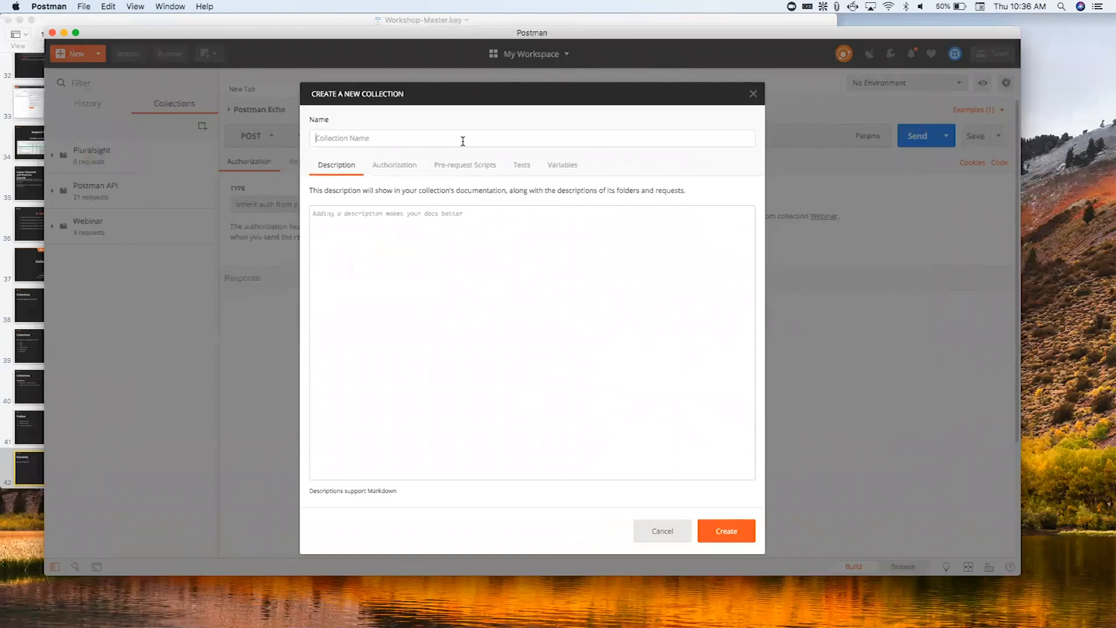
- Name the new collection Zookeeper and describe it as "Zookeeper is an API for monitoring animals and Zoos globally"
text(eeper)
click(519, 282)
text(Zookeeper is )
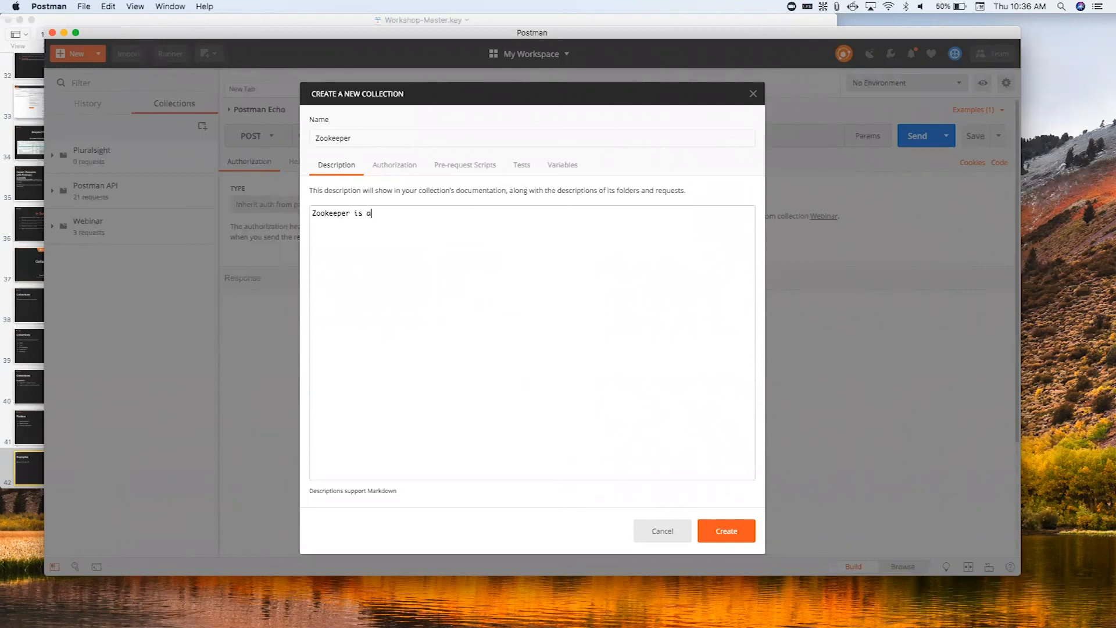
text(an API for monitoring animals and Zoos)
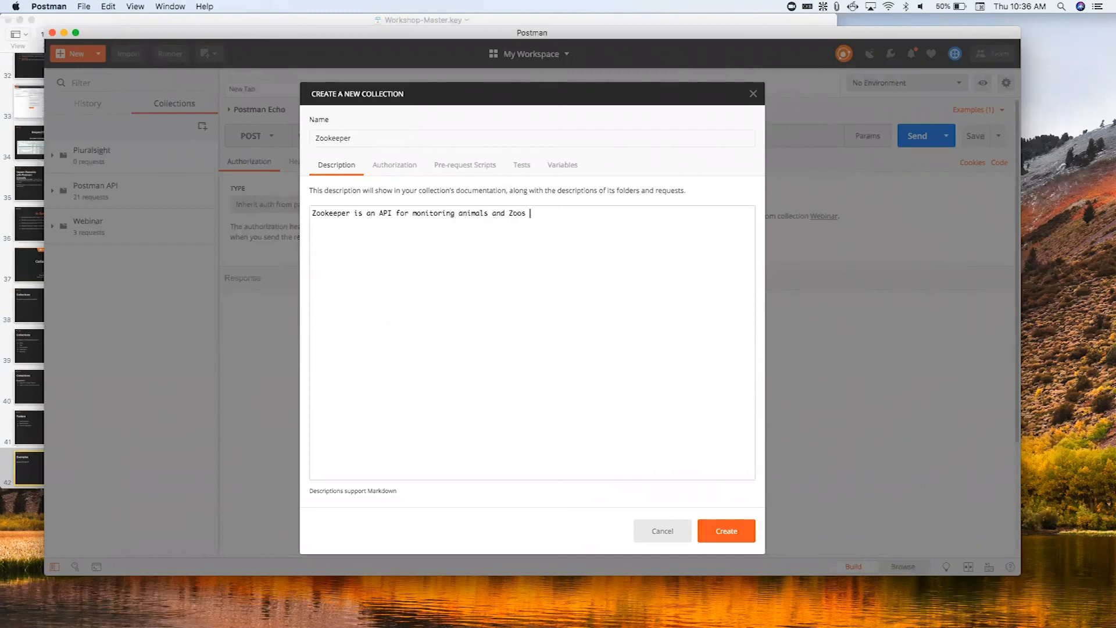
text( fglo)
key(BackSpace)
key(BackSpace)
text(globallyt)
key(BackSpace)
- Set the authorization type of the Zookeeper collection to OAuth 1.0
click(395, 169)
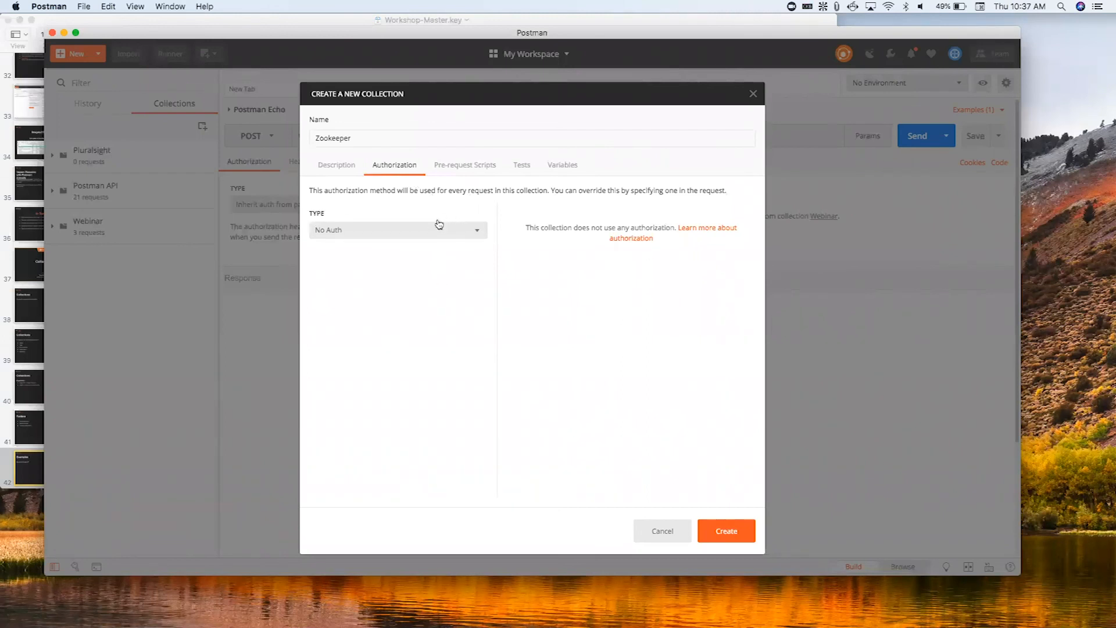
click(423, 233)
click(420, 267)
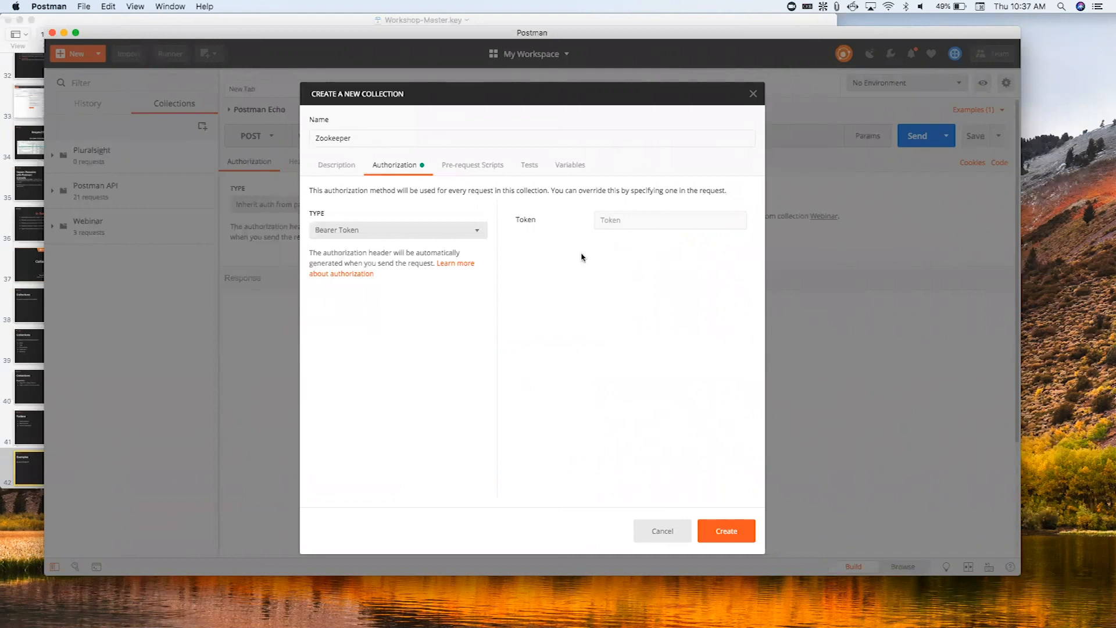
click(459, 232)
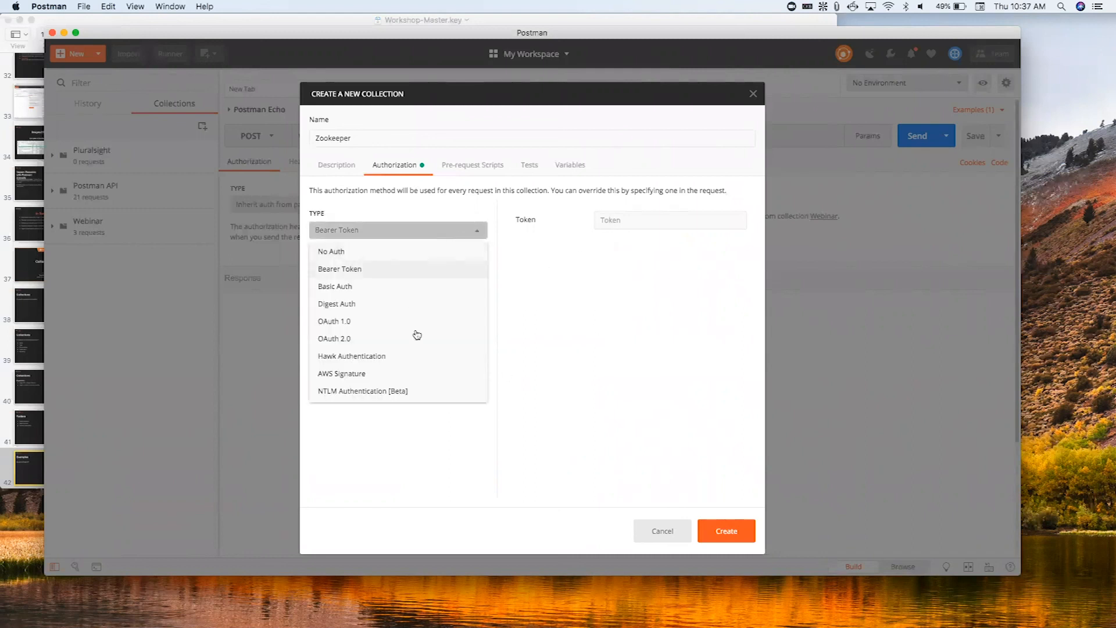
click(413, 326)
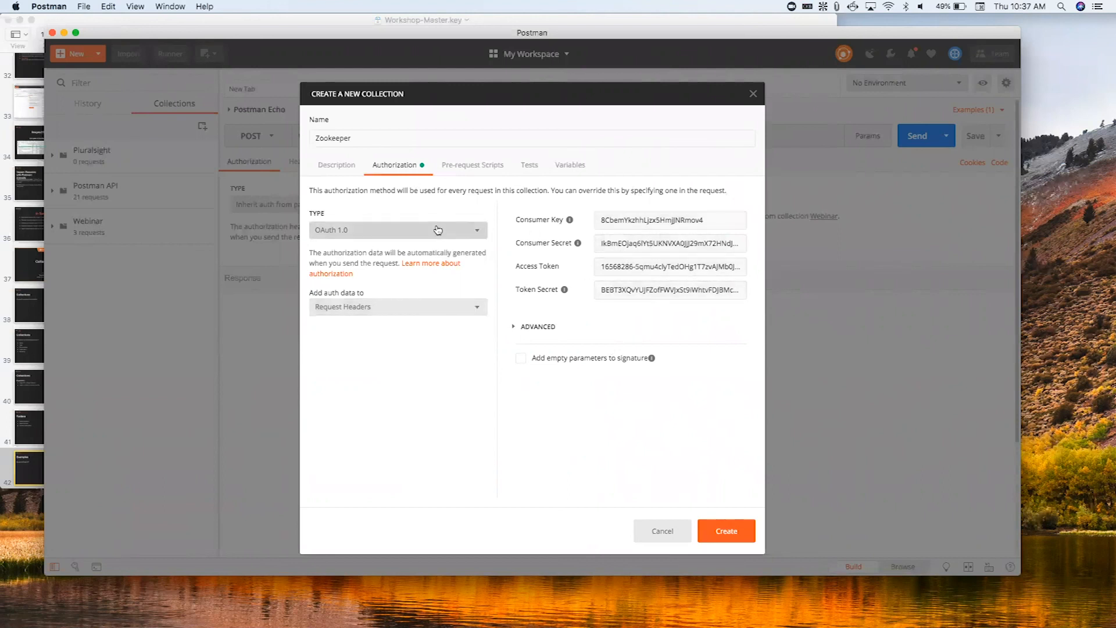
- Review the collection's pre-request script, test and variable settings, and create the collection
click(450, 174)
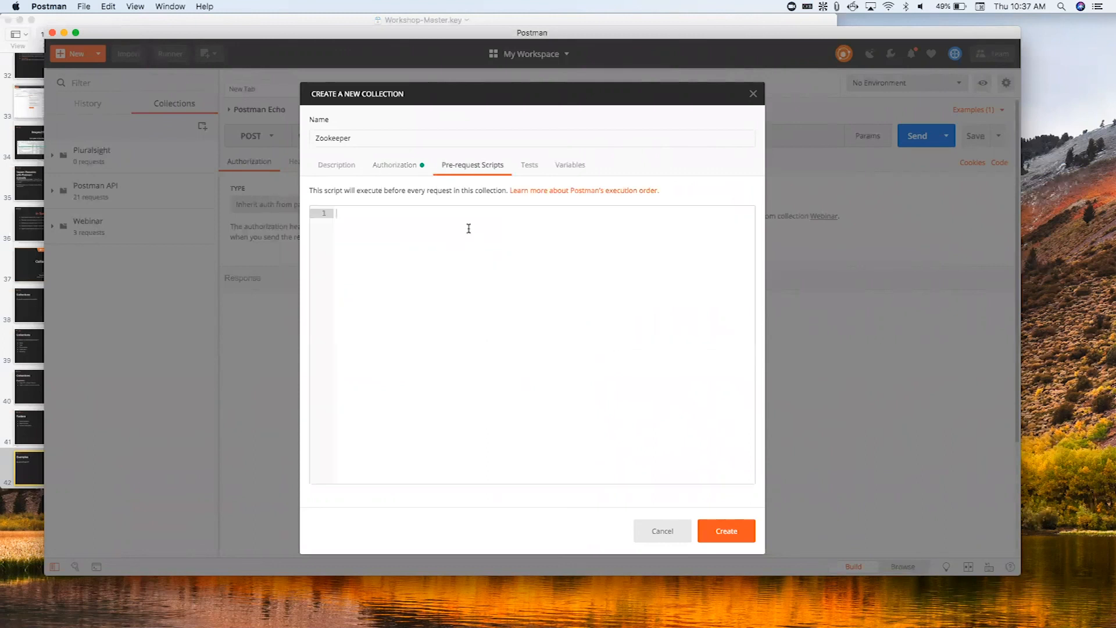
click(530, 168)
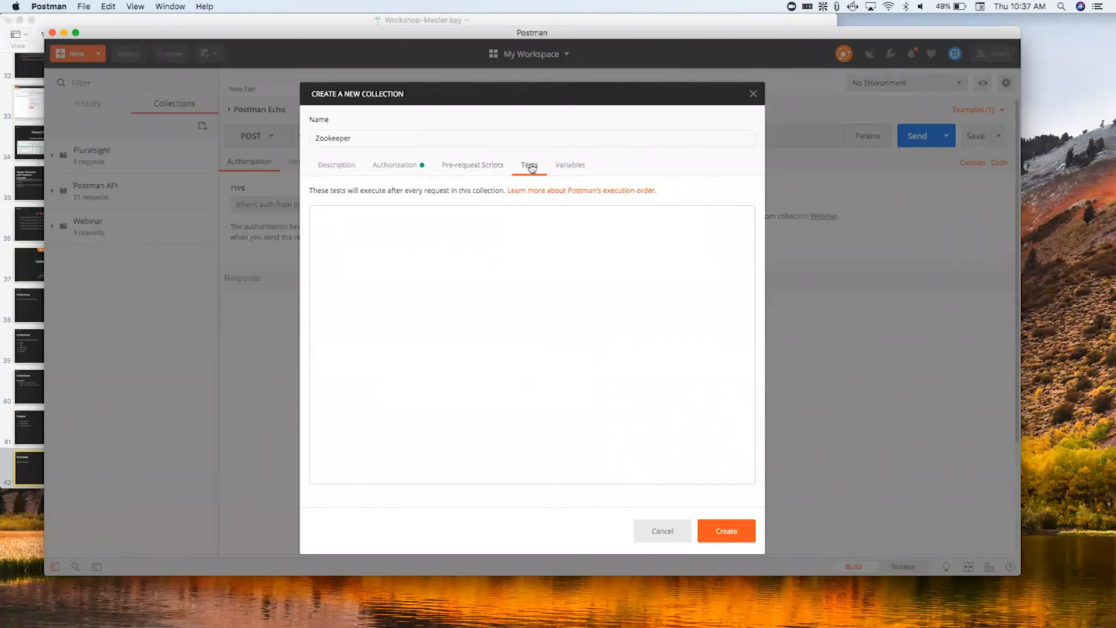
click(572, 165)
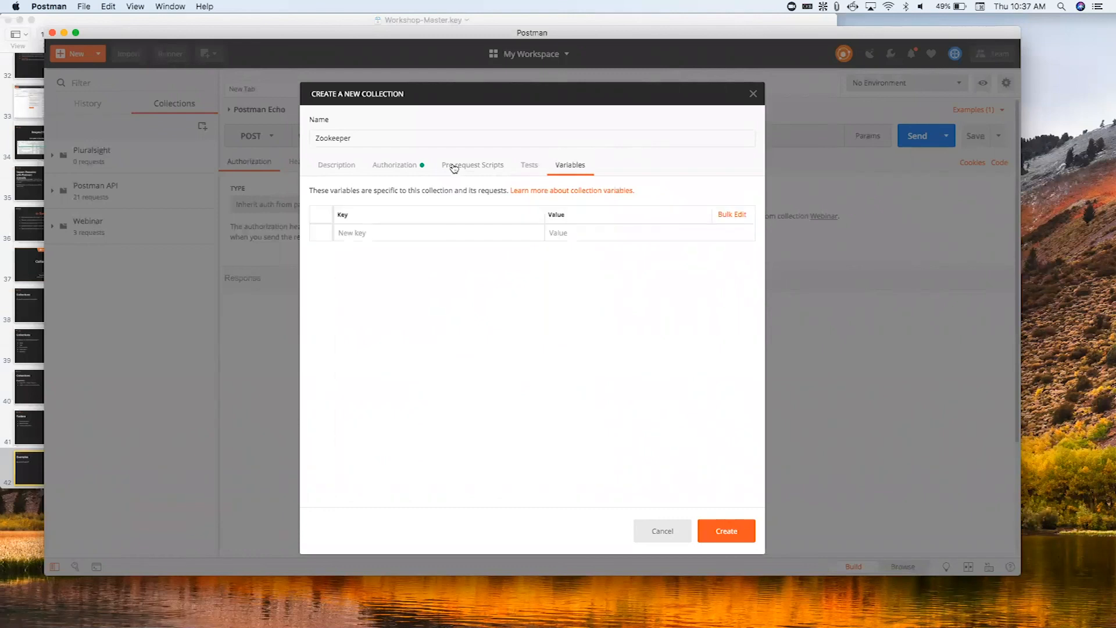
click(455, 167)
click(347, 169)
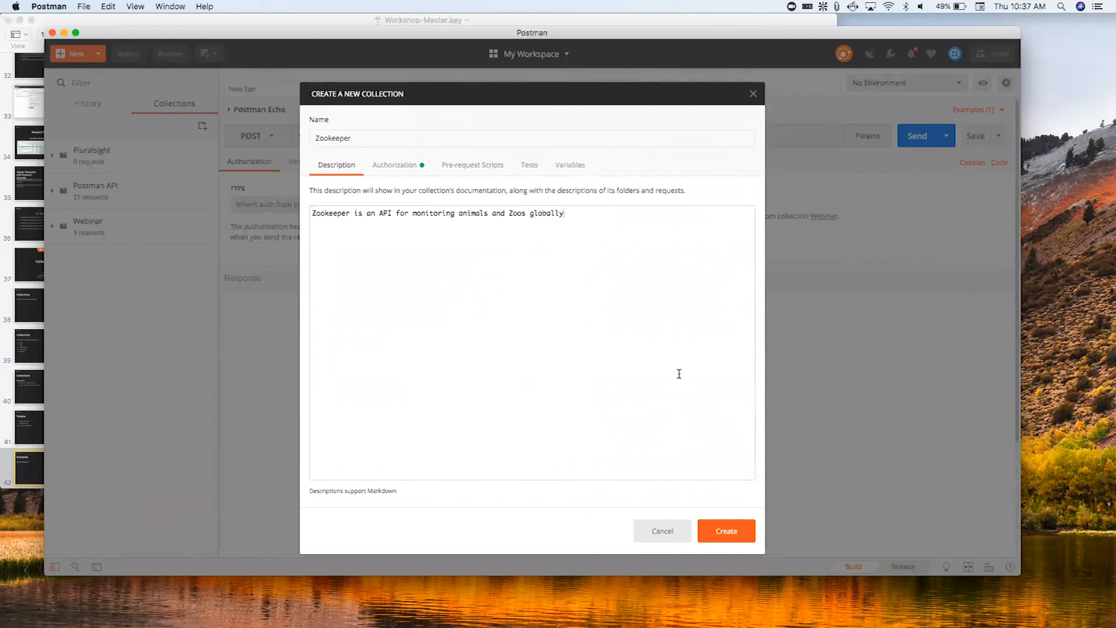
click(740, 537)
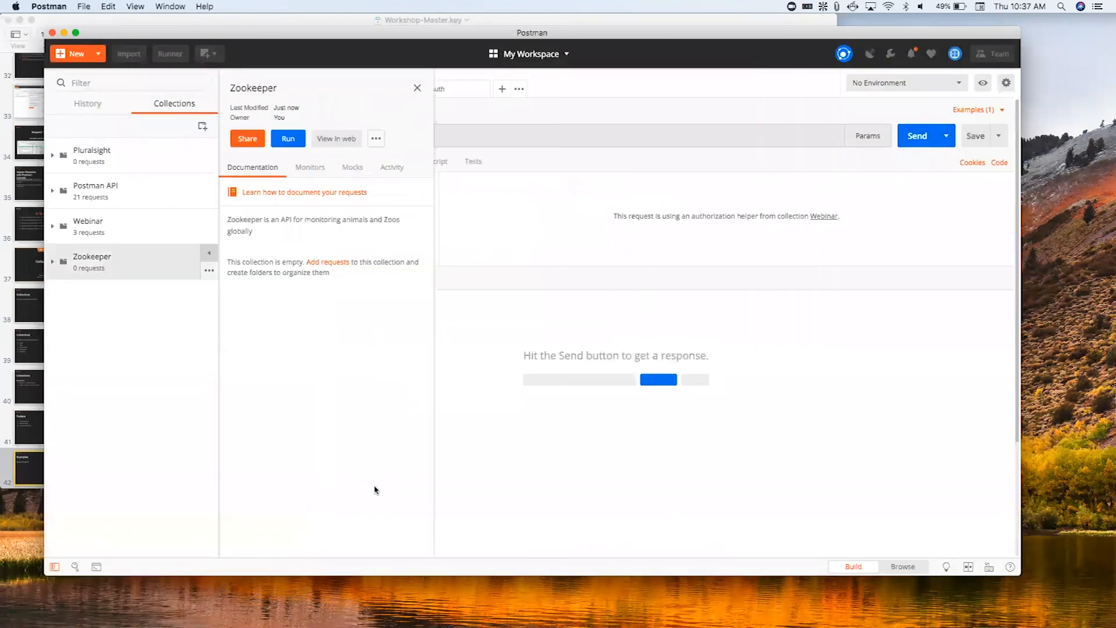
- Start a new folder named Zoos in the Zookeeper collection, described as "A set of endpoints used to query different zoos across the planet."
click(54, 262)
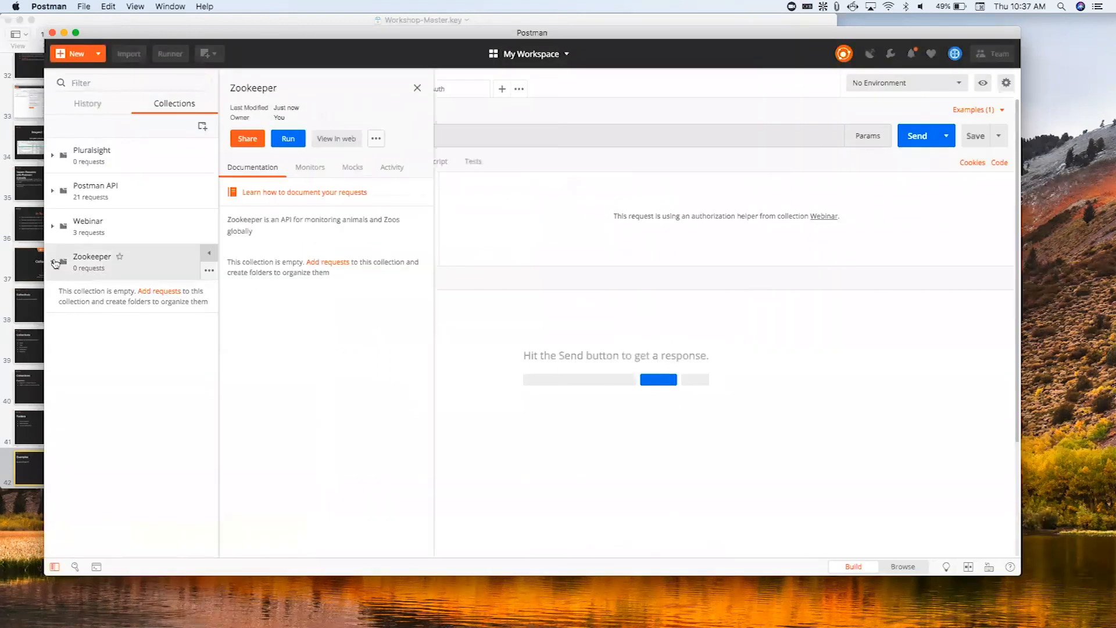
click(209, 269)
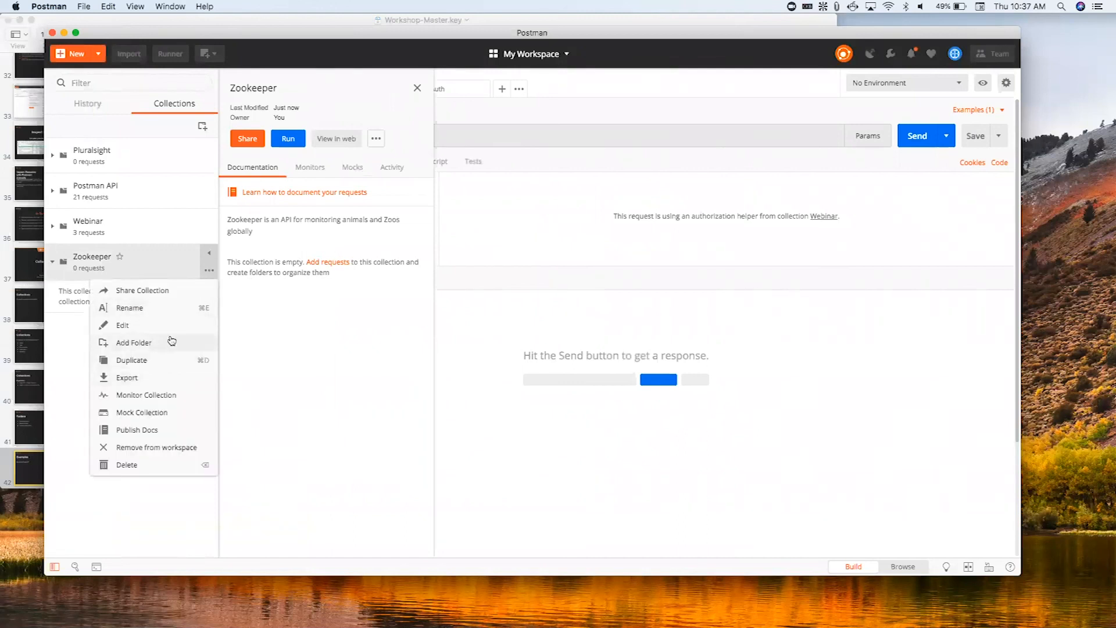
click(172, 340)
text(Zoos)
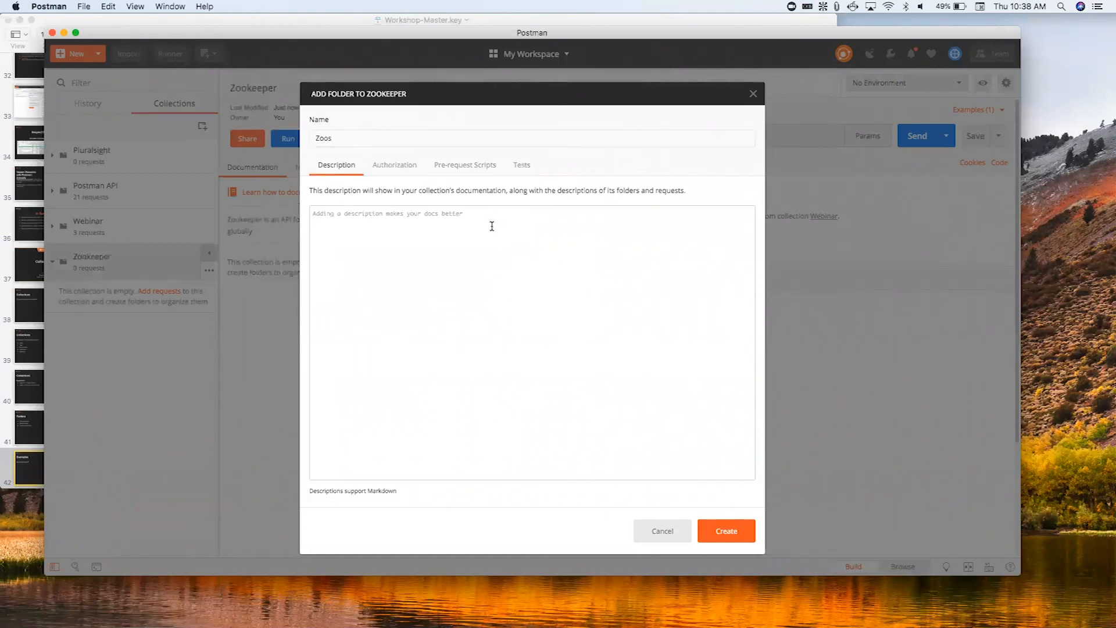
text(A set of endpoints used)
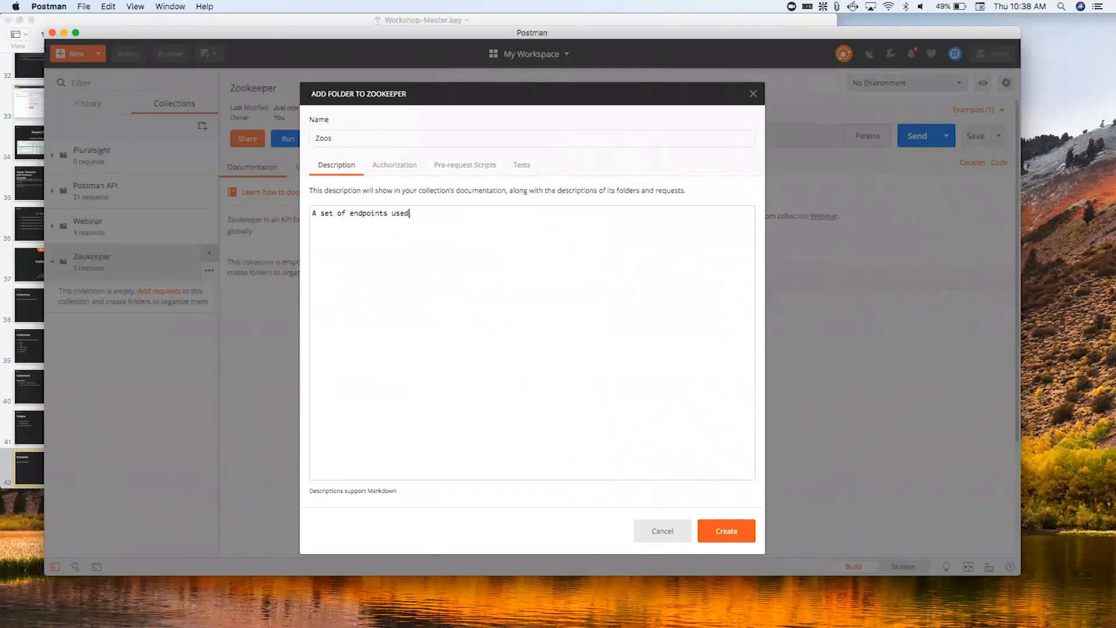
text( to query different zoos across the planet.)
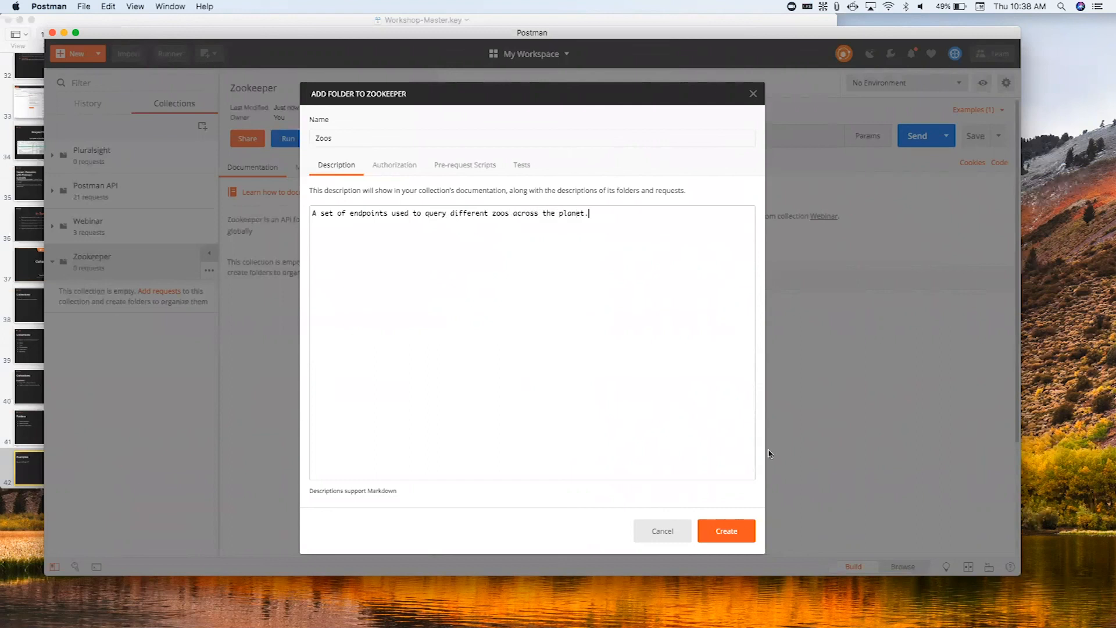
- Try Hawk Authentication and No Auth as the authorization type of the Zoos folder
click(401, 169)
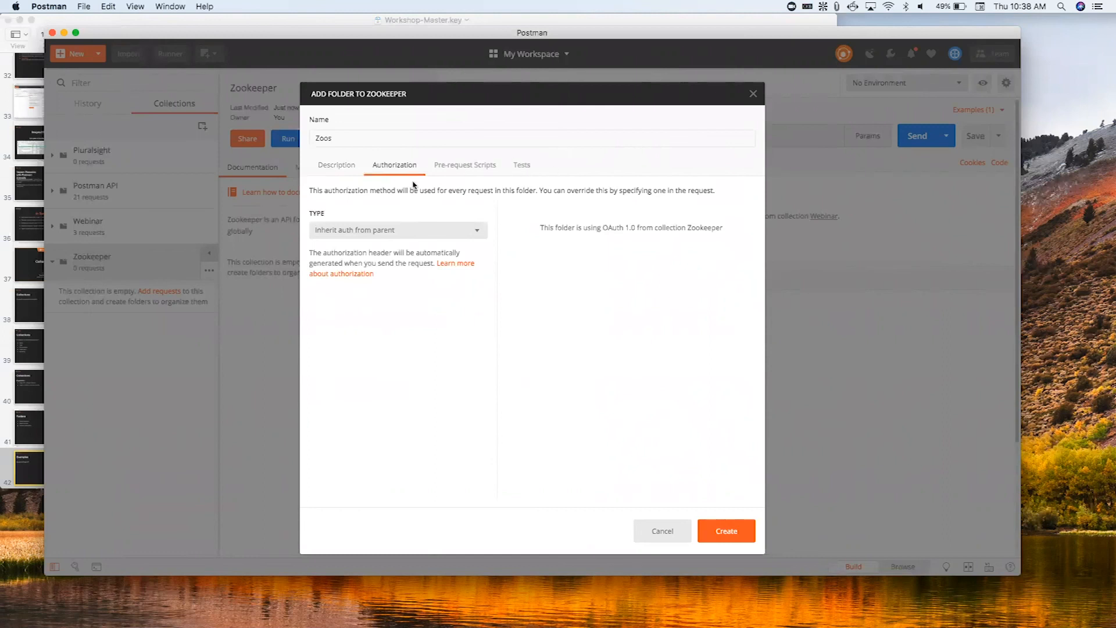
click(334, 173)
click(394, 168)
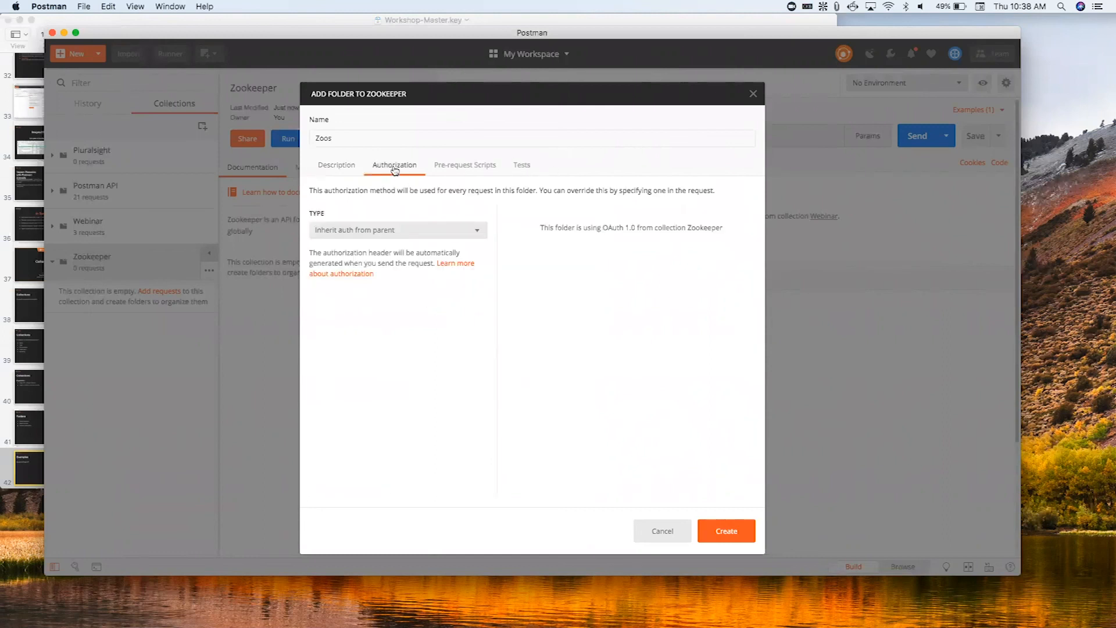
click(394, 234)
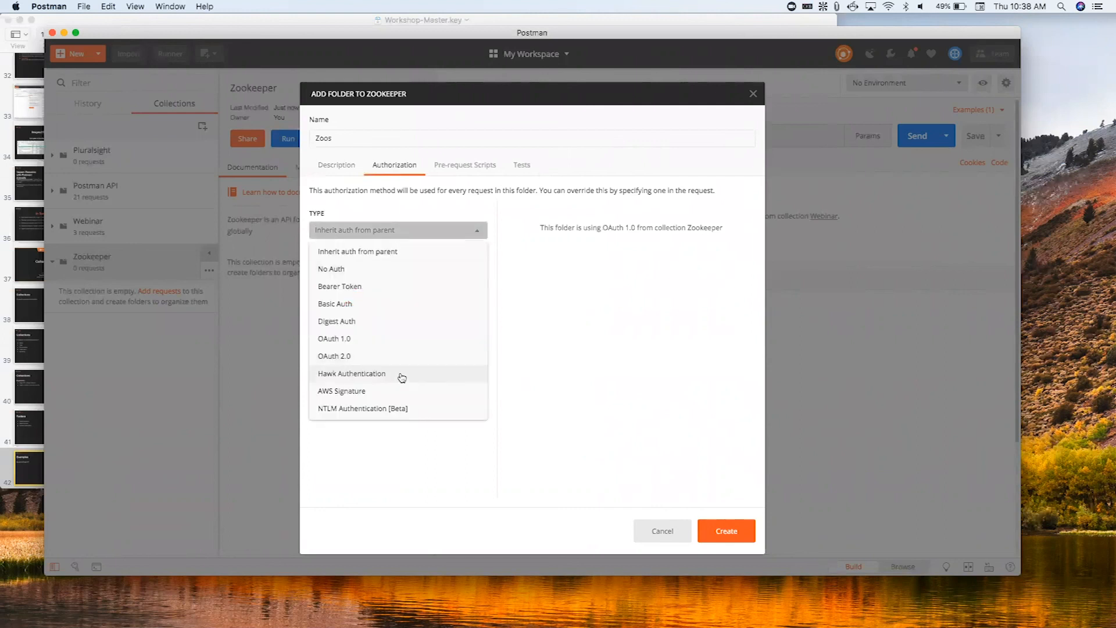
click(402, 376)
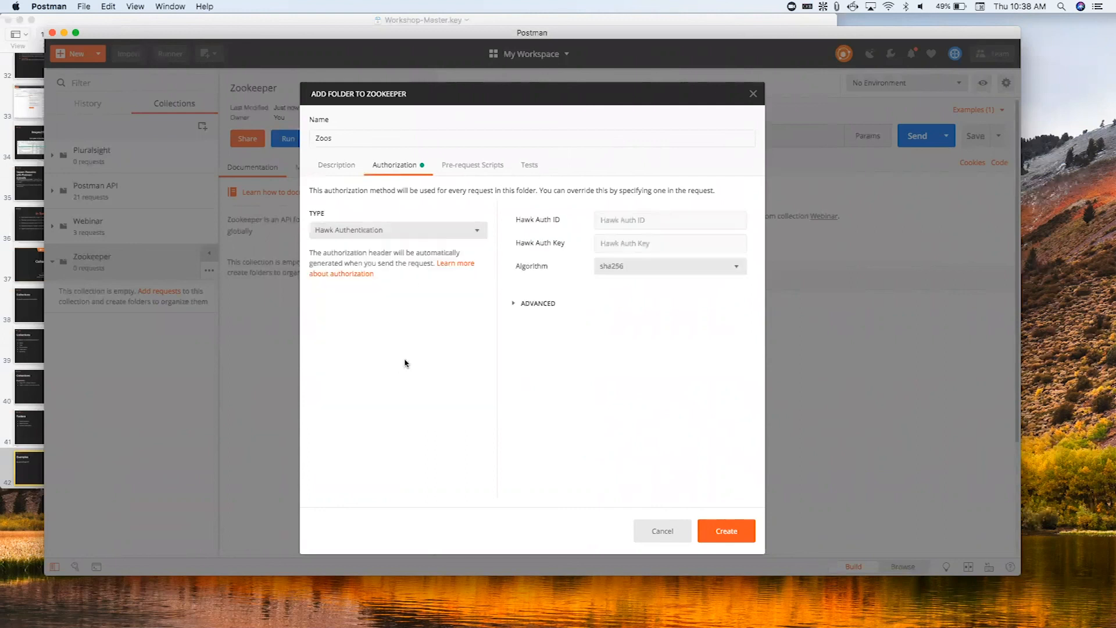
click(410, 233)
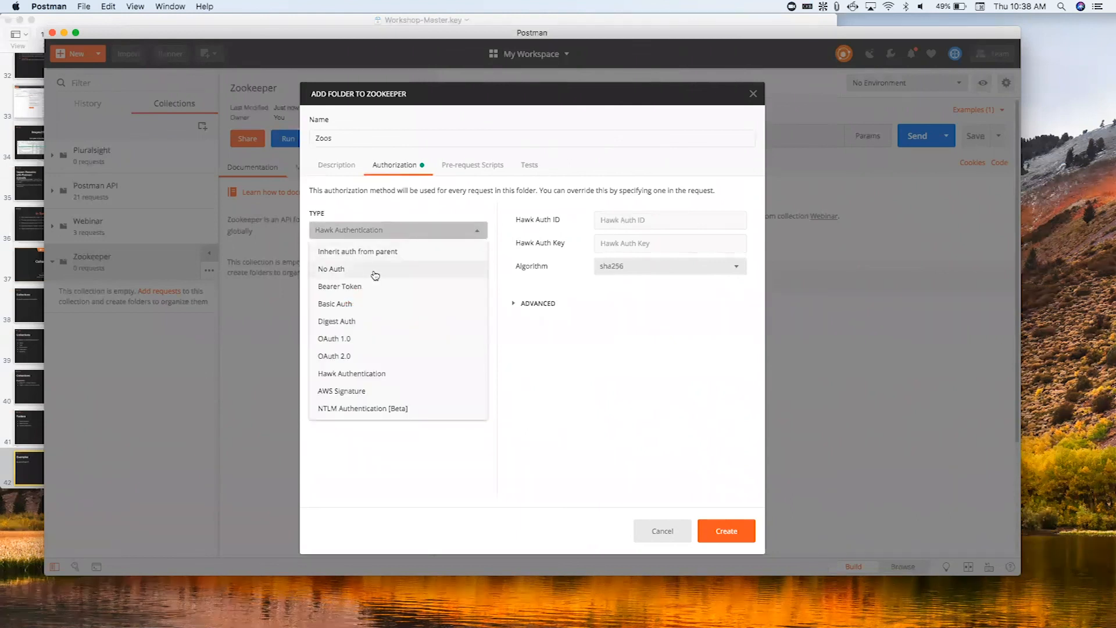
click(375, 271)
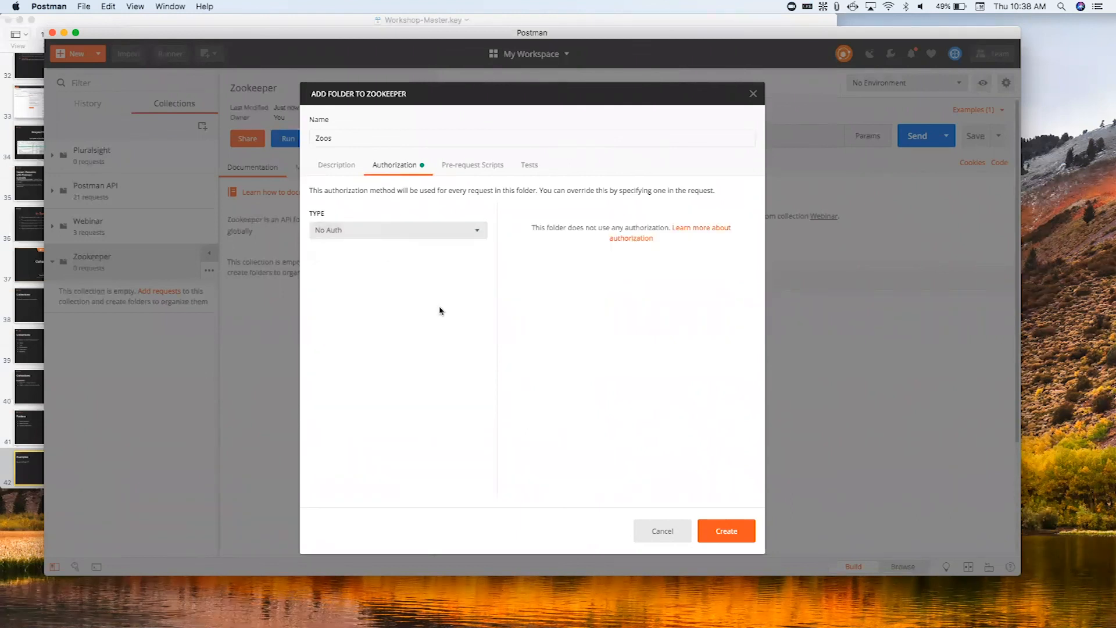
- Set the folder's authorization to inherit from the parent, and create the Zoos folder
click(435, 232)
click(429, 247)
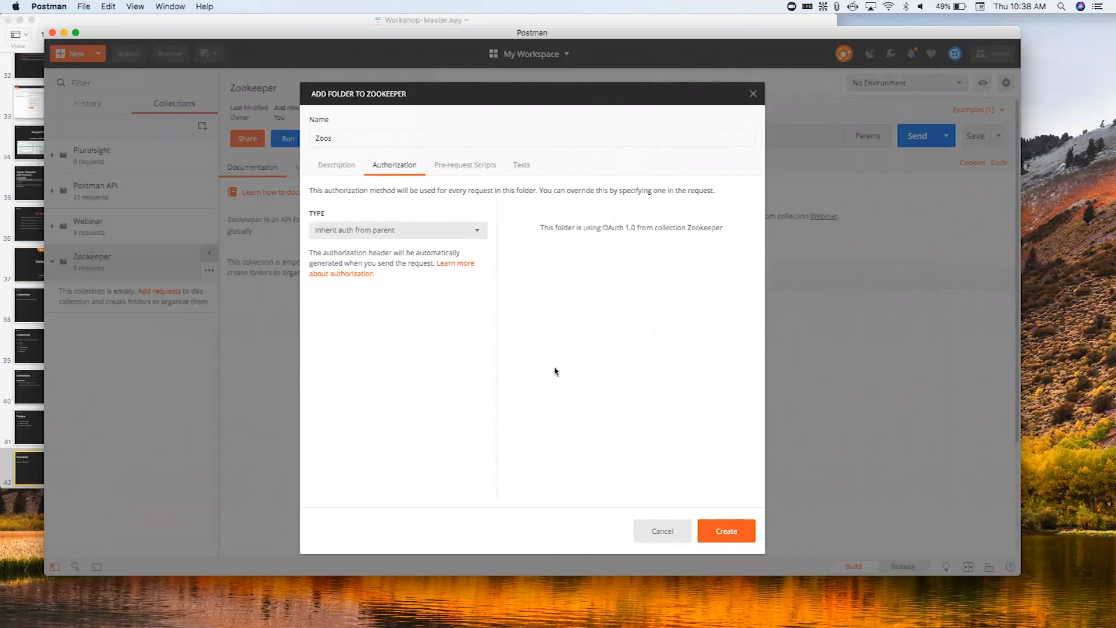
click(749, 535)
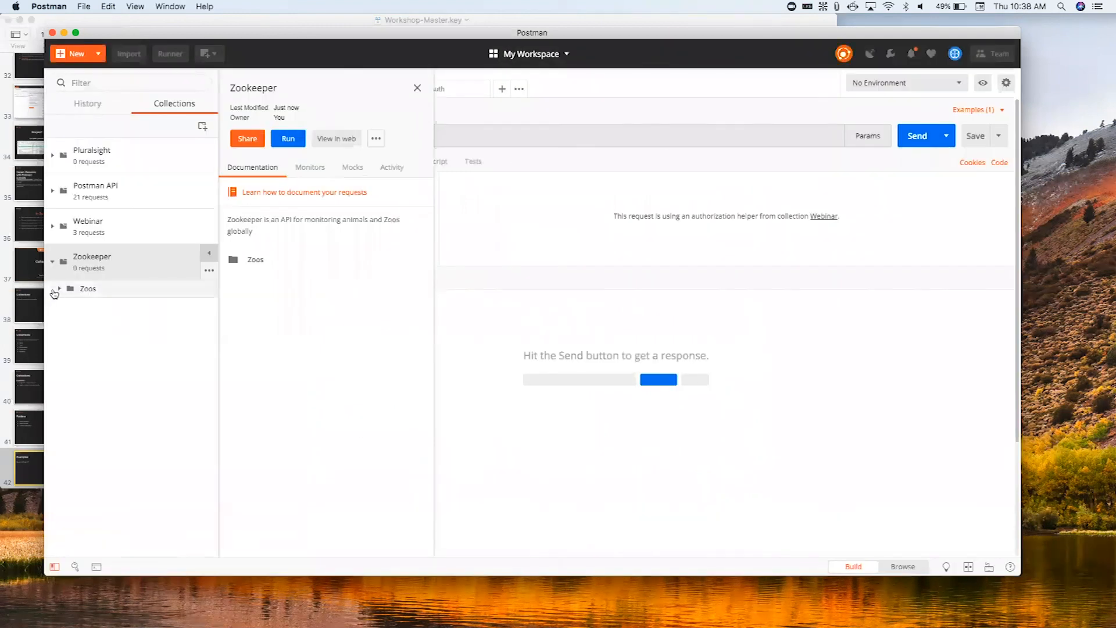
click(58, 288)
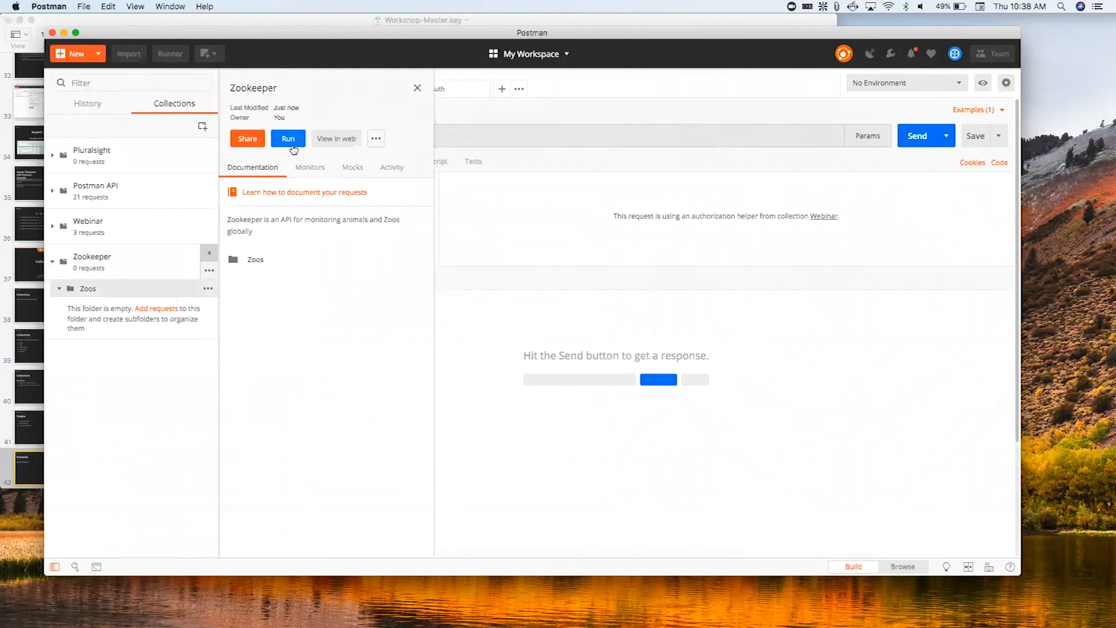
- Start a new request named Get Zoos with the description "get a list of all zoos globally"
click(69, 54)
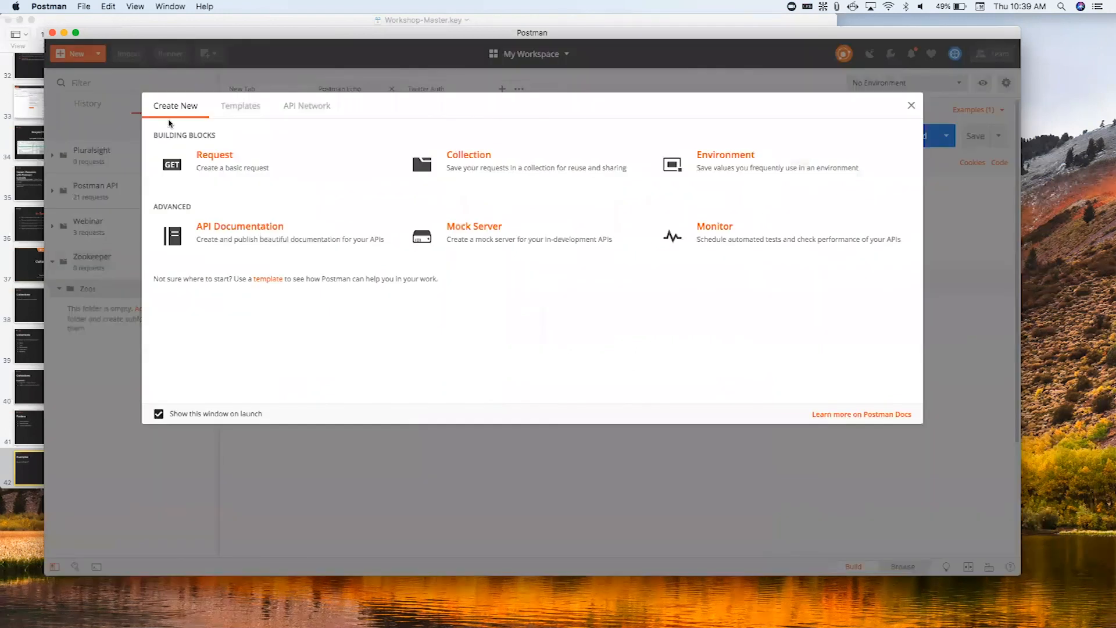
click(214, 156)
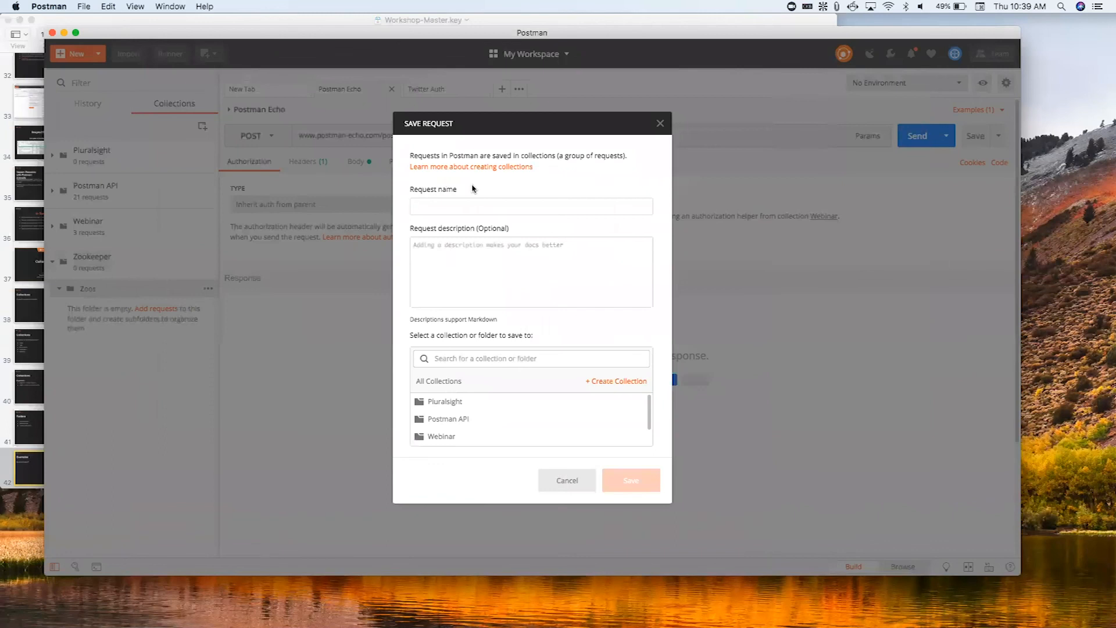
text(Get Zoos)
text(get a list of)
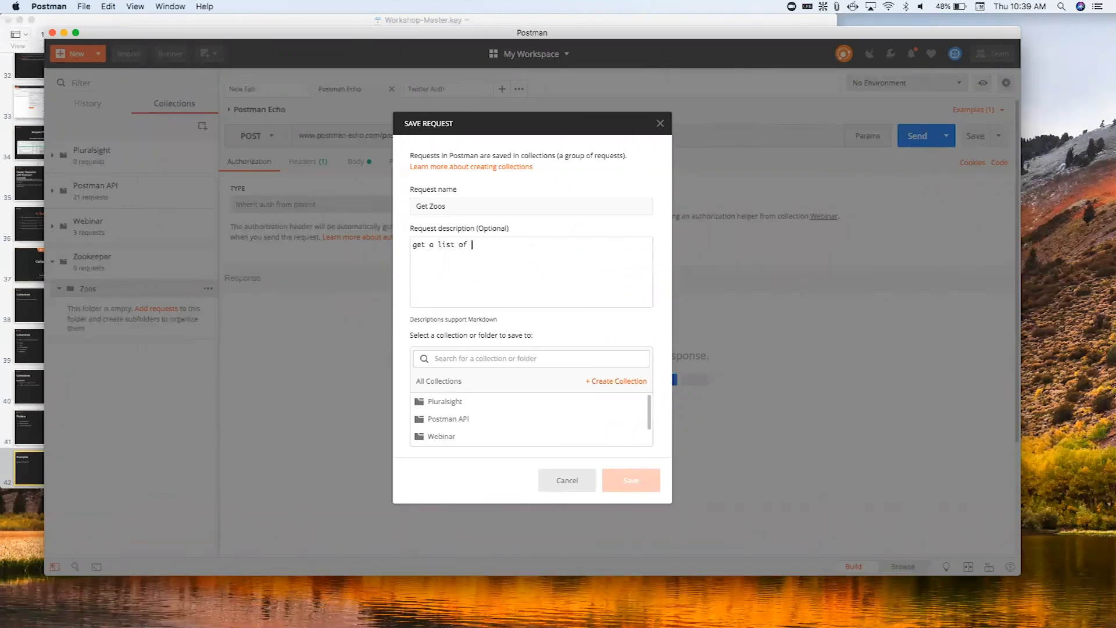
text( all zoos globally)
- Save the Get Zoos request to the Zoos folder of the Zookeeper collection
click(530, 361)
scroll(511, 438, down, 1)
click(510, 438)
click(488, 414)
click(630, 480)
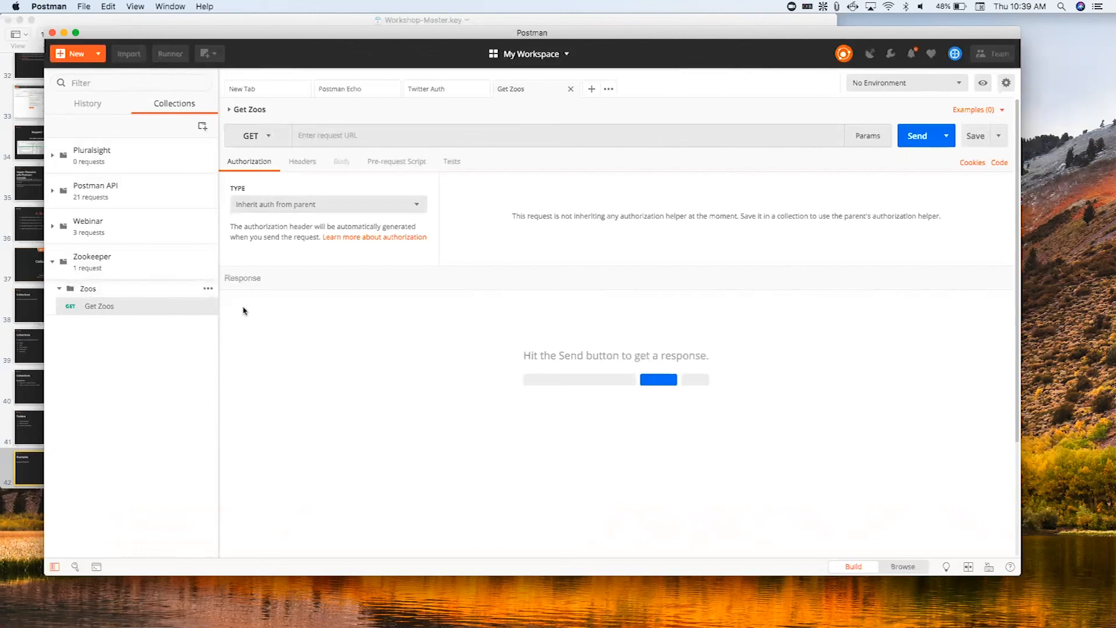
click(305, 133)
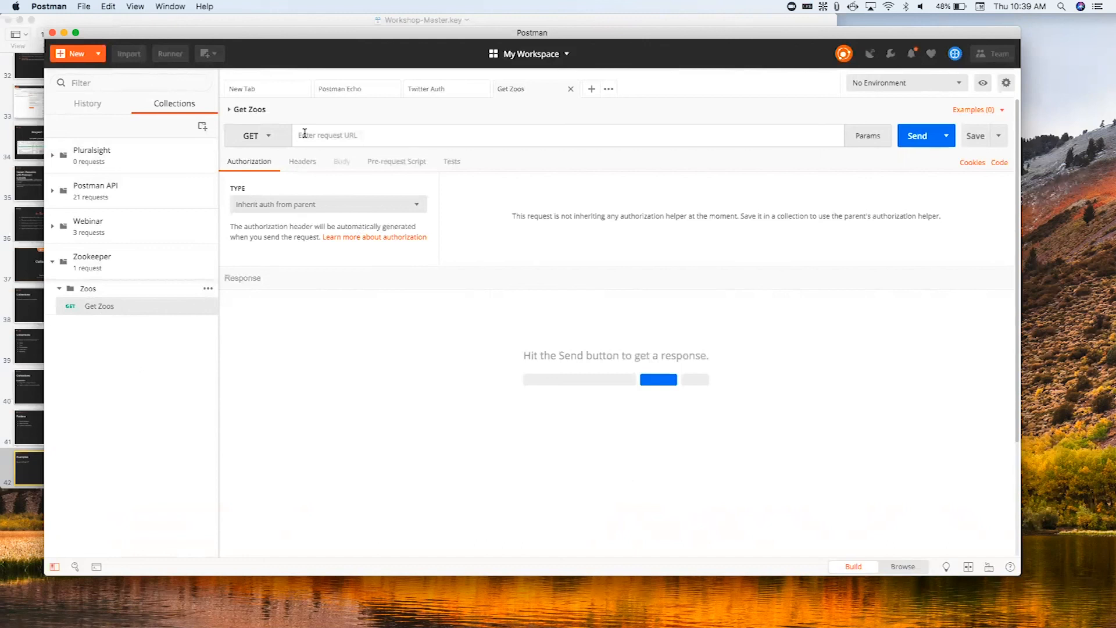
text(ww)
key(BackSpace)
key(BackSpace)
key(BackSpace)
text(www)
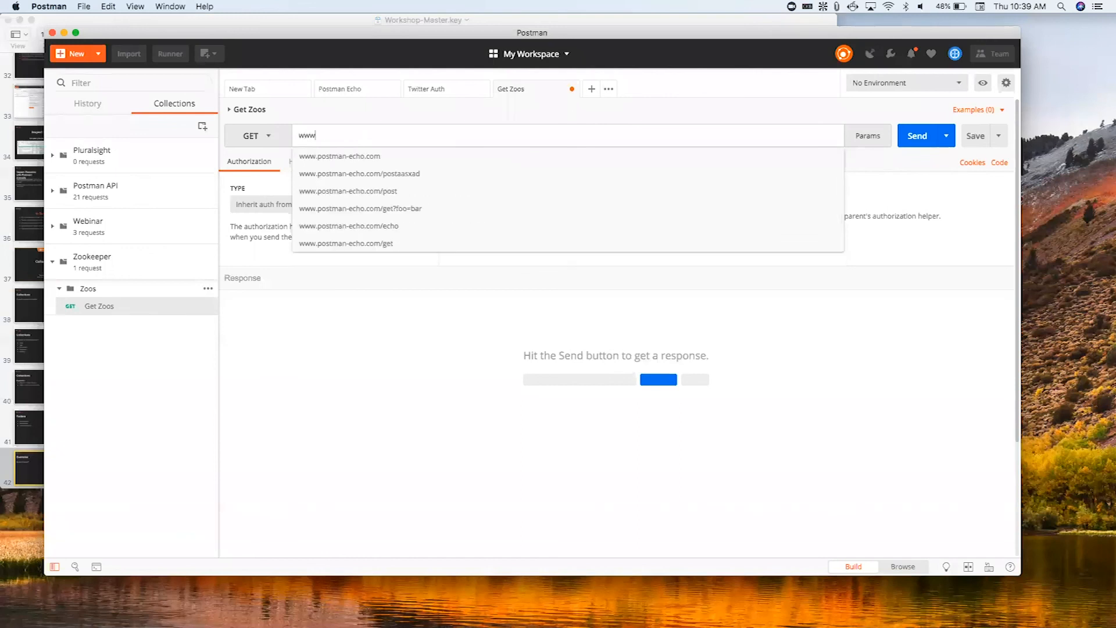
text(.zookeeper.com/)
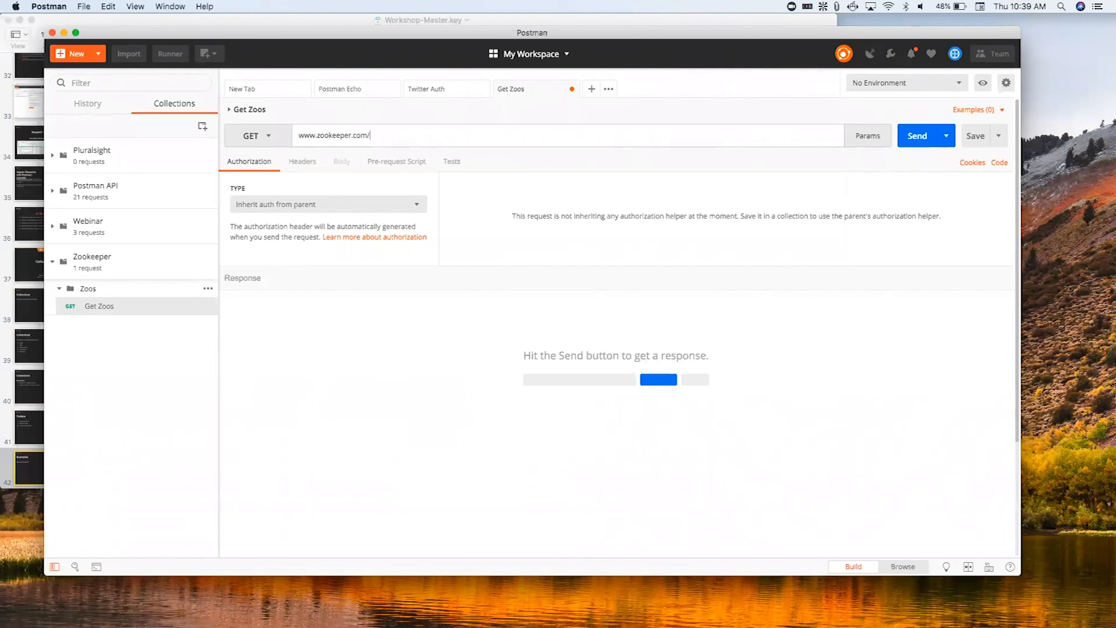
text(api1.0/azo)
key(BackSpace)
text(fg)
text(zoos)
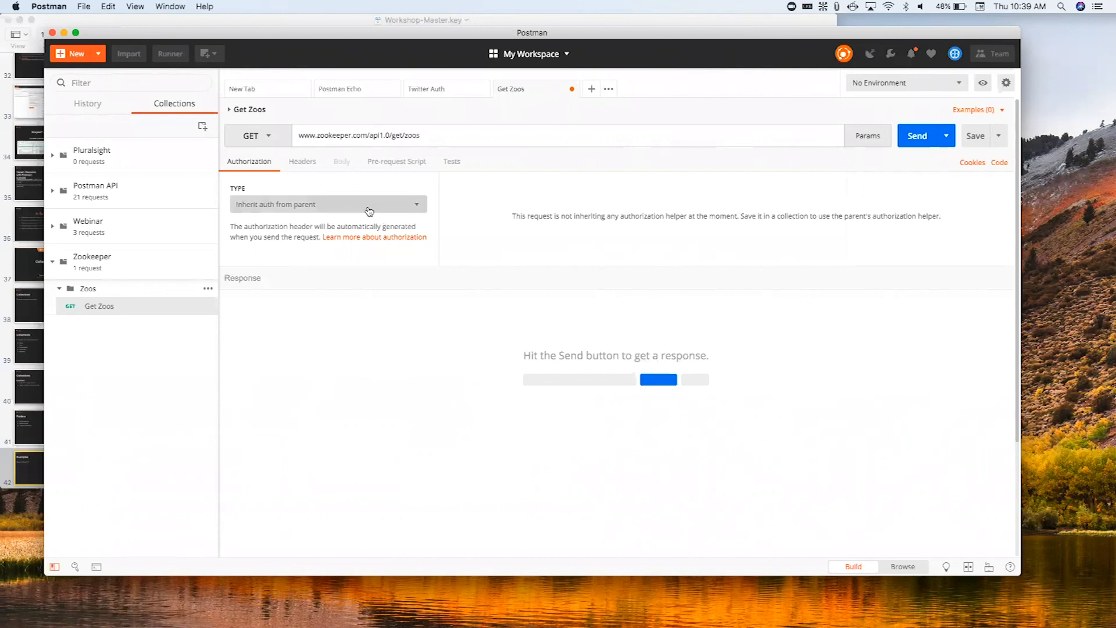
click(433, 303)
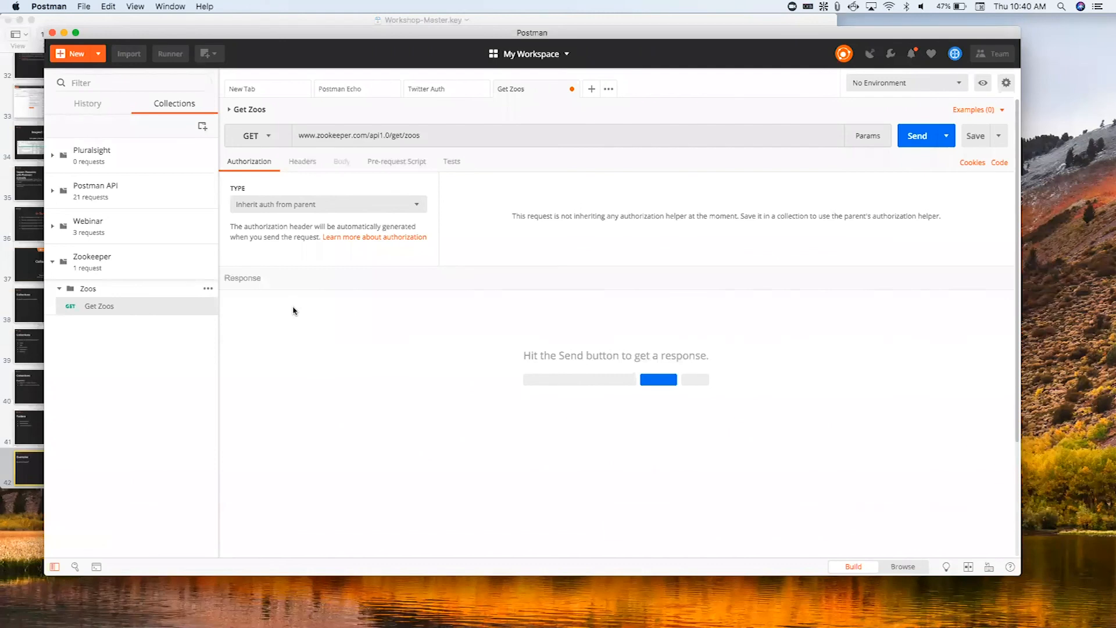
- Look through the Postman Echo, Twitter Auth and NewRequest requests in the Webinar collection, and return to the Get Zoos request
click(55, 237)
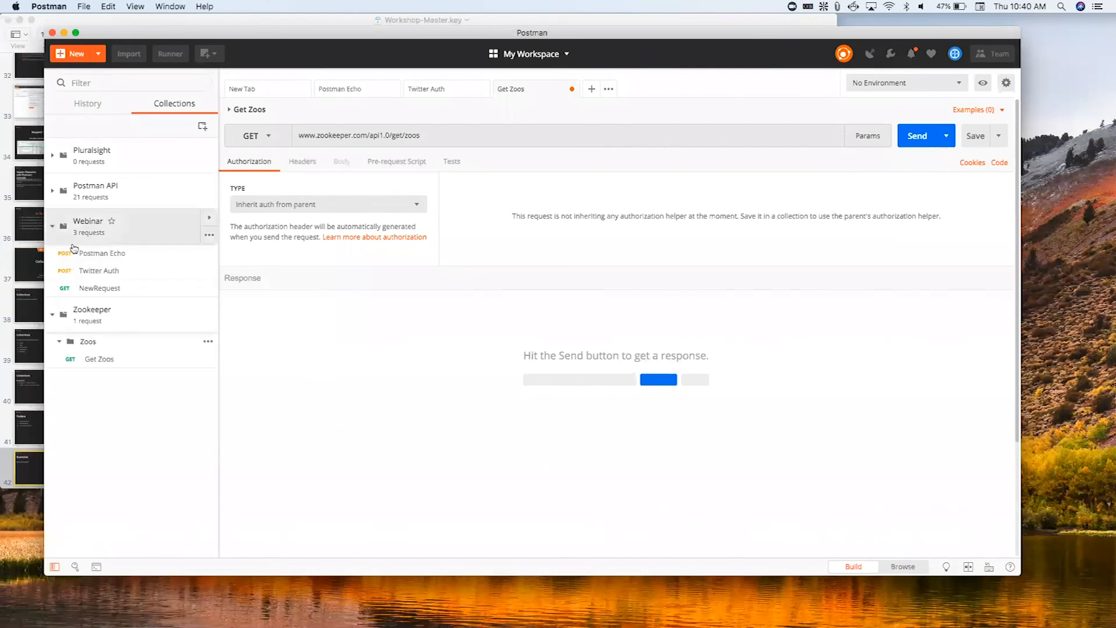
click(87, 256)
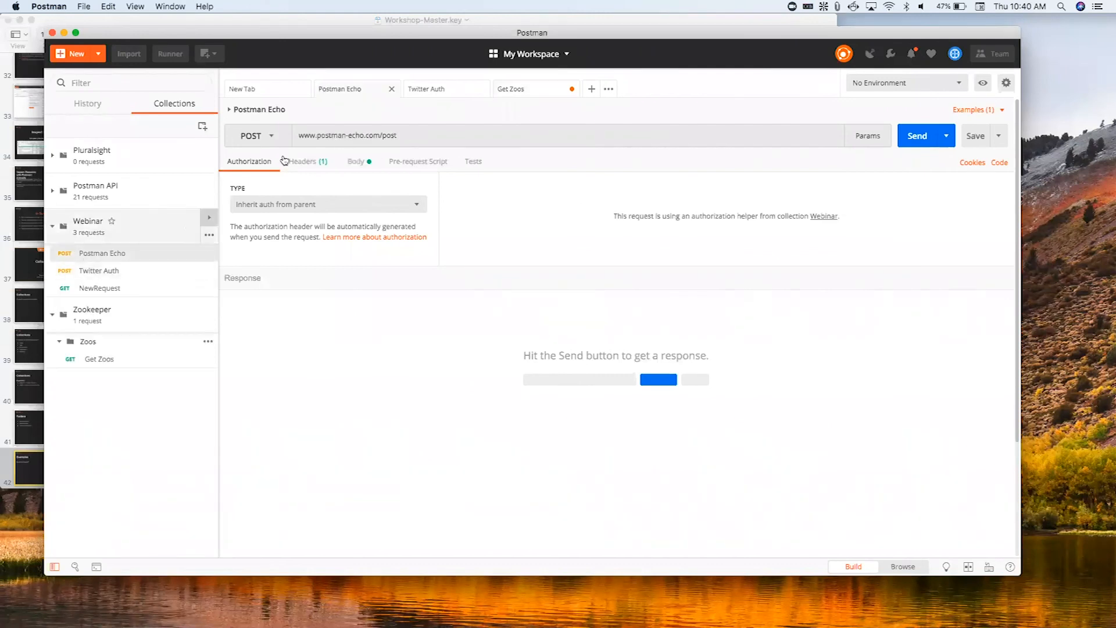
click(140, 274)
click(134, 287)
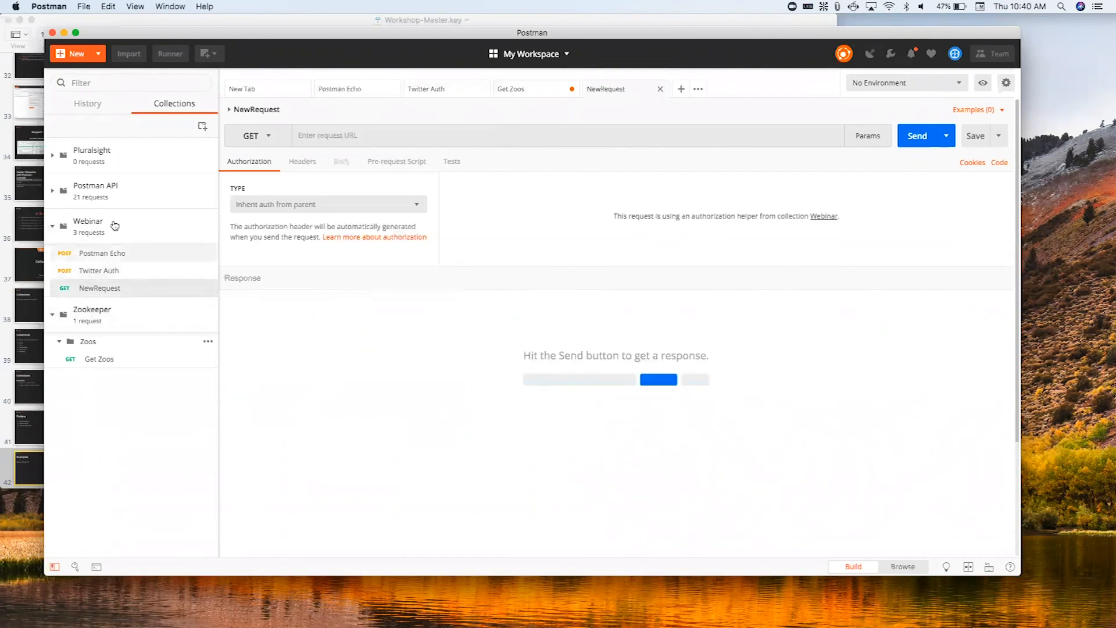
click(132, 253)
click(154, 360)
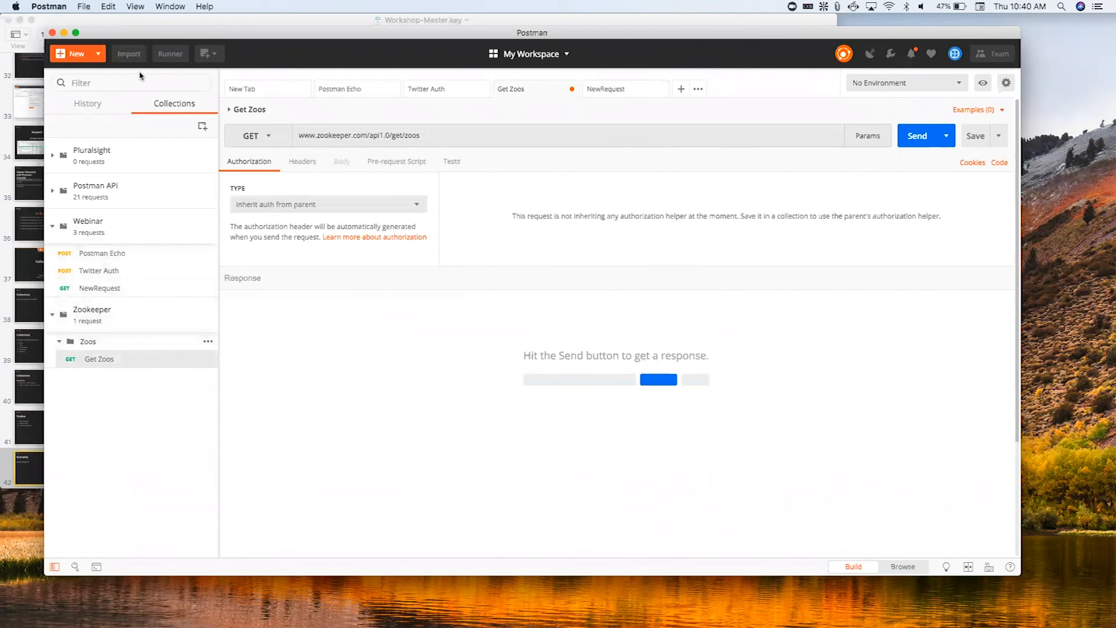
- Start a new folder named Animals in the Zookeeper collection
click(208, 325)
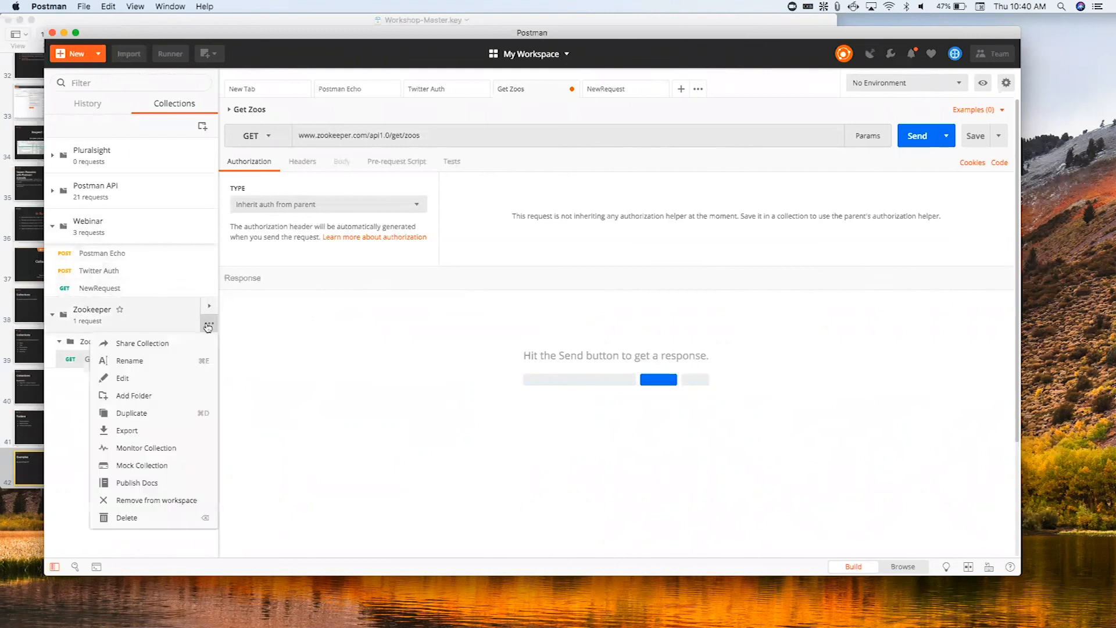
click(208, 324)
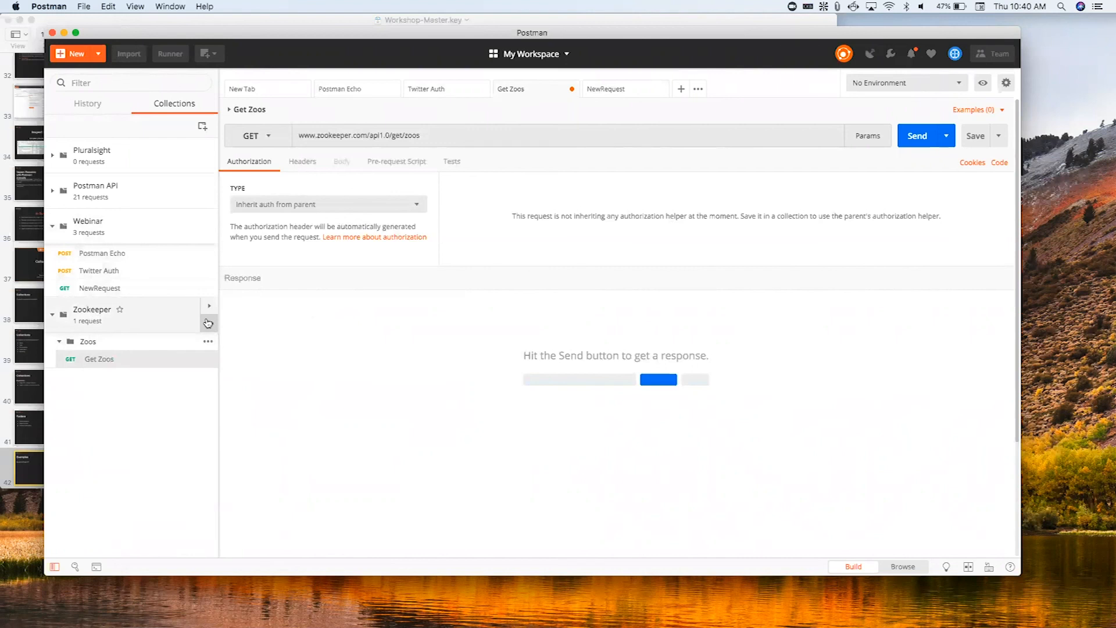
click(208, 323)
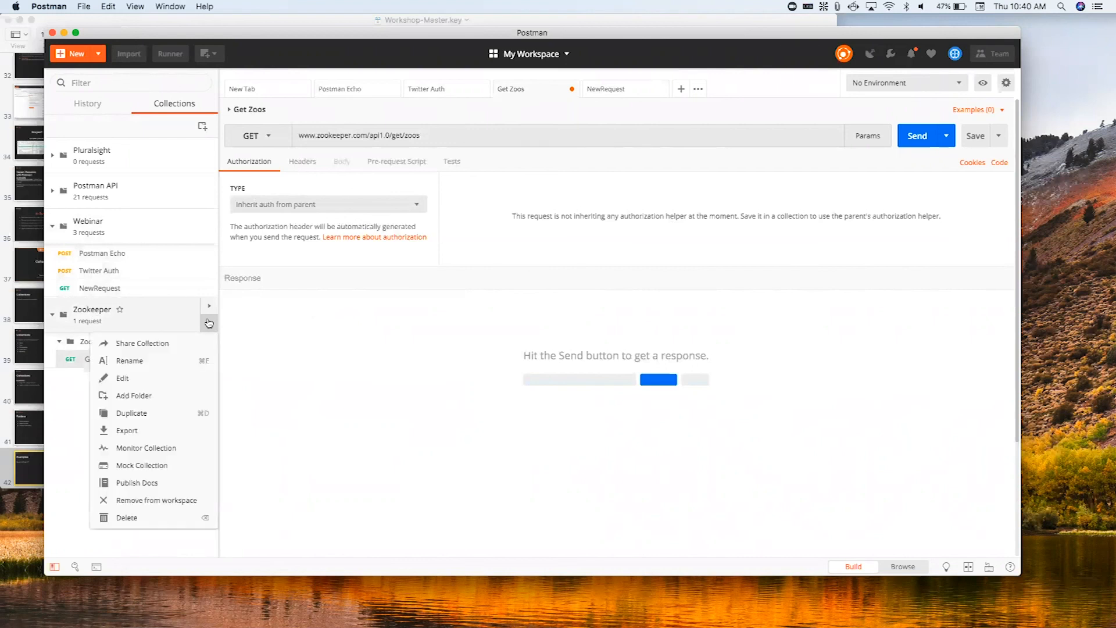
click(176, 398)
text(Animals)
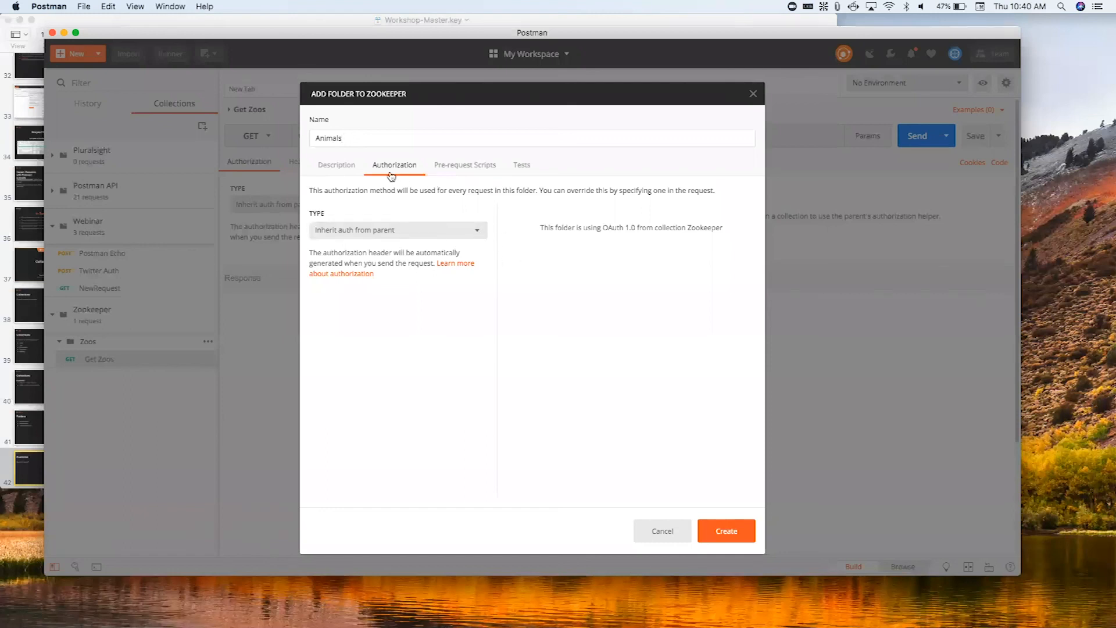
- Give the Animals folder the description "Getting animals from specific zoo" and create it
click(345, 166)
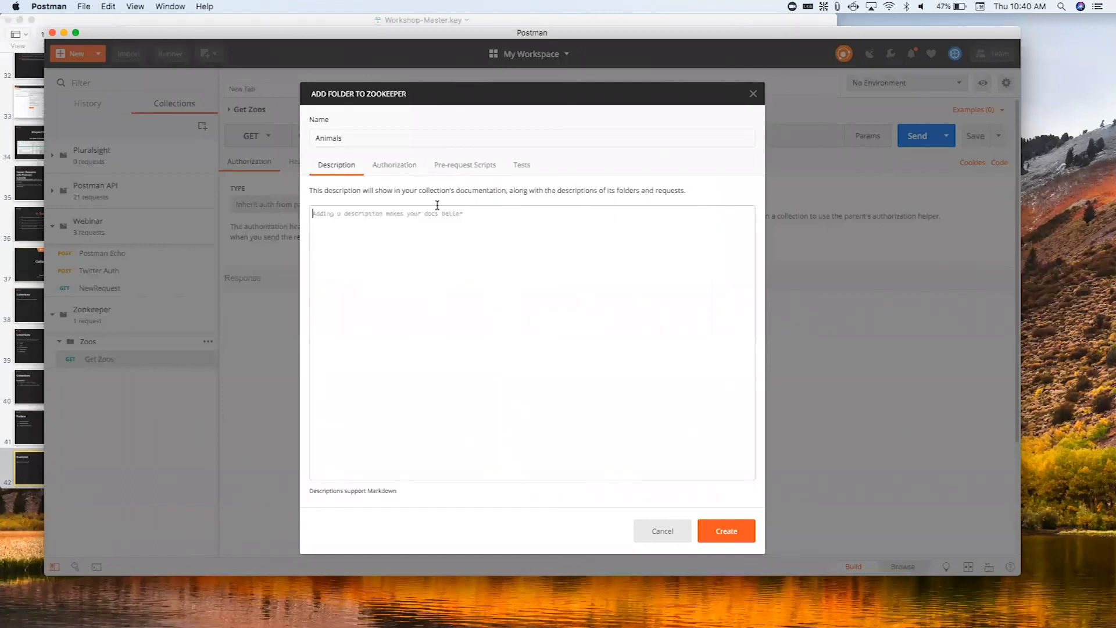
text(Getting animals from specifci)
key(BackSpace)
key(BackSpace)
text(ic zoo)
click(744, 525)
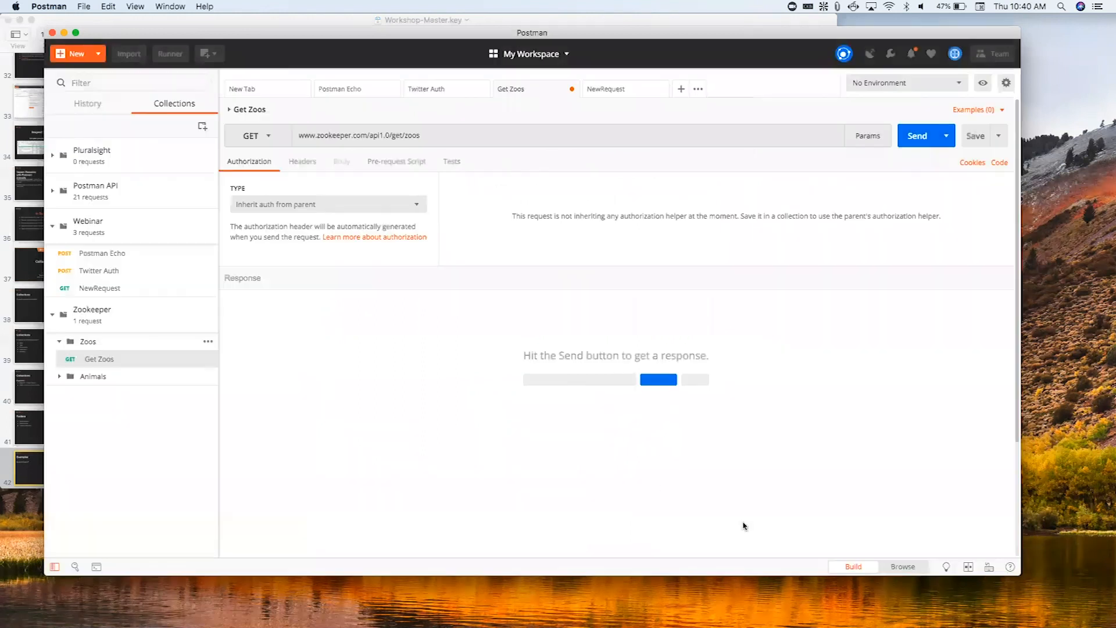
- Start a new request named Get Animals, with a description about getting animals from the zoo in the parameter
click(122, 377)
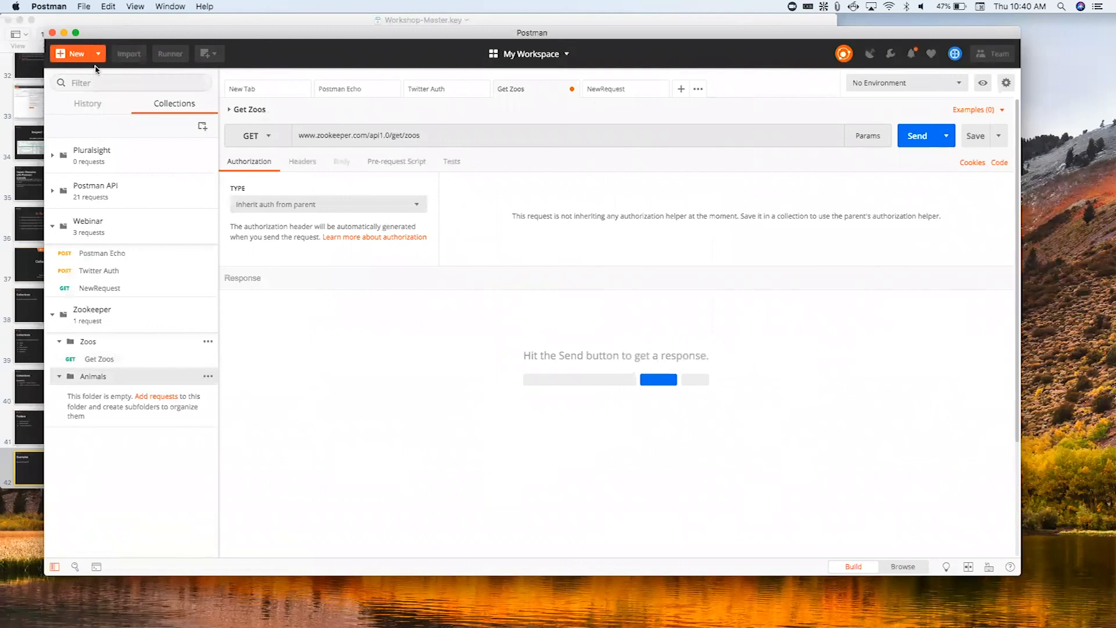
click(77, 56)
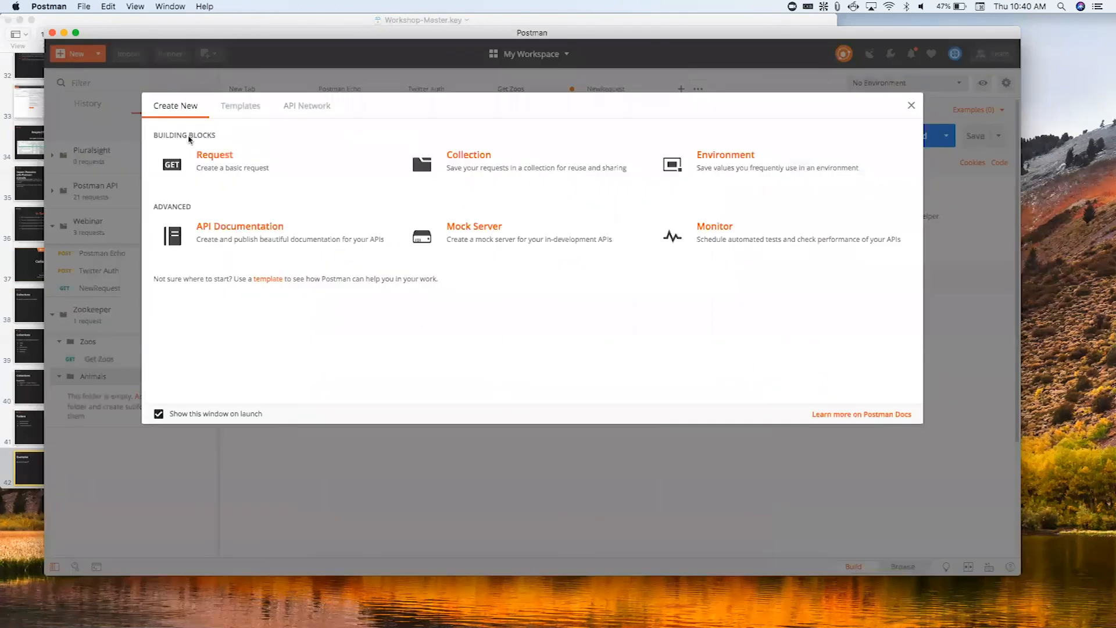
click(195, 154)
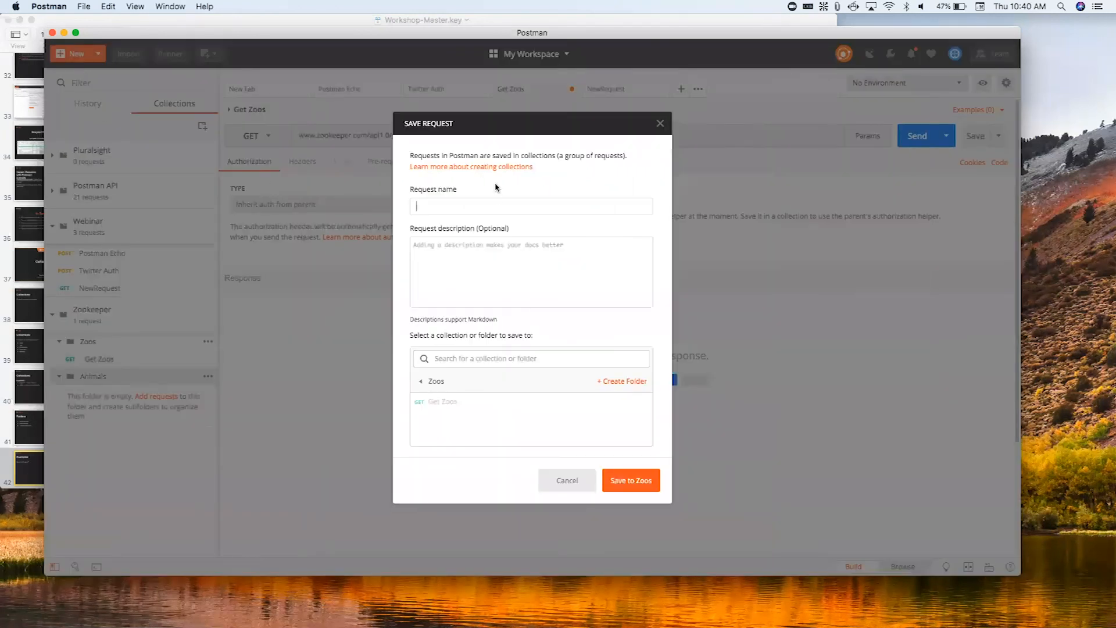
text(Get Animals)
click(601, 256)
text(g)
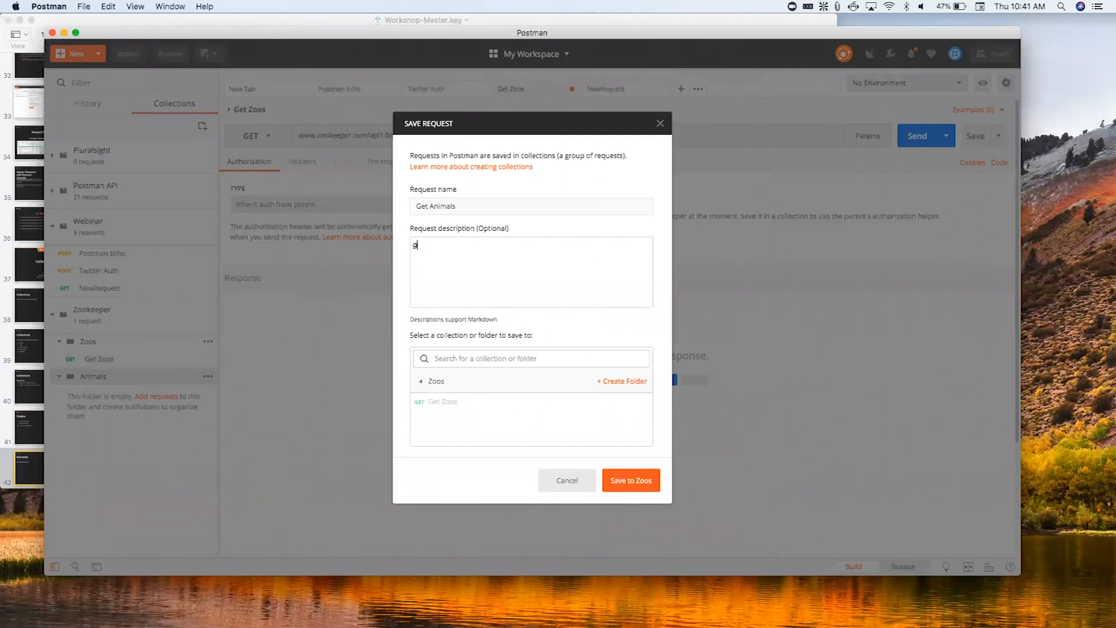
text(et onimals from zoozoo )
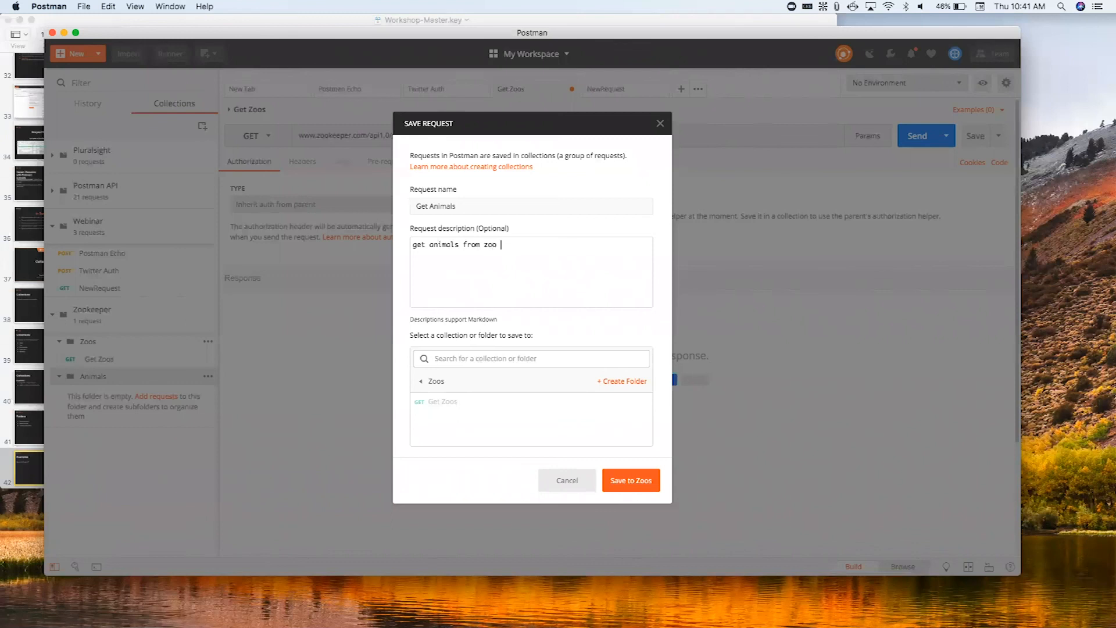
text(in paramet)
- Save the Get Animals request to the Zoos folder, and move it into the Animals folder
click(647, 484)
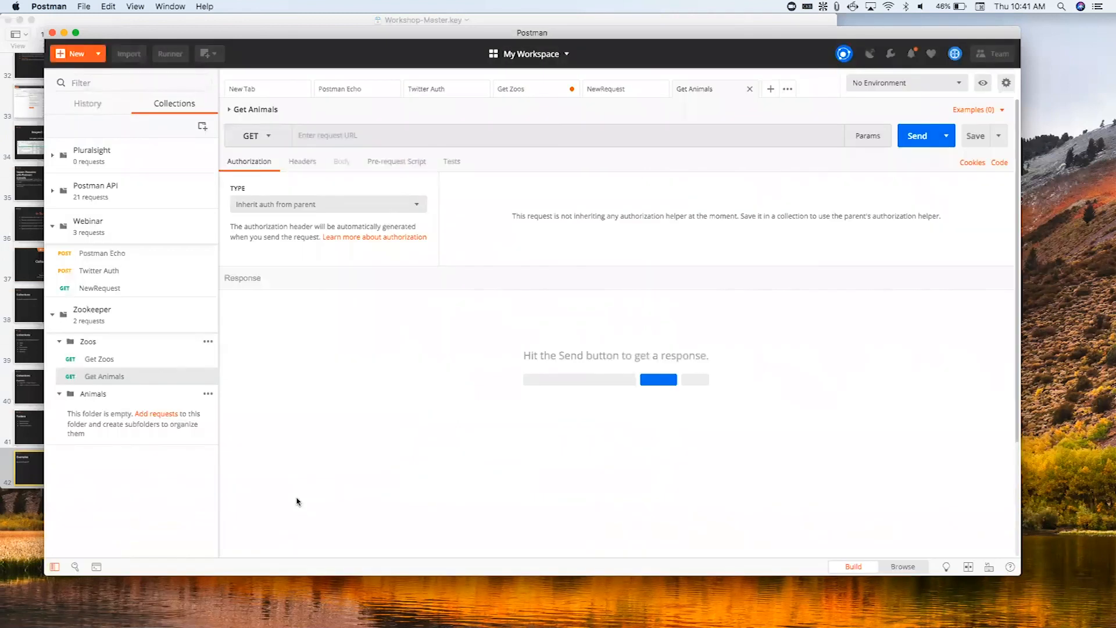
drag(118, 381, 118, 404)
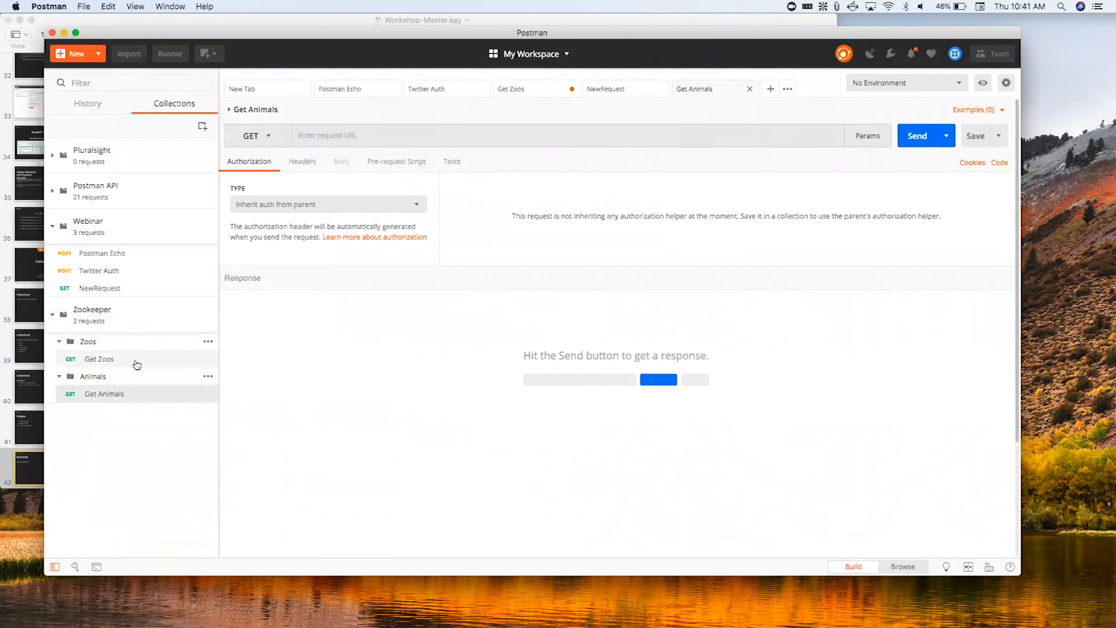
mouse_move(138, 359)
mouse_down()
mouse_move(139, 257)
mouse_move(137, 368)
mouse_up()
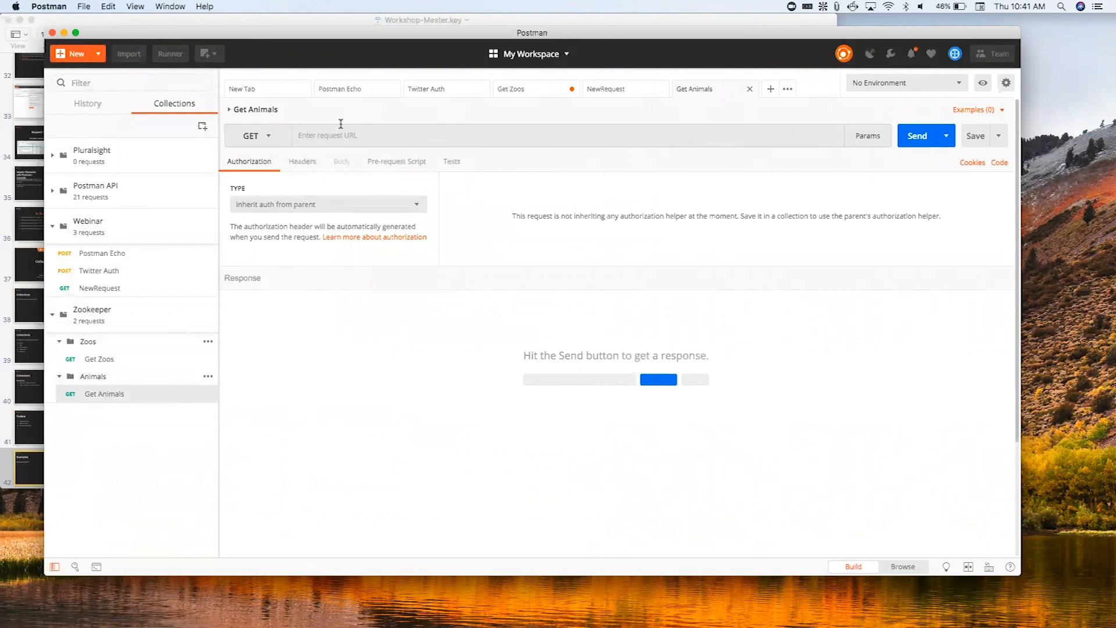
click(335, 144)
click(136, 361)
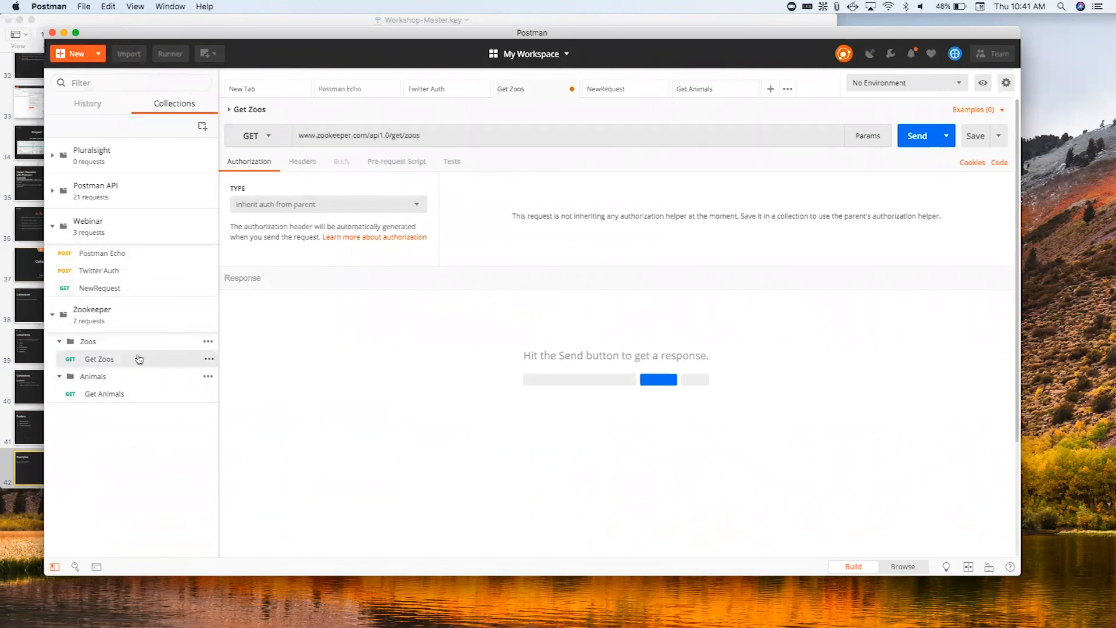
triple_click(341, 136)
key(super+c)
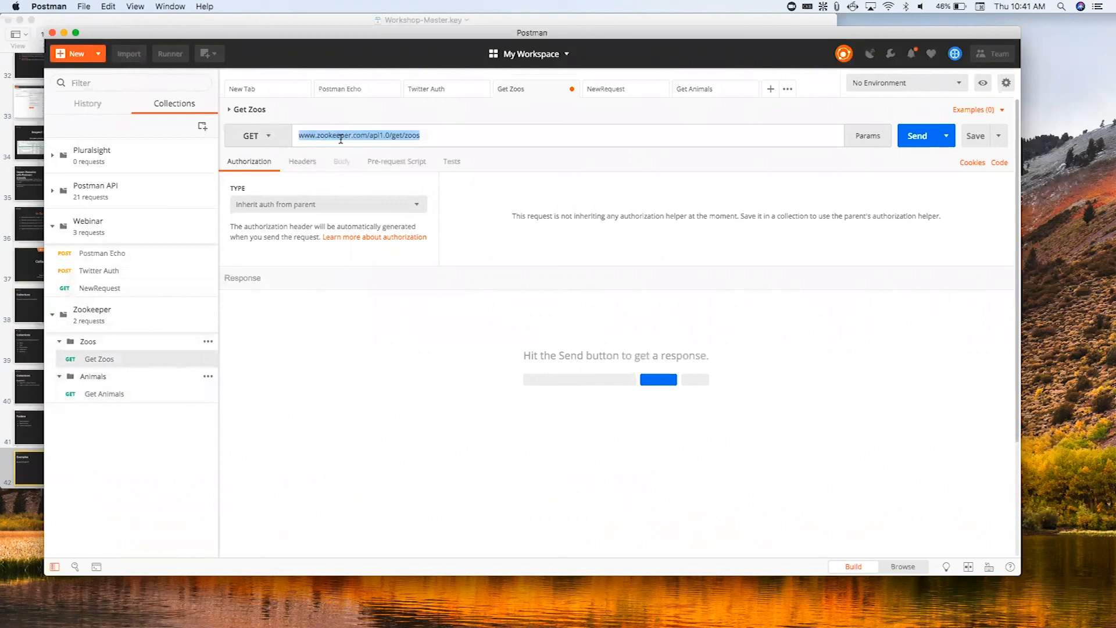
click(157, 397)
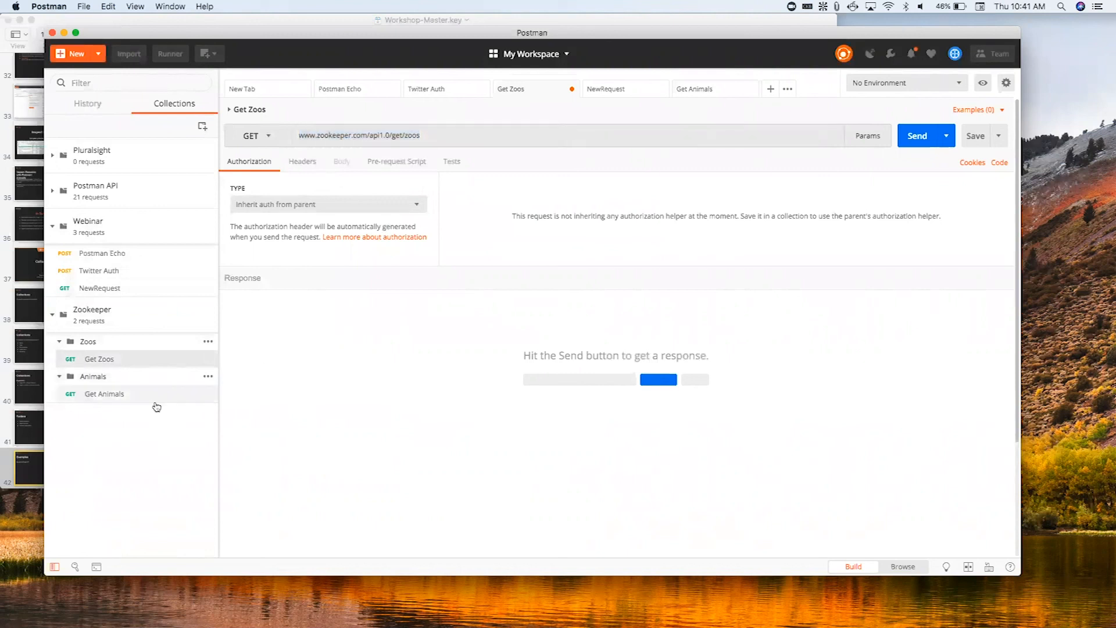
click(343, 139)
key(super+v)
key(BackSpace)
key(BackSpace)
key(BackSpace)
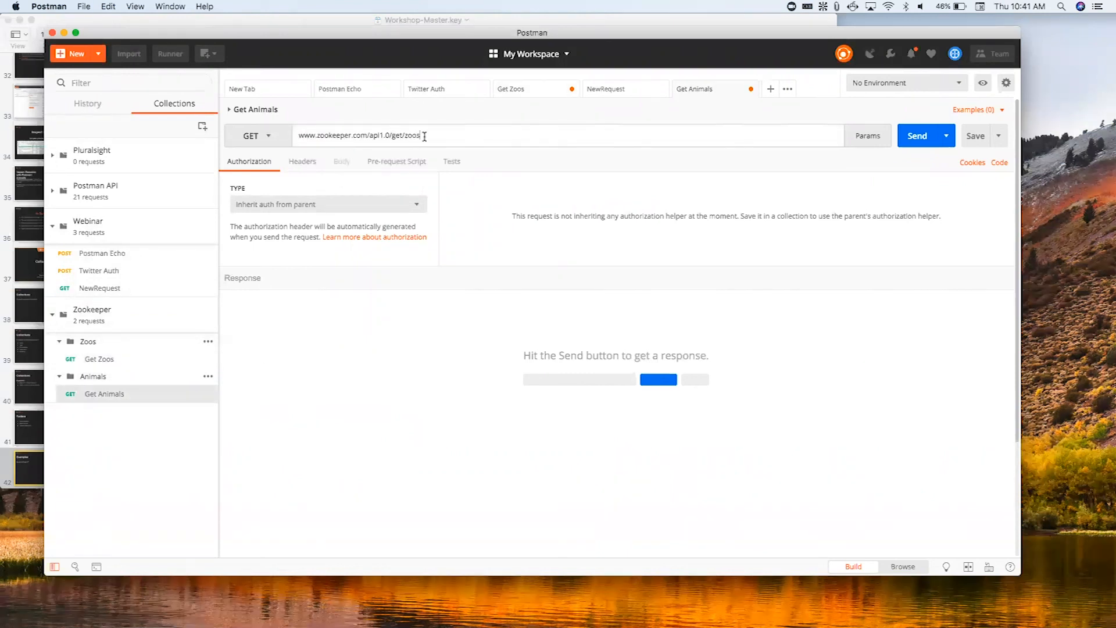
text(animals)
- Add a query parameter zoo with the value Lisbon to the Get Animals request
click(865, 135)
text(zoo)
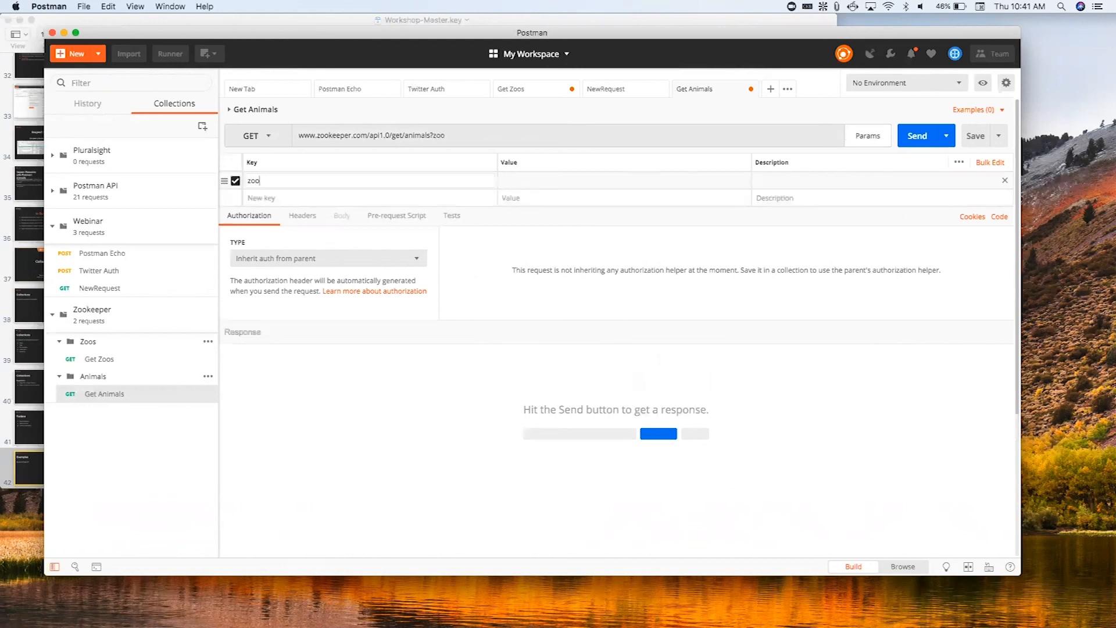
text(=Lisbon)
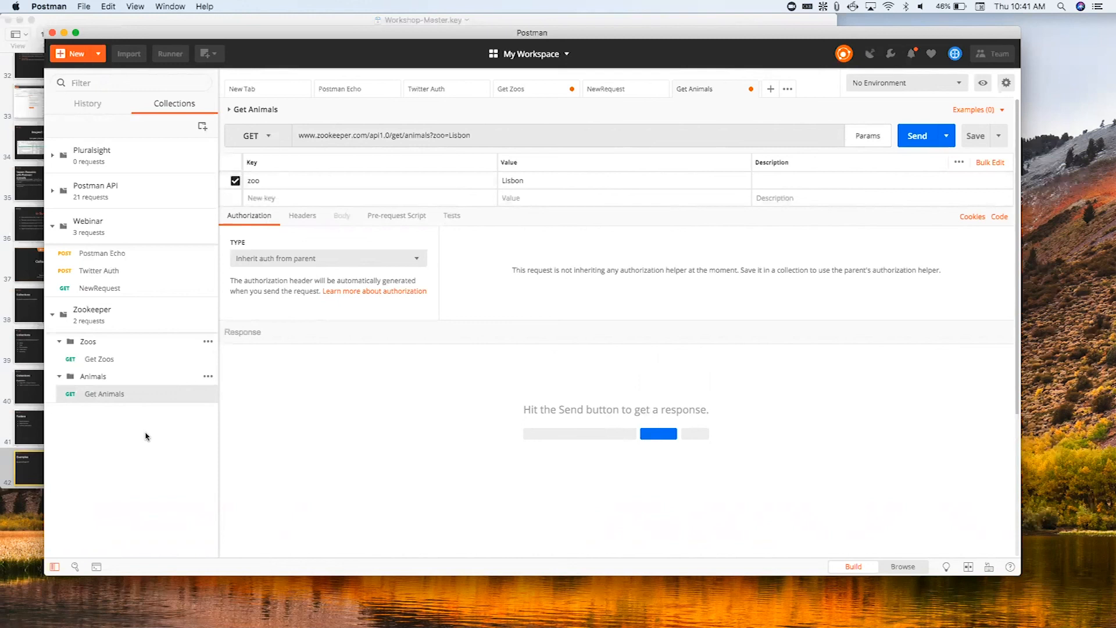
- Start a new request named Animal Wellbeing with the description "get the wellbeing of an animal in a zoo"
click(208, 377)
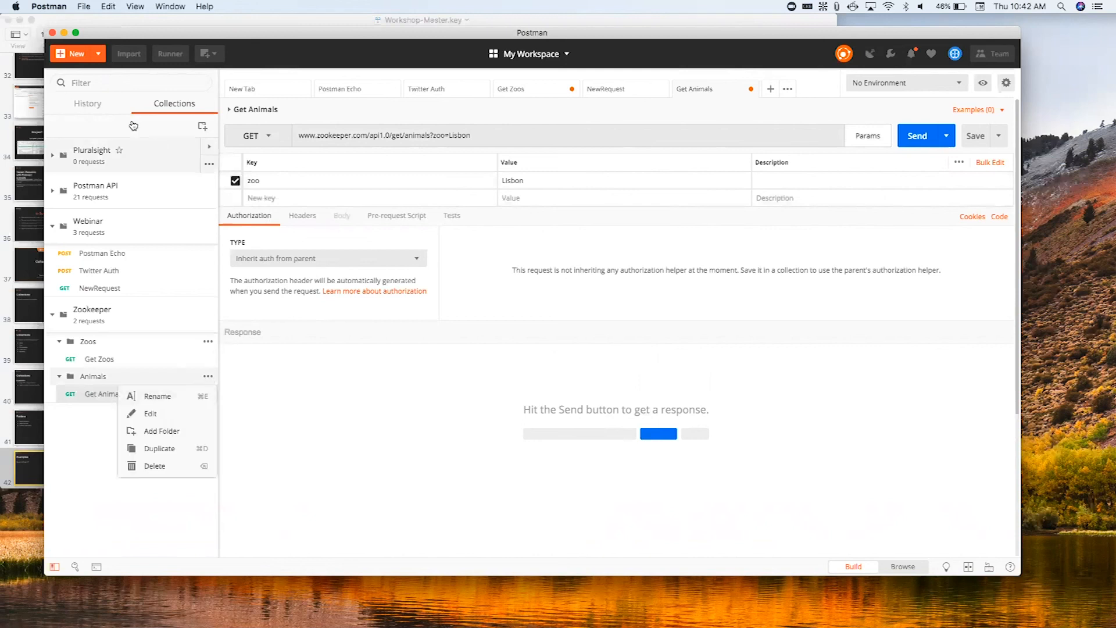
click(78, 53)
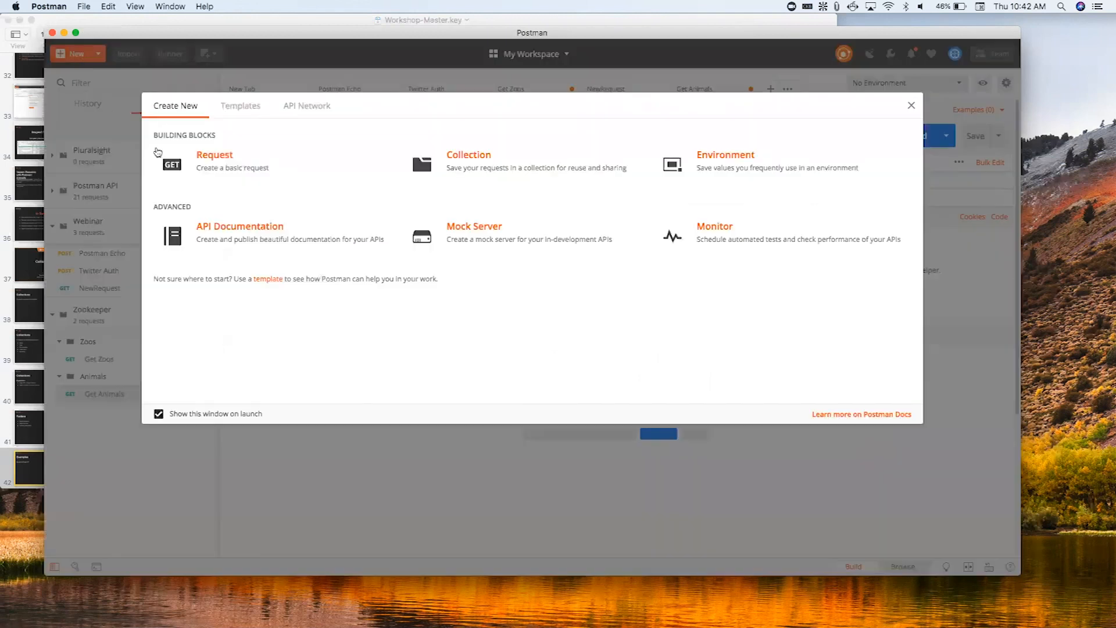
click(187, 154)
text(Animal Wellbeing)
click(533, 256)
text(g)
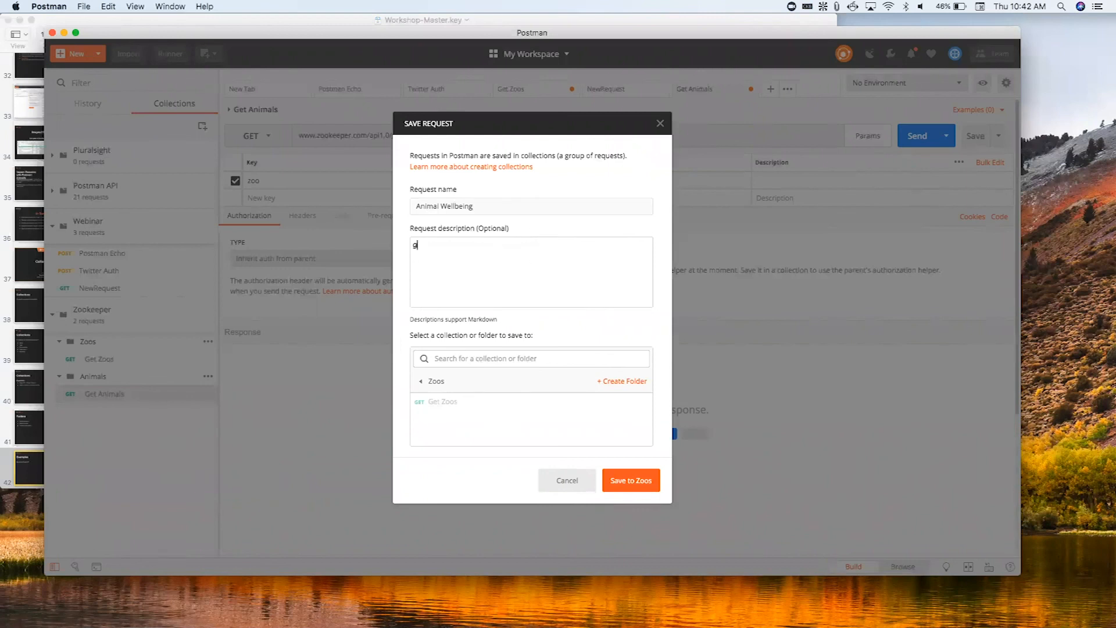
text(et the wellbeing of an animal in a zoo)
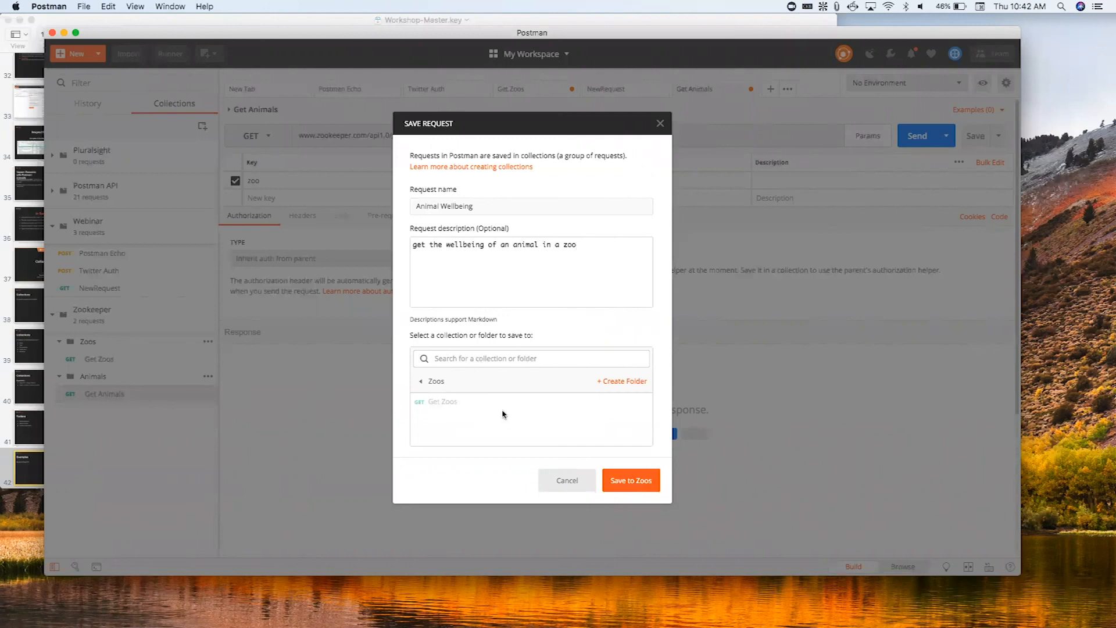
- Save the Animal Wellbeing request to the Animals folder of the Zookeeper collection
click(450, 382)
click(446, 423)
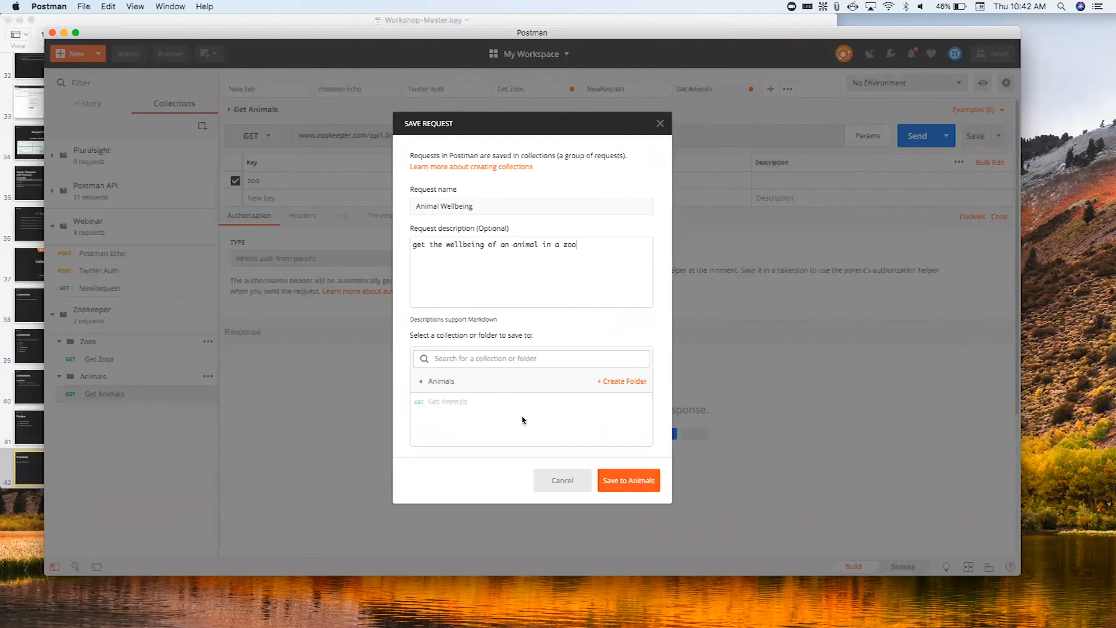
click(636, 477)
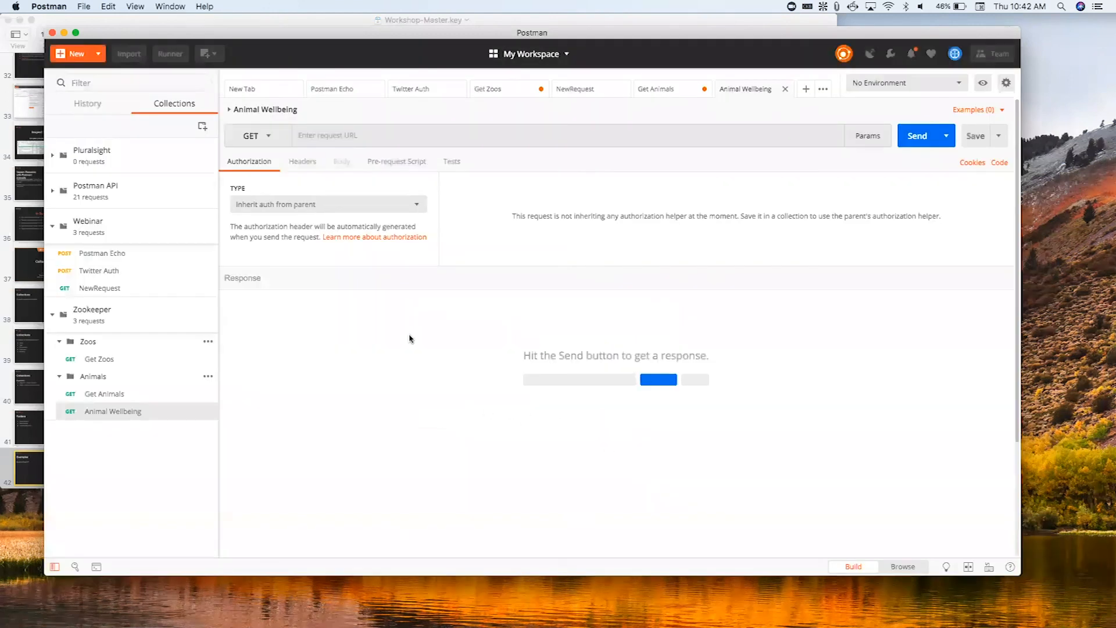
click(353, 141)
key(super+v)
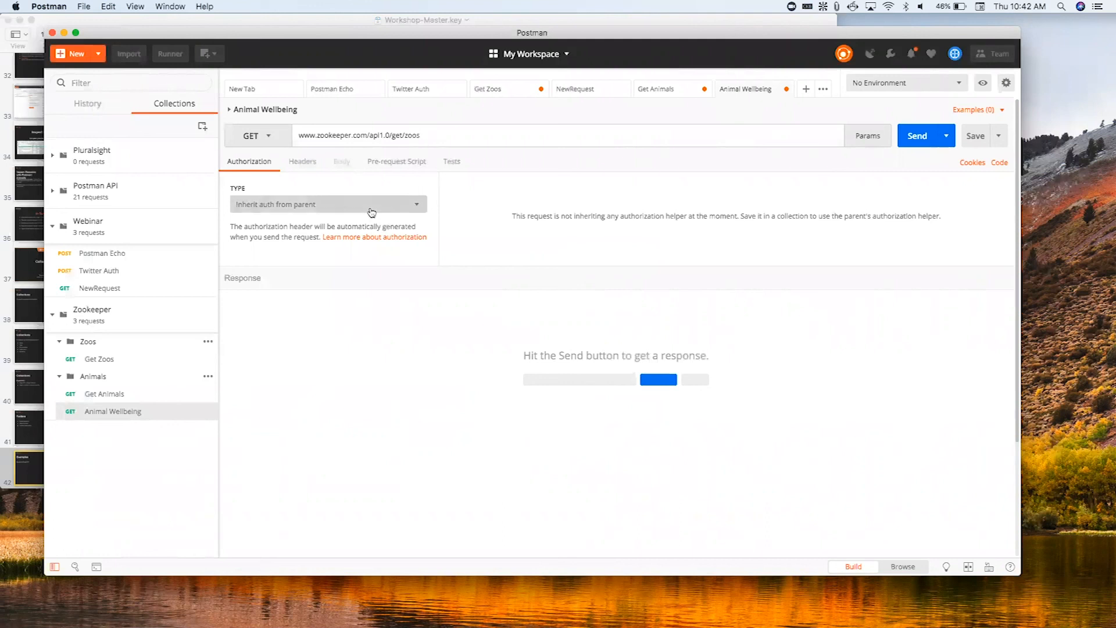
key(BackSpace)
key(BackSpace)
text(animals/)
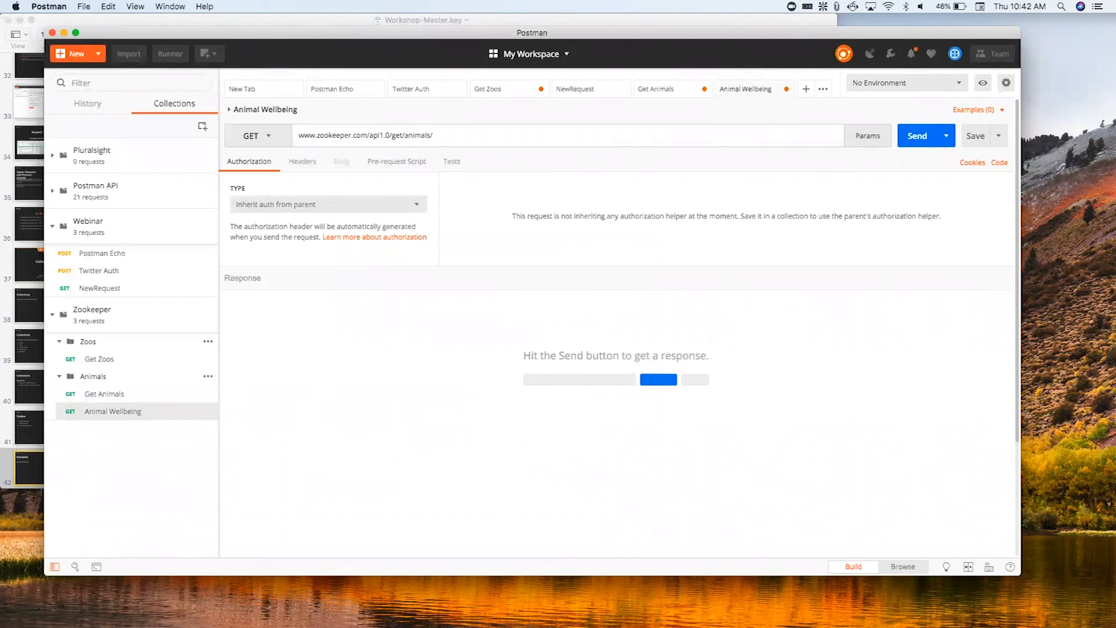
text(wellbeing)
- Add the query parameters zoo with value Lisbon and Animal with value Polar Bear to the Animal Wellbeing request
click(867, 136)
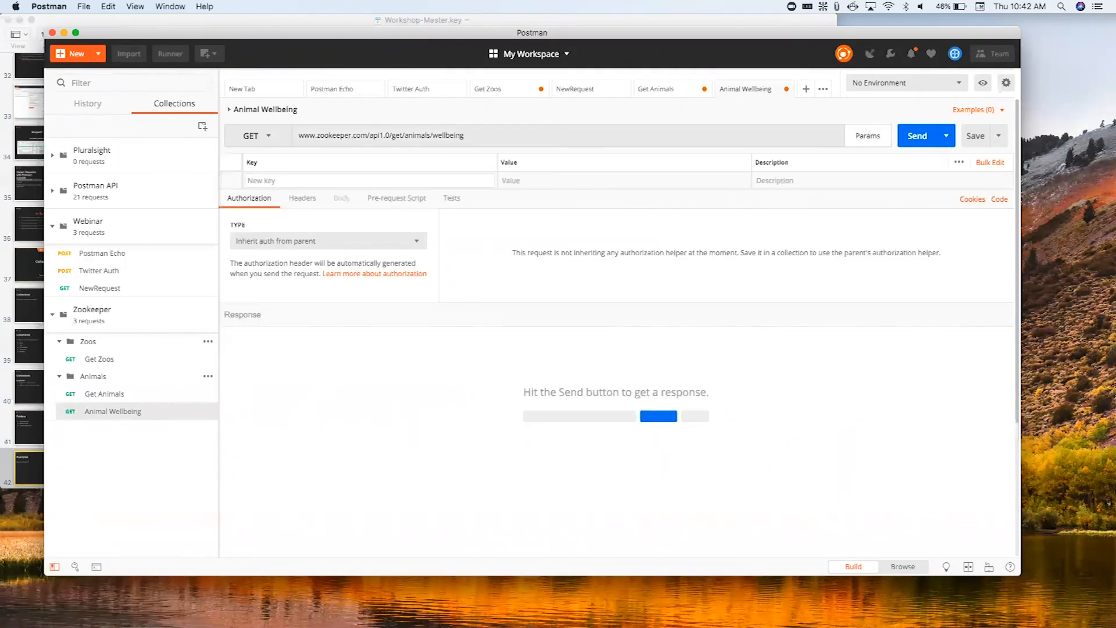
text(zoo)
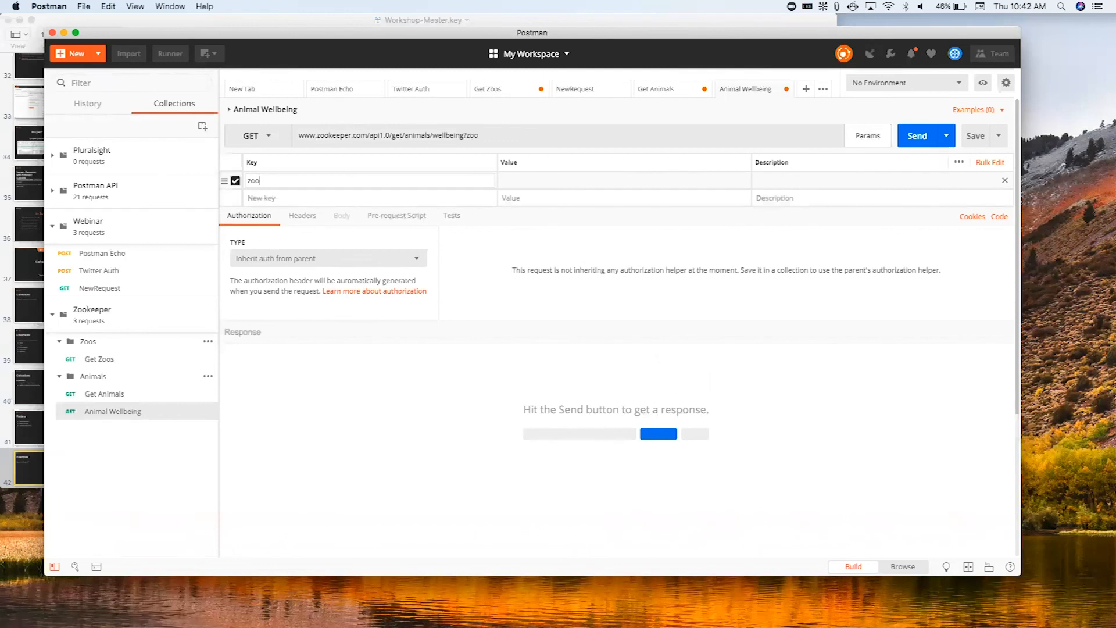
click(640, 187)
text(Lisbon)
click(474, 200)
text(Animal=Polar Bear)
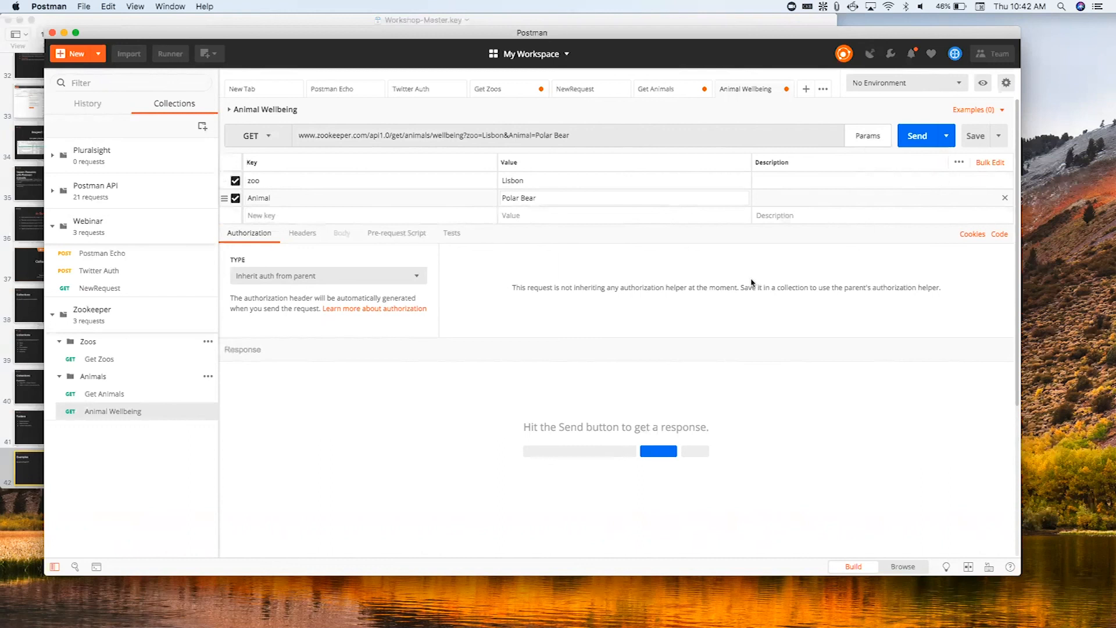
- Review the URLs and parameters of the Get Zoos, Get Animals and Animal Wellbeing requests in the Zookeeper collection
click(106, 394)
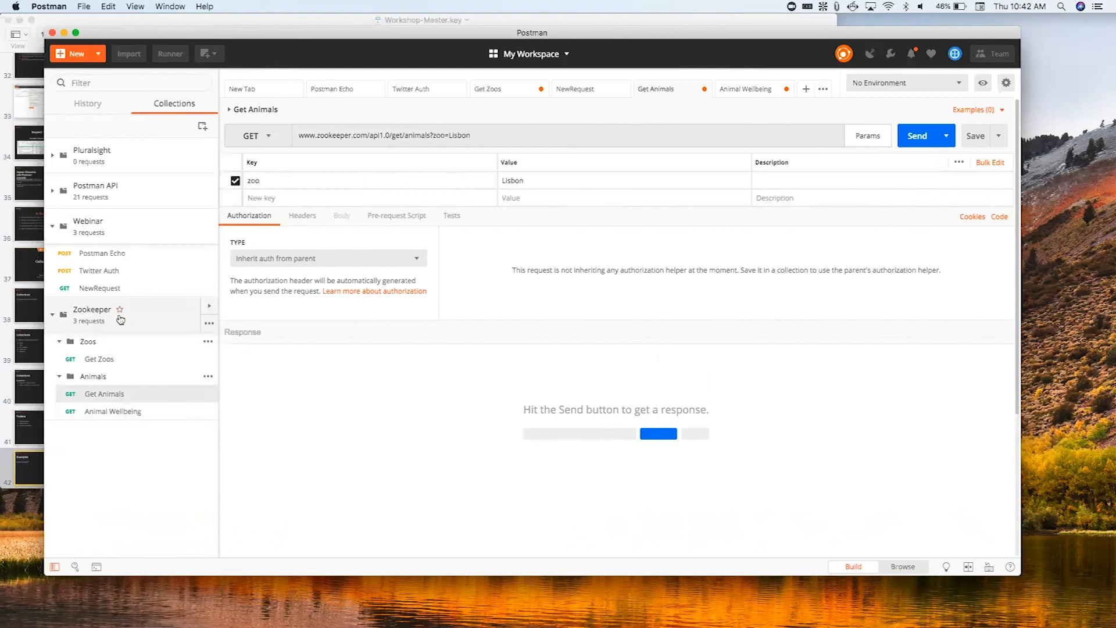
click(140, 360)
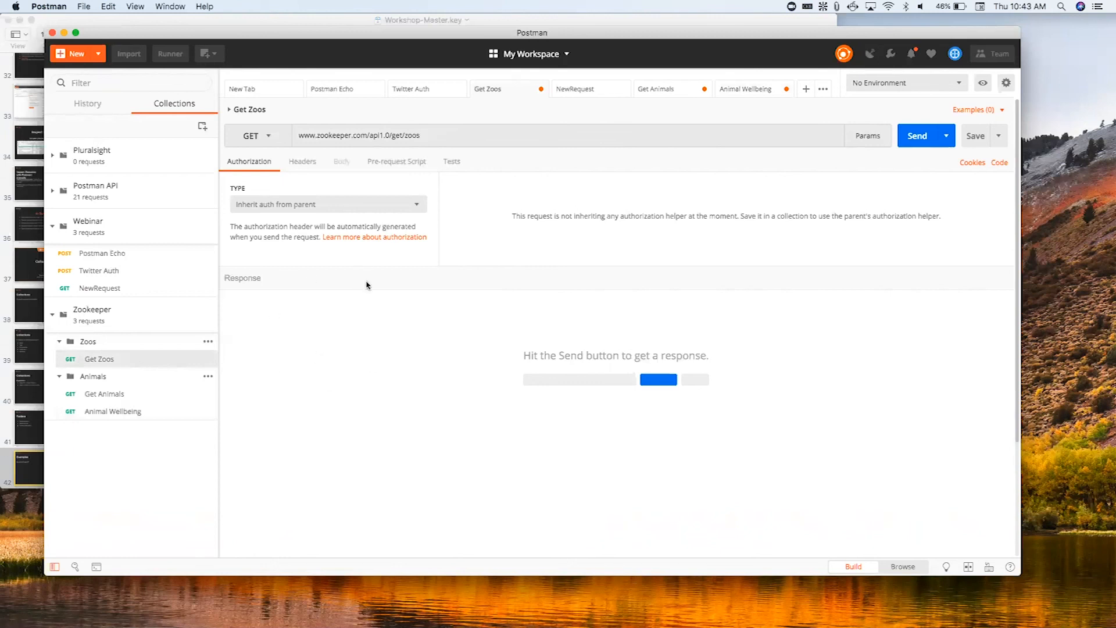
click(128, 403)
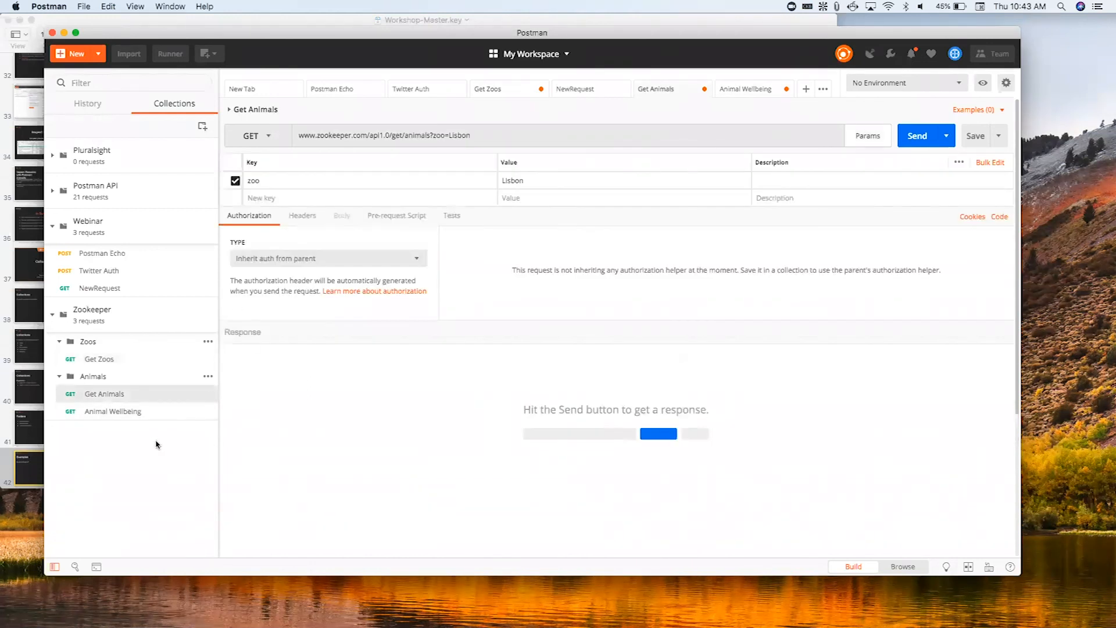
click(129, 412)
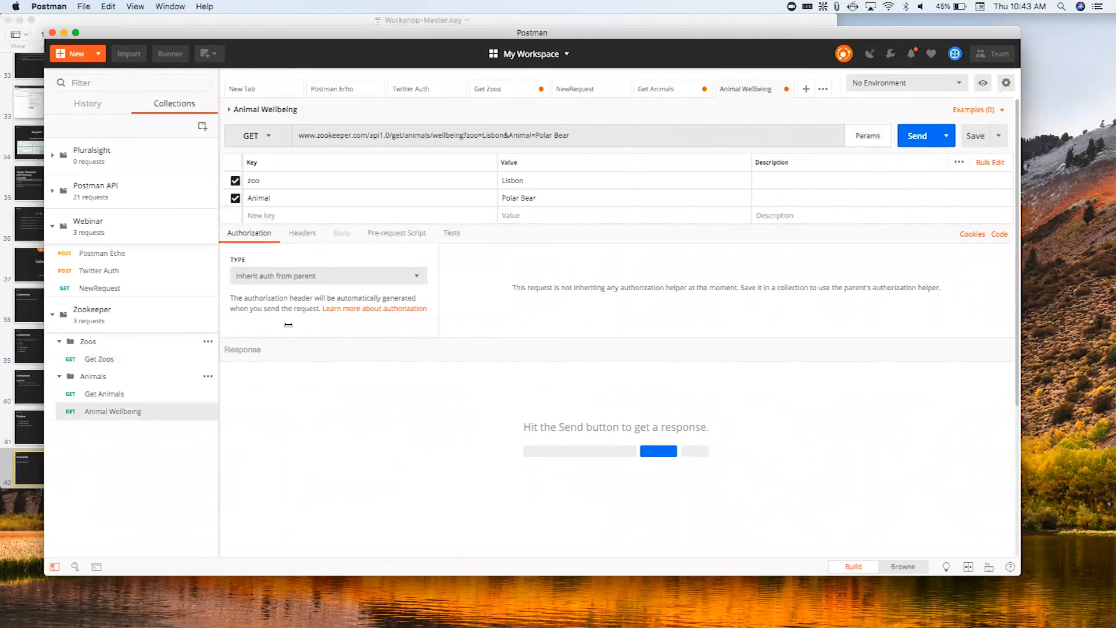
click(143, 396)
click(148, 417)
click(143, 363)
click(144, 397)
click(146, 412)
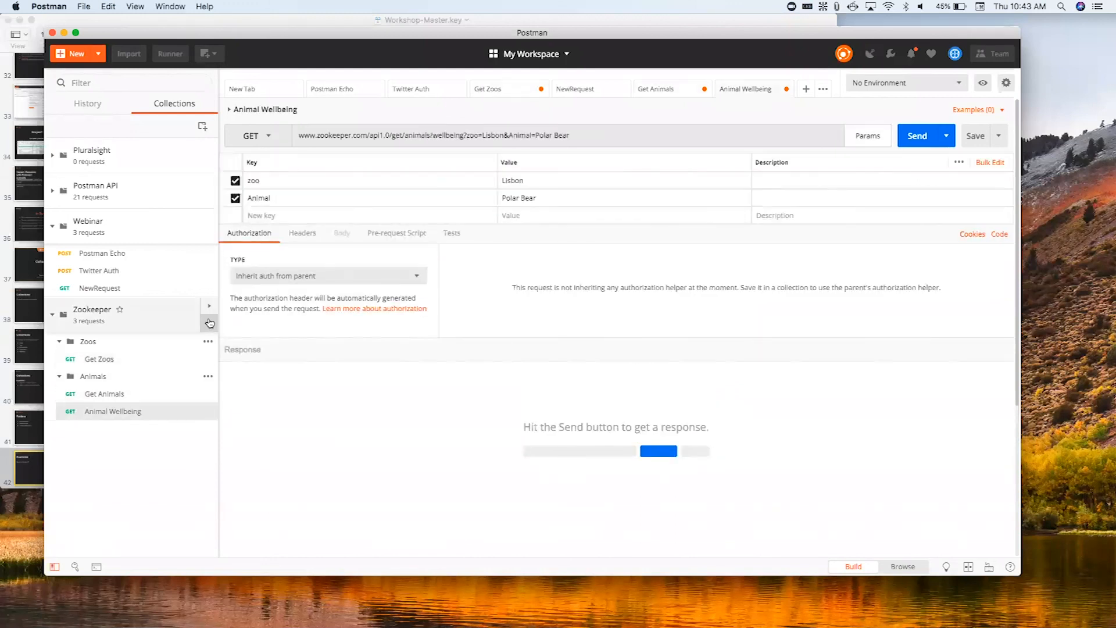
- Start a new folder named Administration in the Zookeeper collection
click(209, 323)
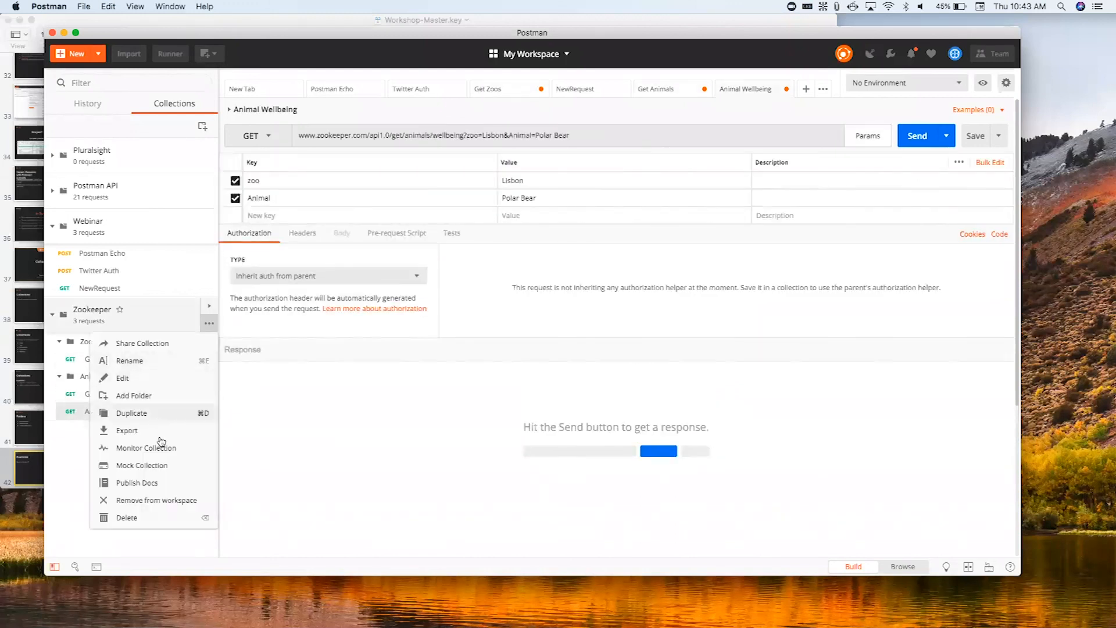
click(150, 400)
text(Admin)
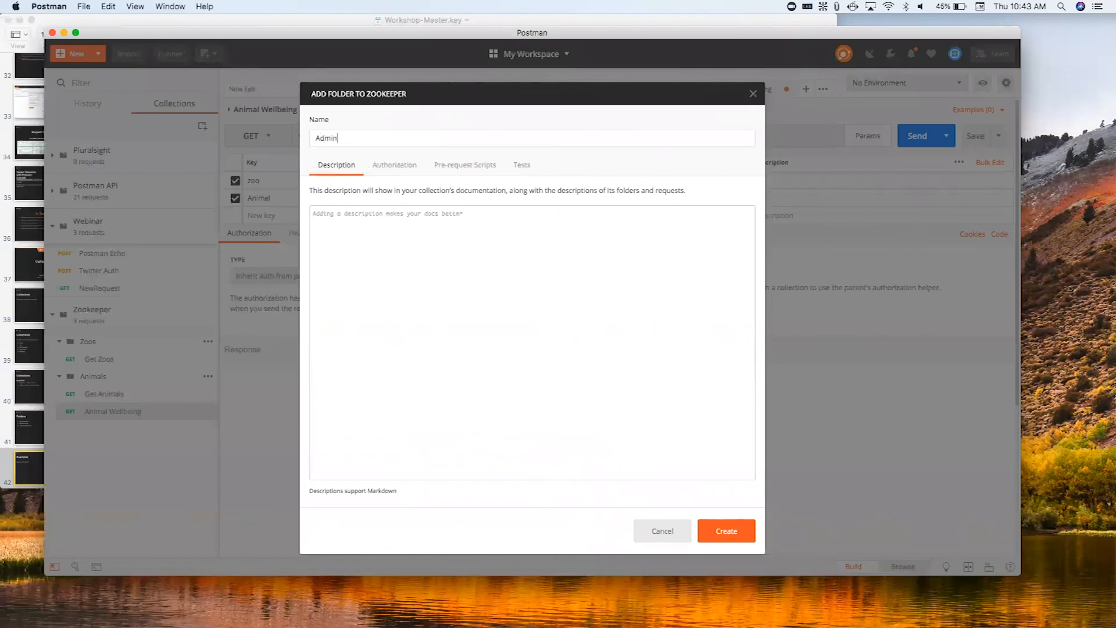
text(istreation)
- Describe the Administration folder as "requests to move animals and remove them, as well as edit their wellbeing reports." and create it
click(645, 386)
text(f)
key(BackSpace)
text(reque)
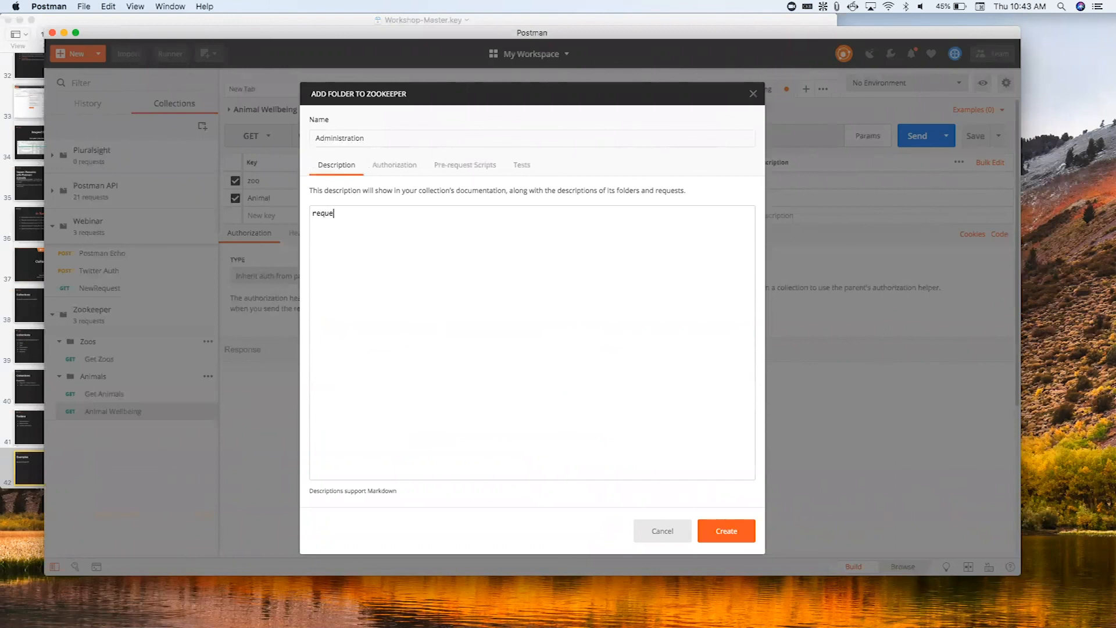
text(sts to move animals and remobe)
key(BackSpace)
key(BackSpace)
text(ve them, as well as edit )
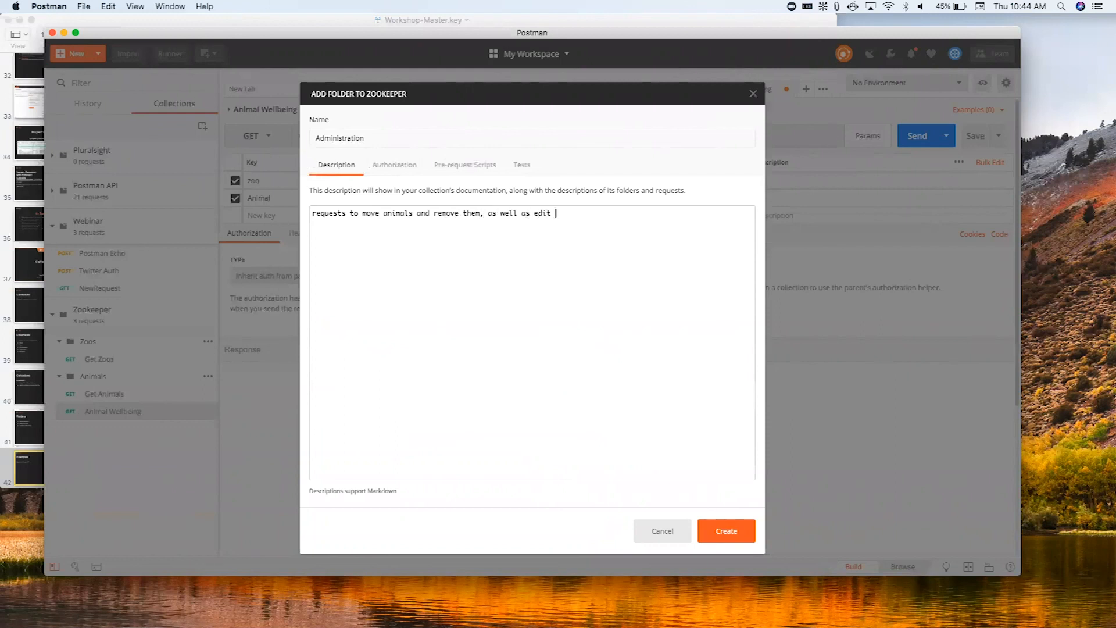
text(their wellbeing reports.)
click(735, 534)
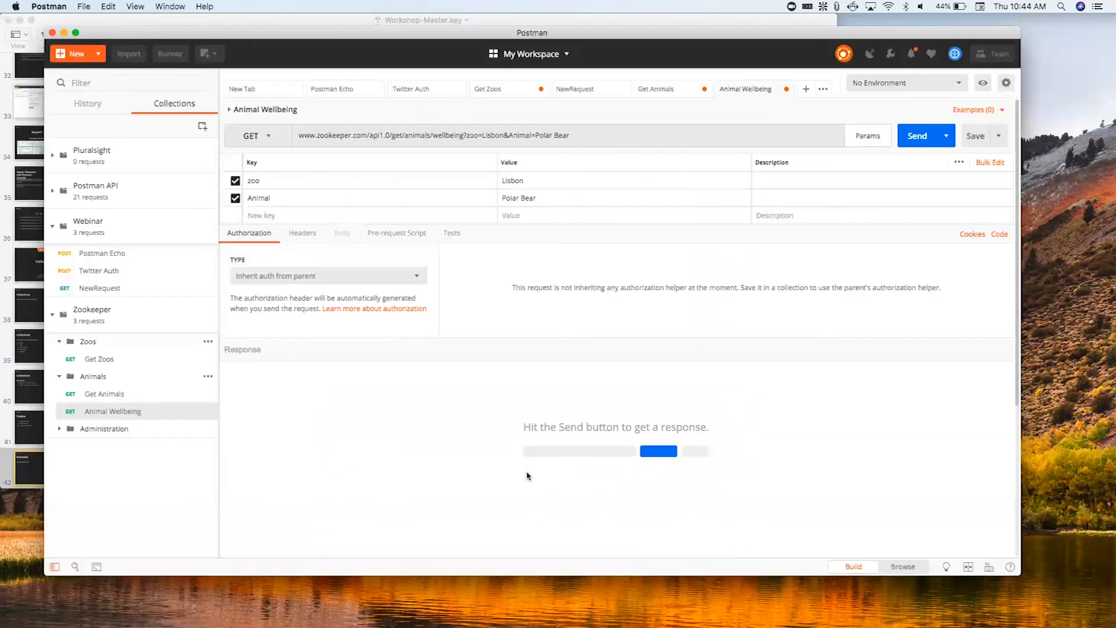
- Try moving the Animal Wellbeing request into the Administration folder, then return it to the Animals folder
drag(128, 416, 101, 429)
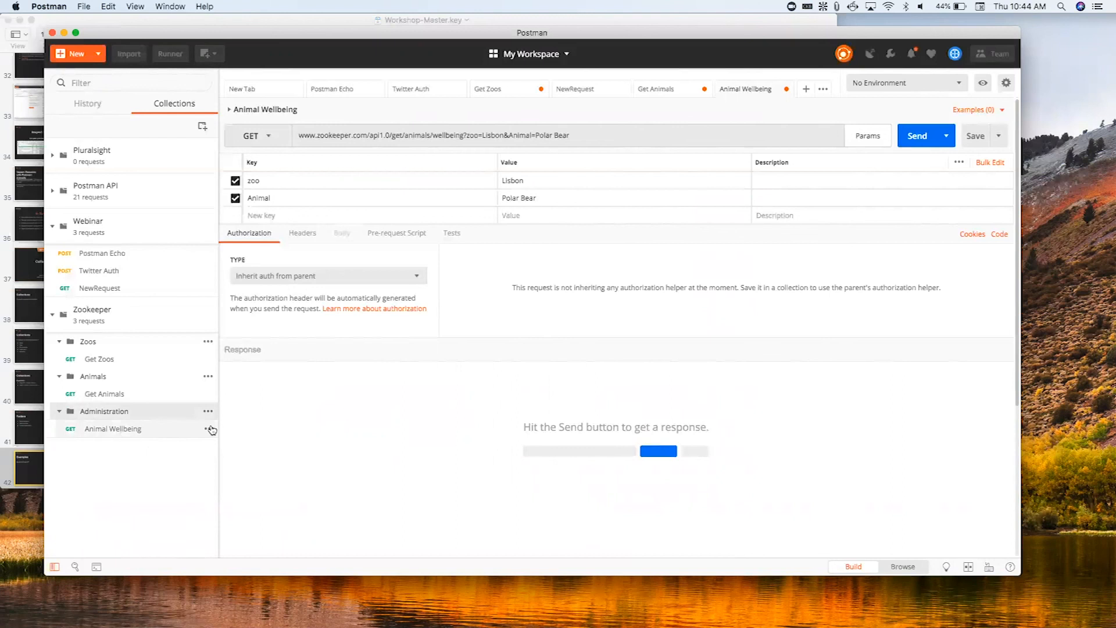
click(162, 430)
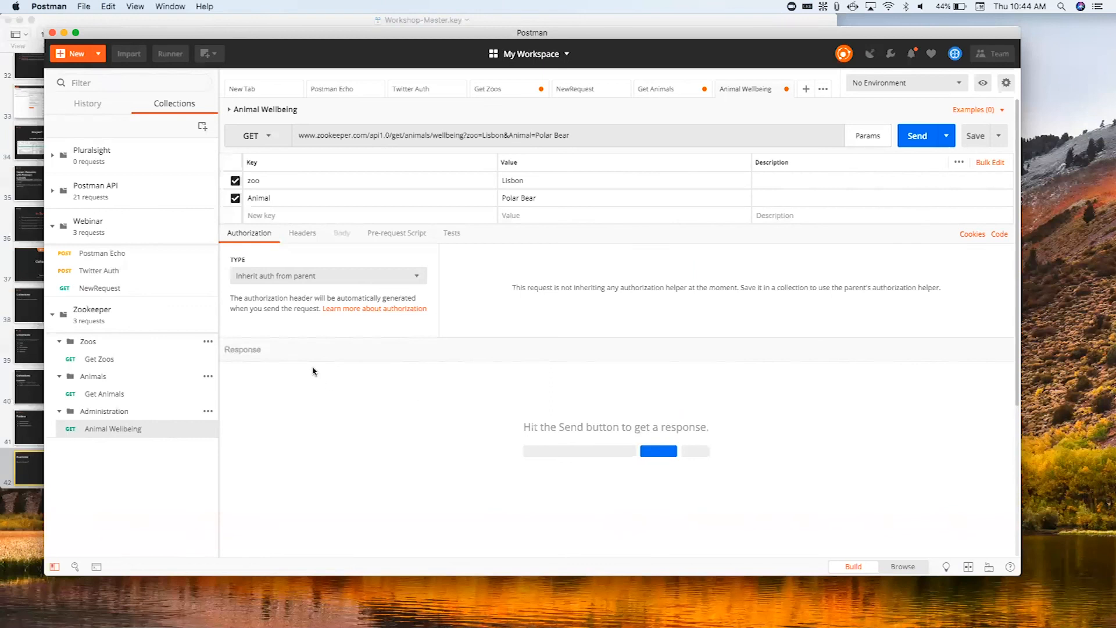
click(209, 429)
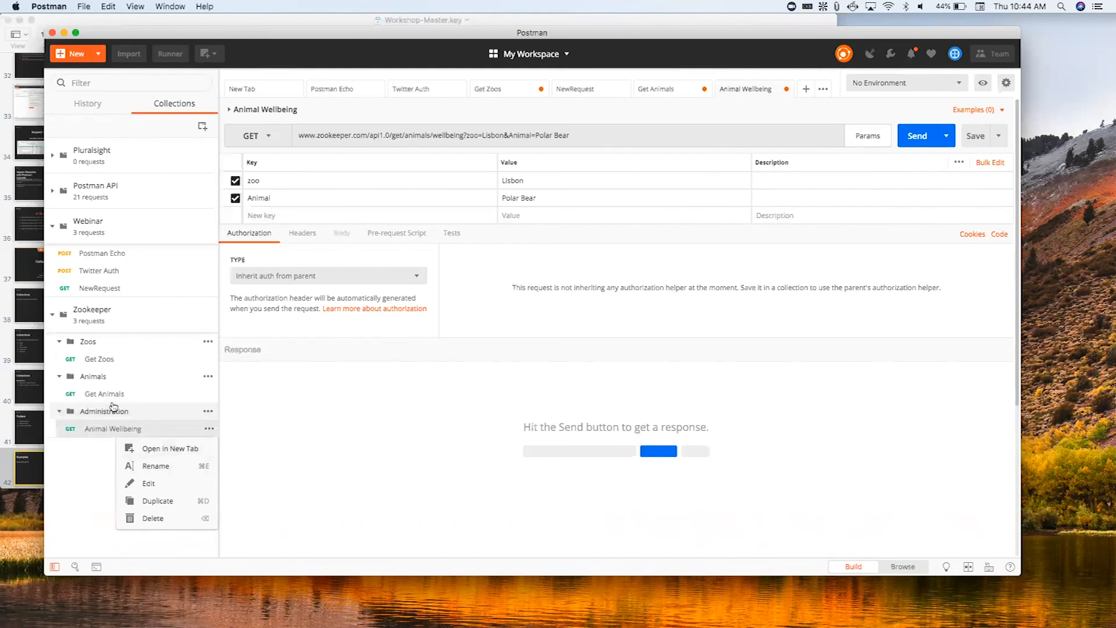
drag(113, 434, 111, 391)
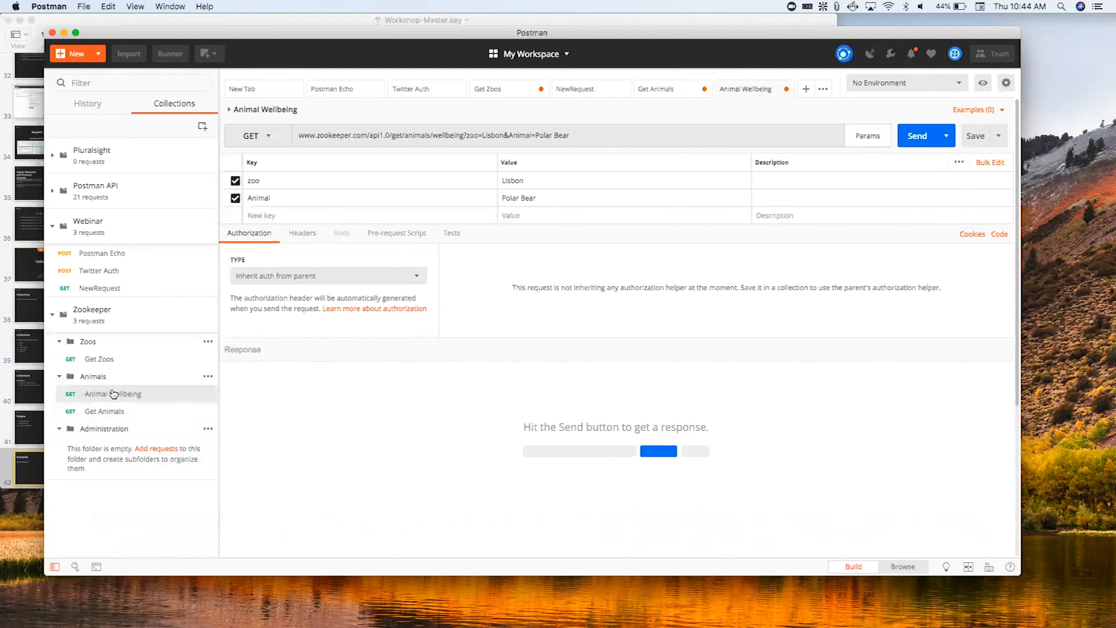
- Start a new request named Move Animal with the description "move a given animal from one zoo to another"
click(76, 53)
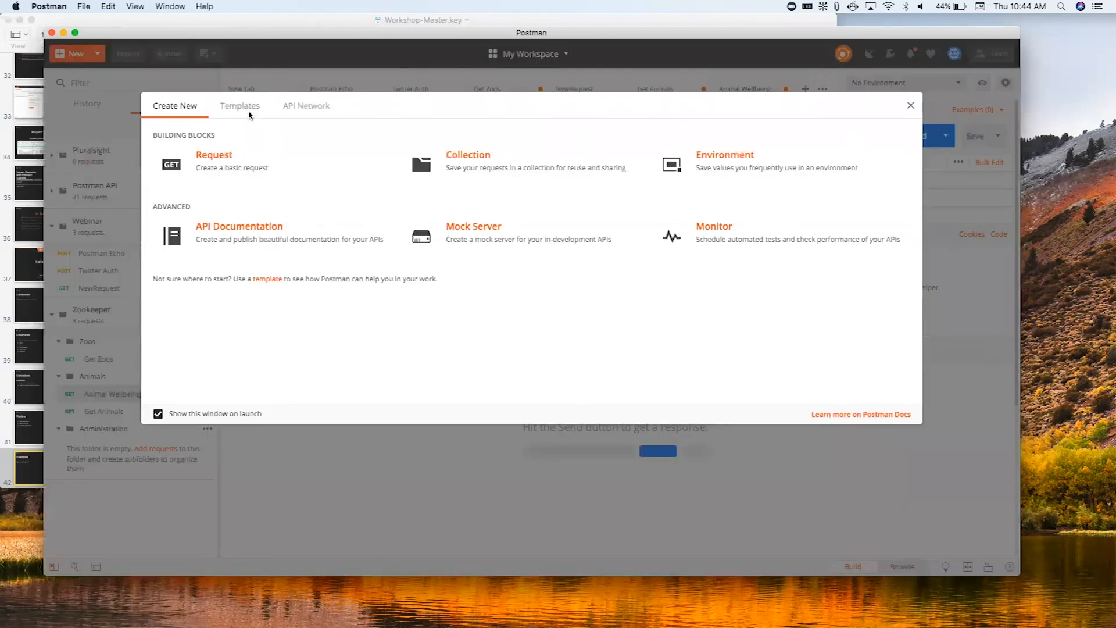
click(241, 168)
text(Move Animal)
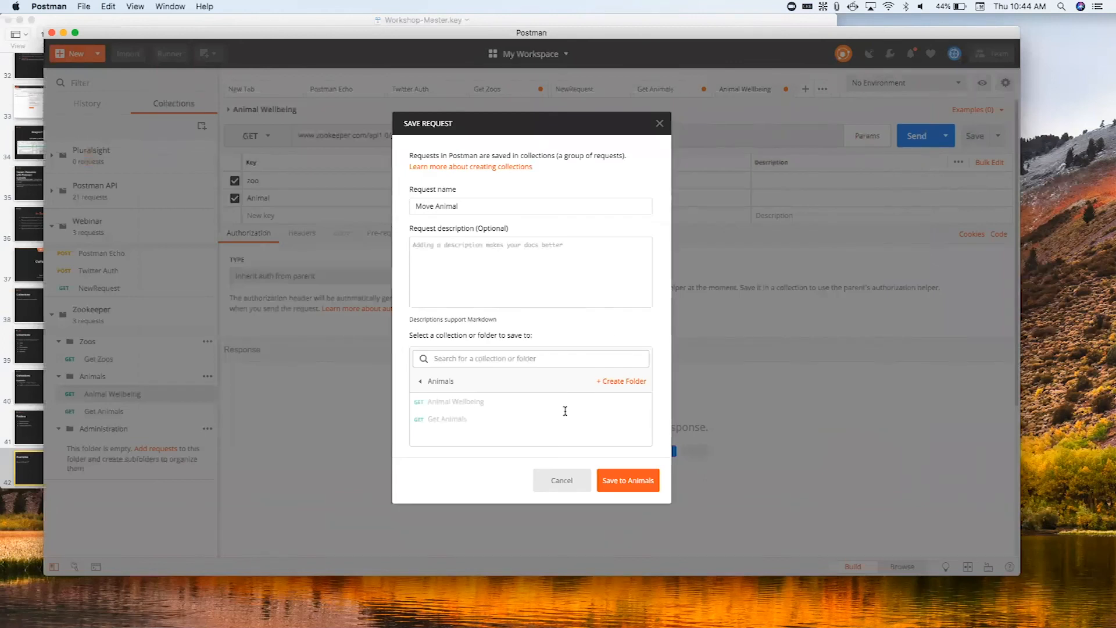
click(530, 240)
text(move a given and)
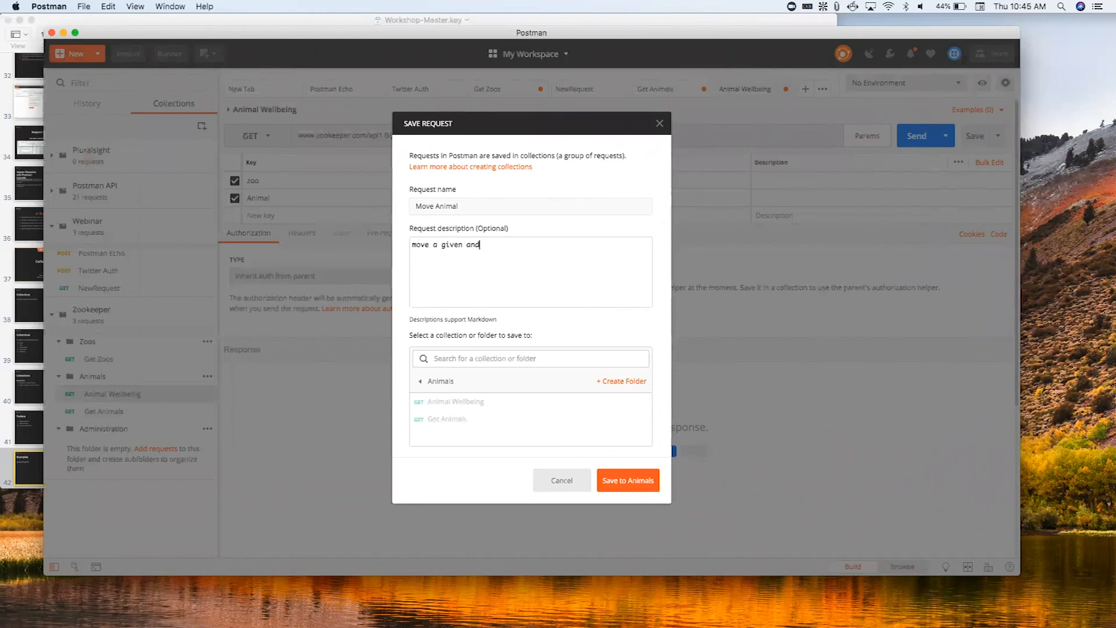
key(BackSpace)
text(imal from one s)
key(BackSpace)
text(zoo to another)
- Save the Move Animal request to the Administration folder of the Zookeeper collection
click(430, 382)
click(446, 436)
click(625, 480)
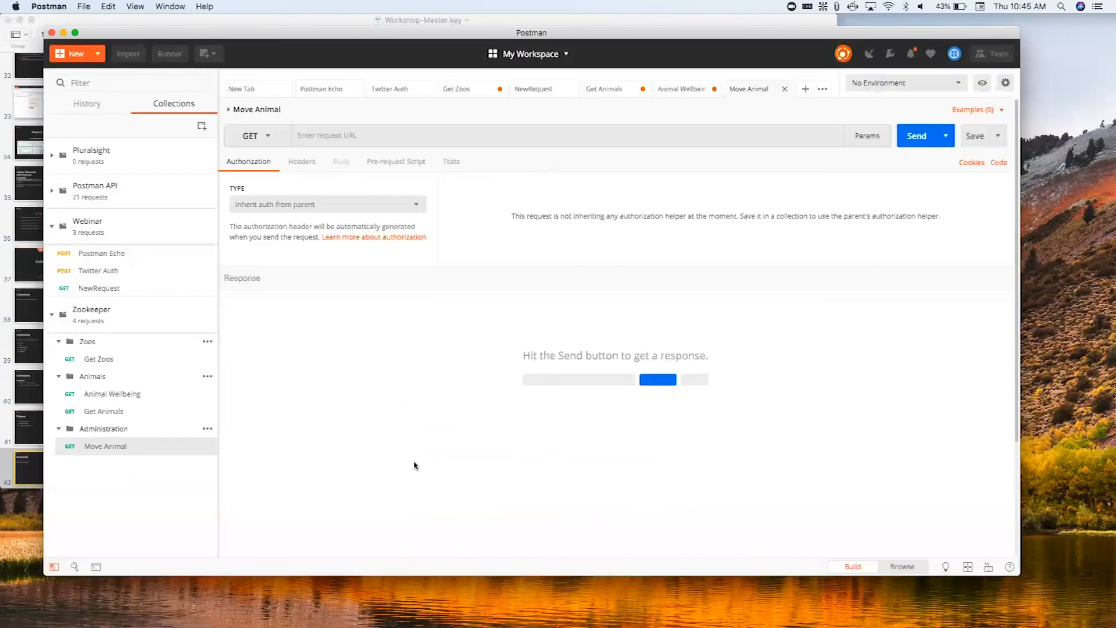
click(354, 137)
text(www.zookeeper.com/api1.0/get/zoos)
drag(419, 135, 393, 136)
text(post/)
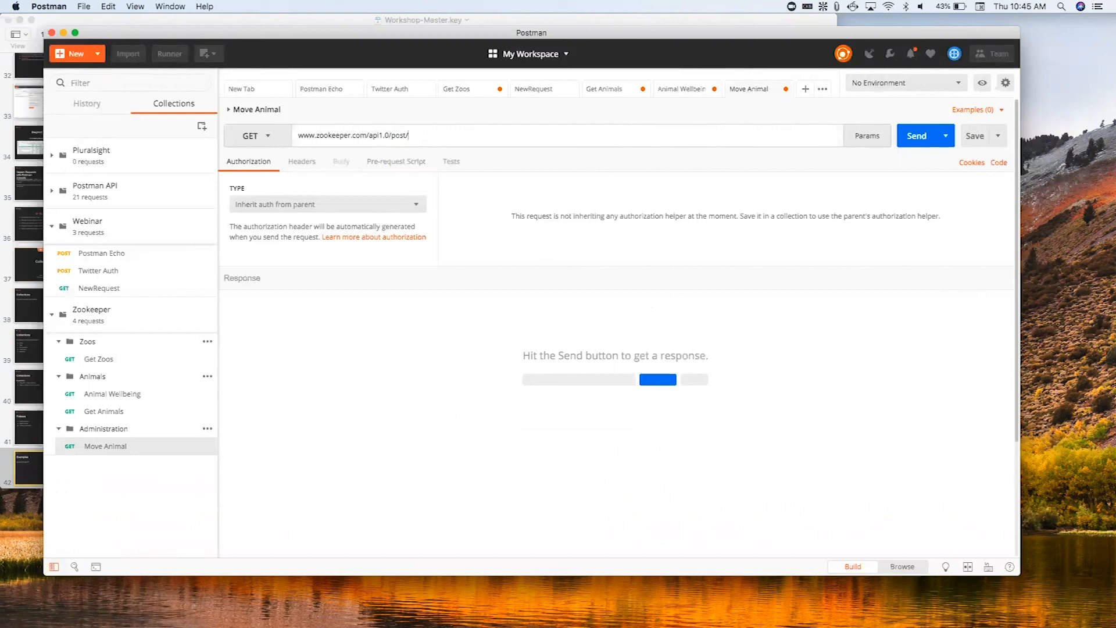
- Add a folder named Get to the Zookeeper collection
click(208, 323)
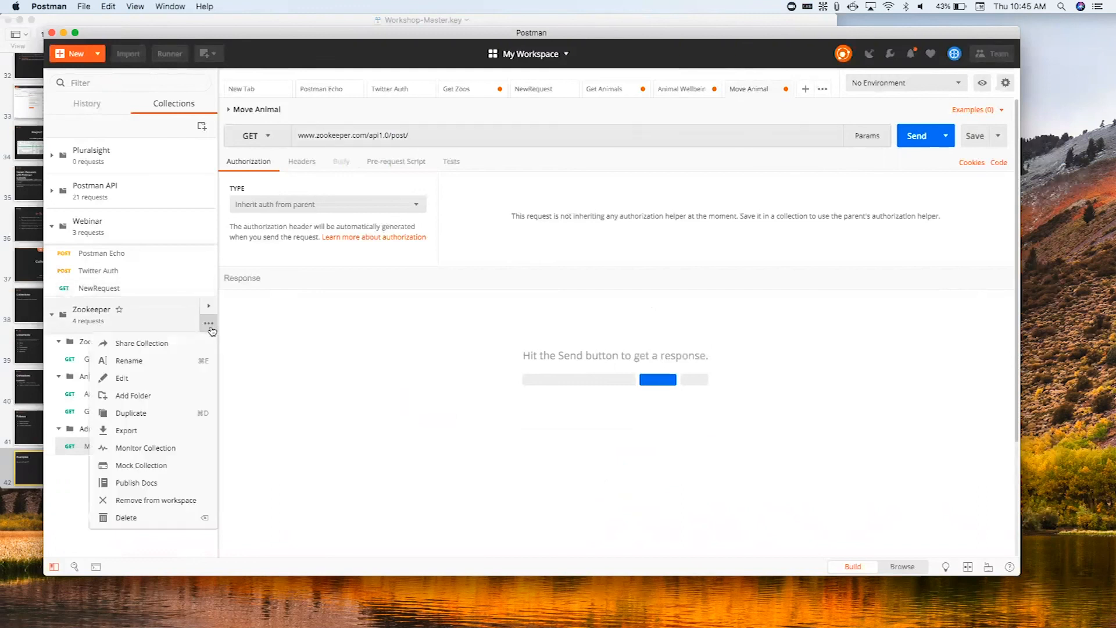
click(148, 398)
text(P)
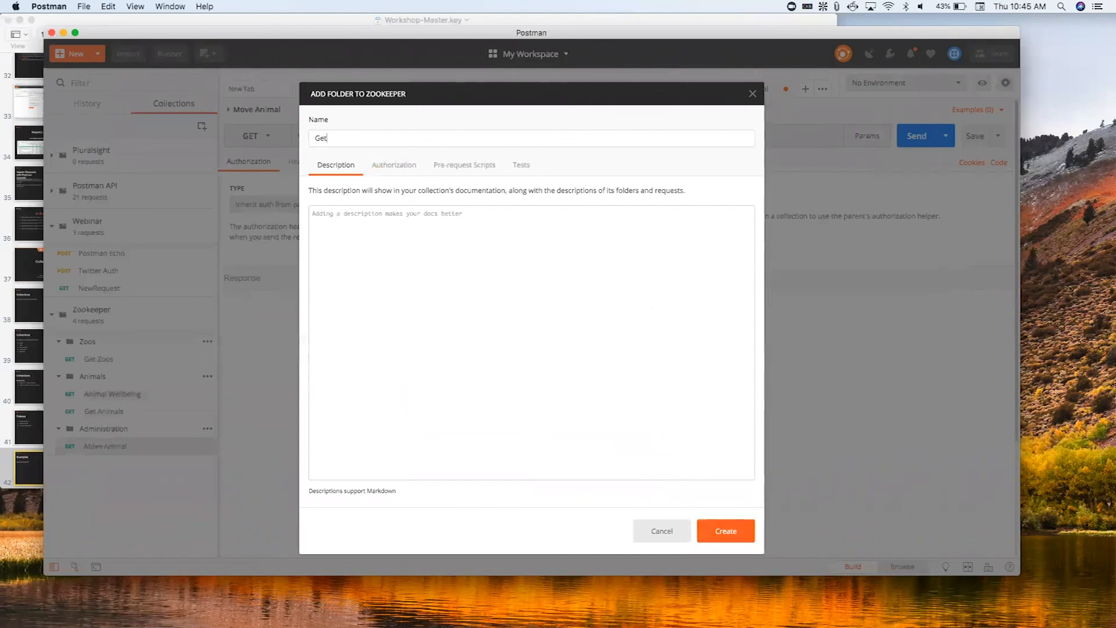
text(et)
key(Return)
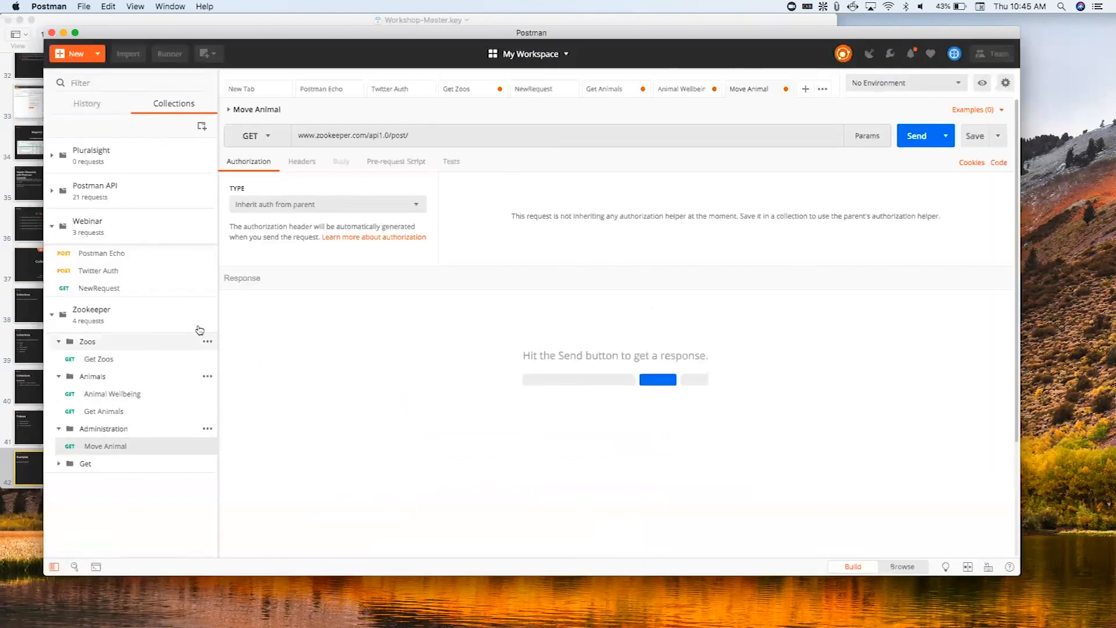
- Add a folder named Post to the Zookeeper collection
click(207, 315)
click(144, 397)
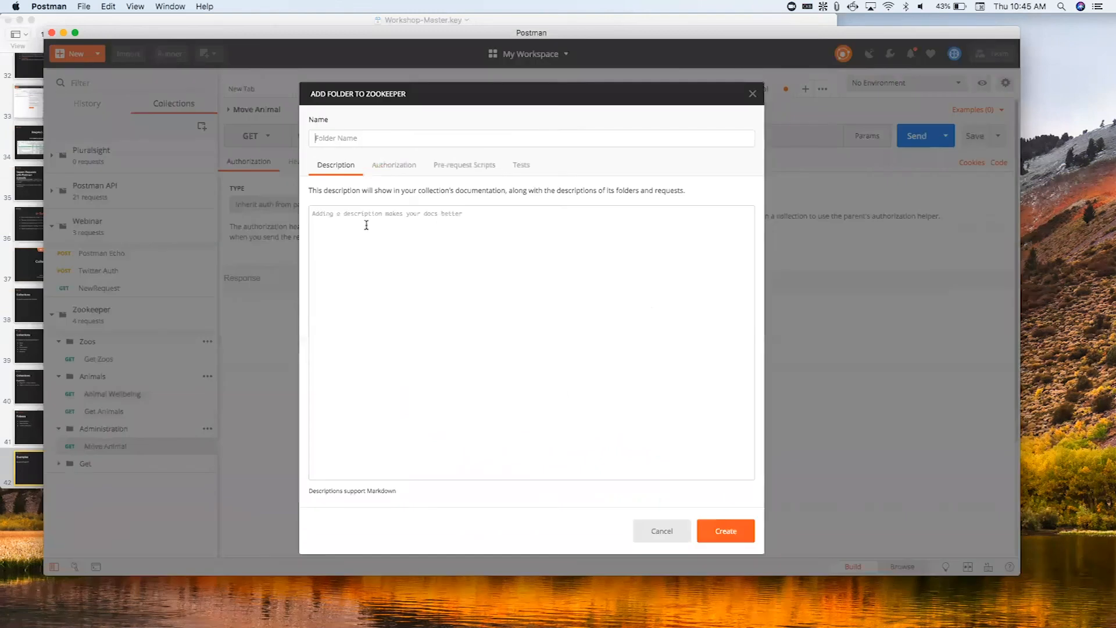
text(Post)
key(Return)
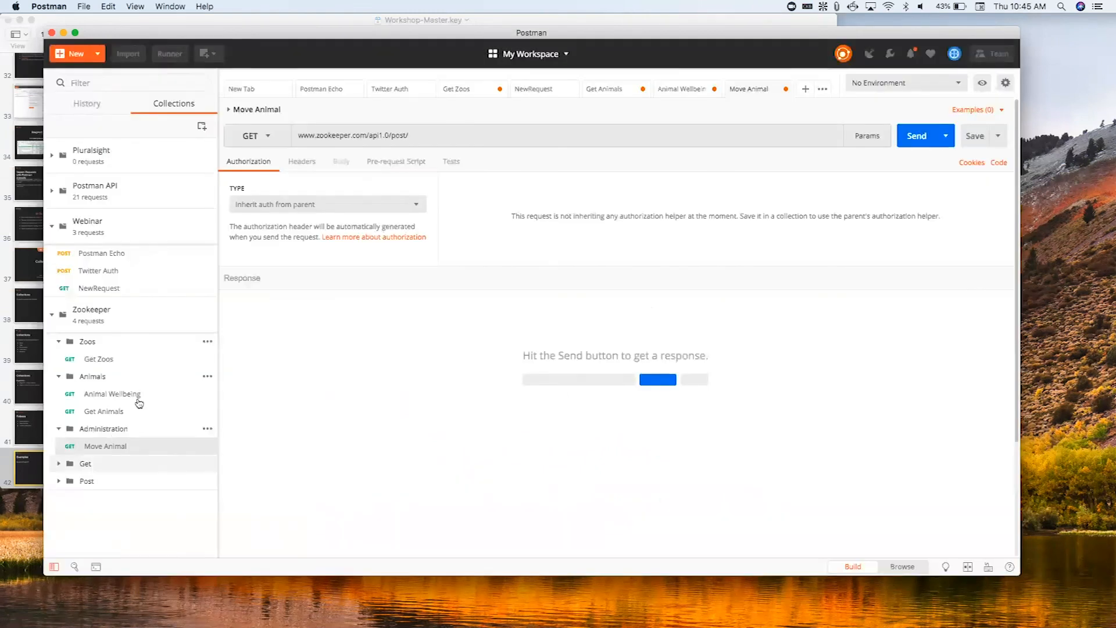
- Move the Zoos and Animals folders into Get and the Administration folder into Post, and expand both parent folders
drag(106, 345, 96, 445)
drag(90, 341, 97, 401)
click(58, 341)
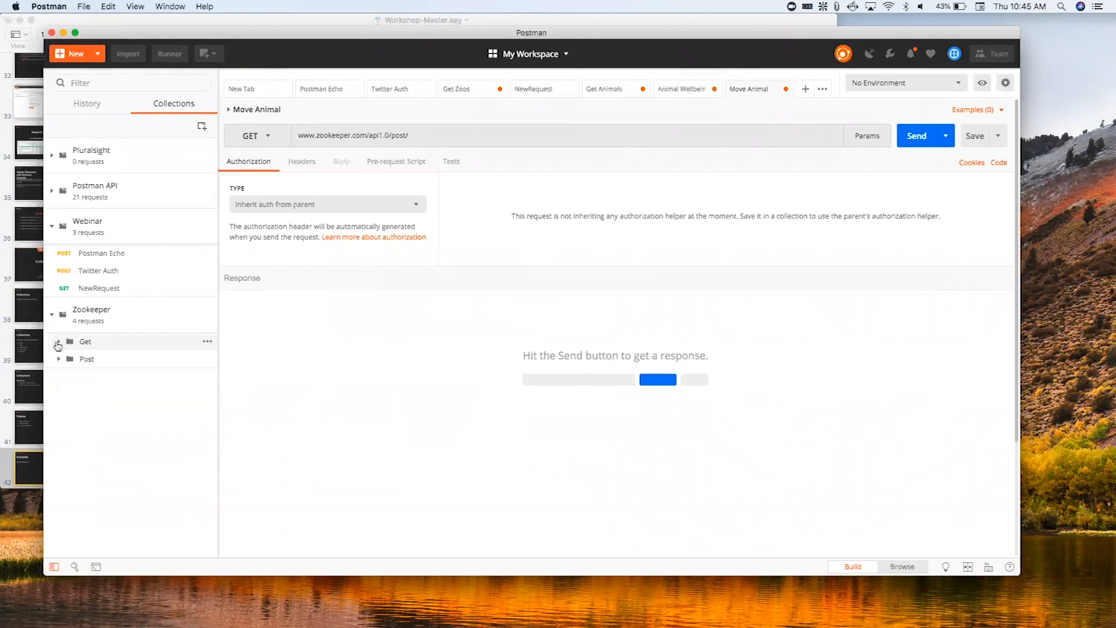
click(60, 447)
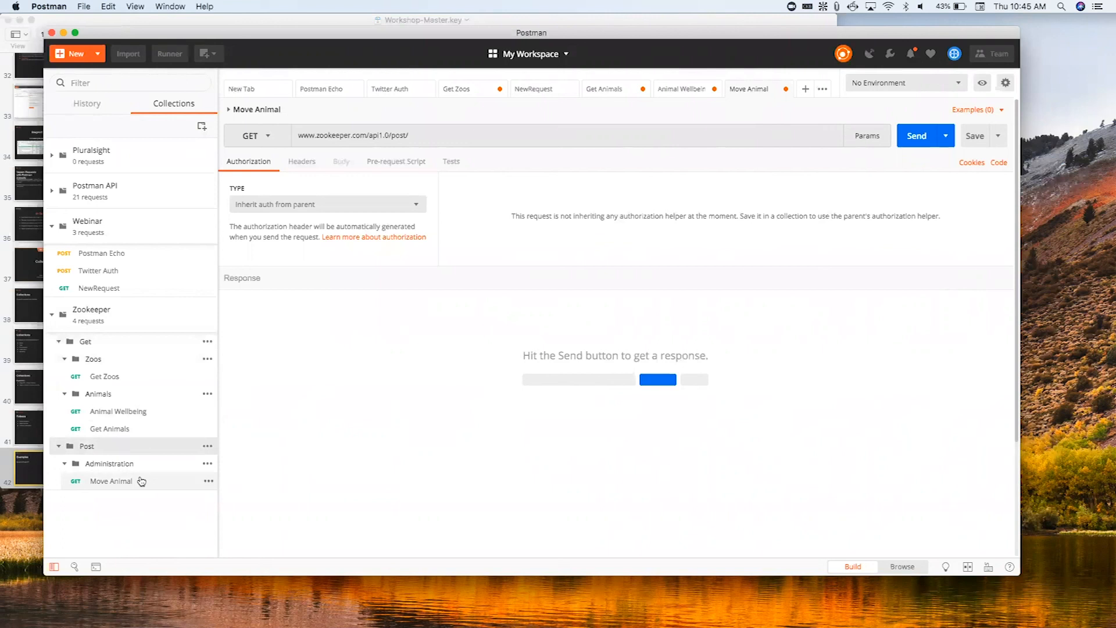
click(141, 481)
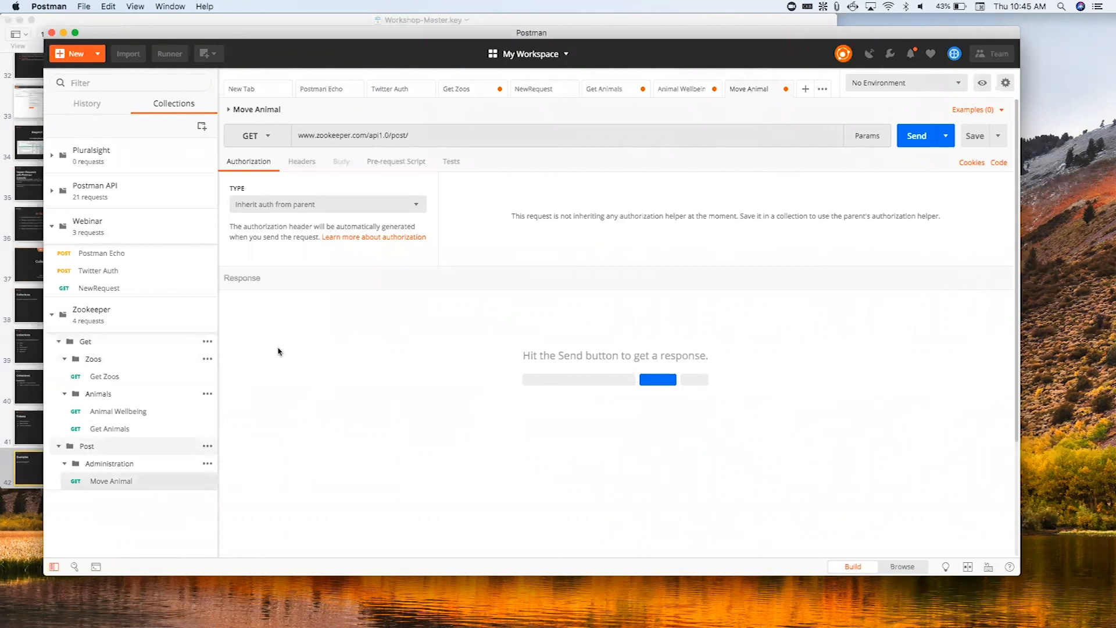
click(438, 140)
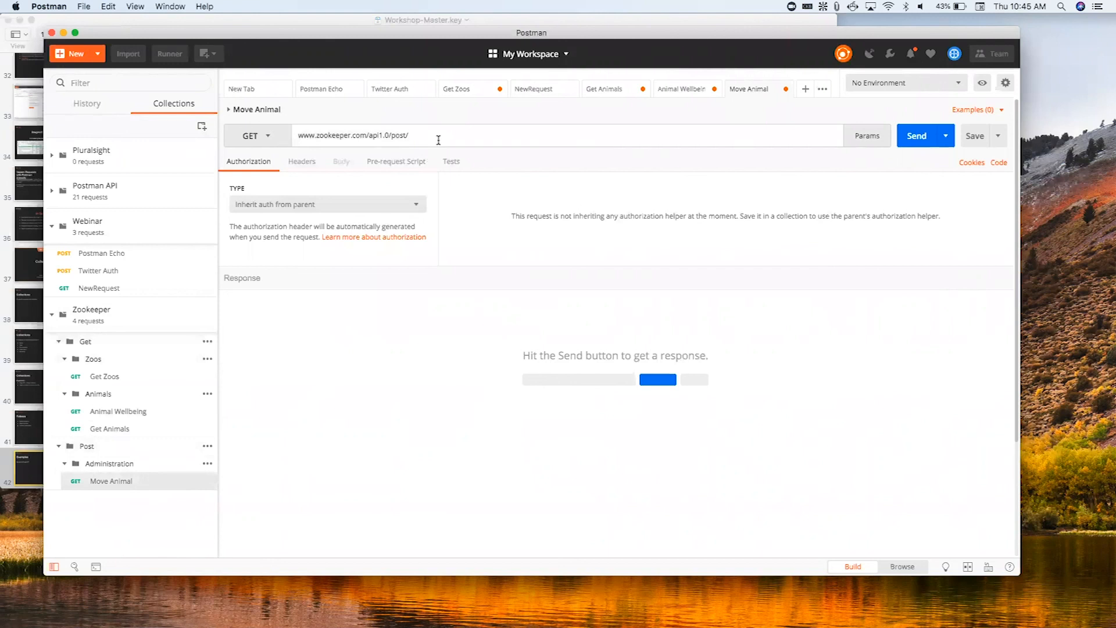
text(animals/move)
- Add the query parameter keys originzoo, targetzoo and animal to the Move Animal request
click(867, 136)
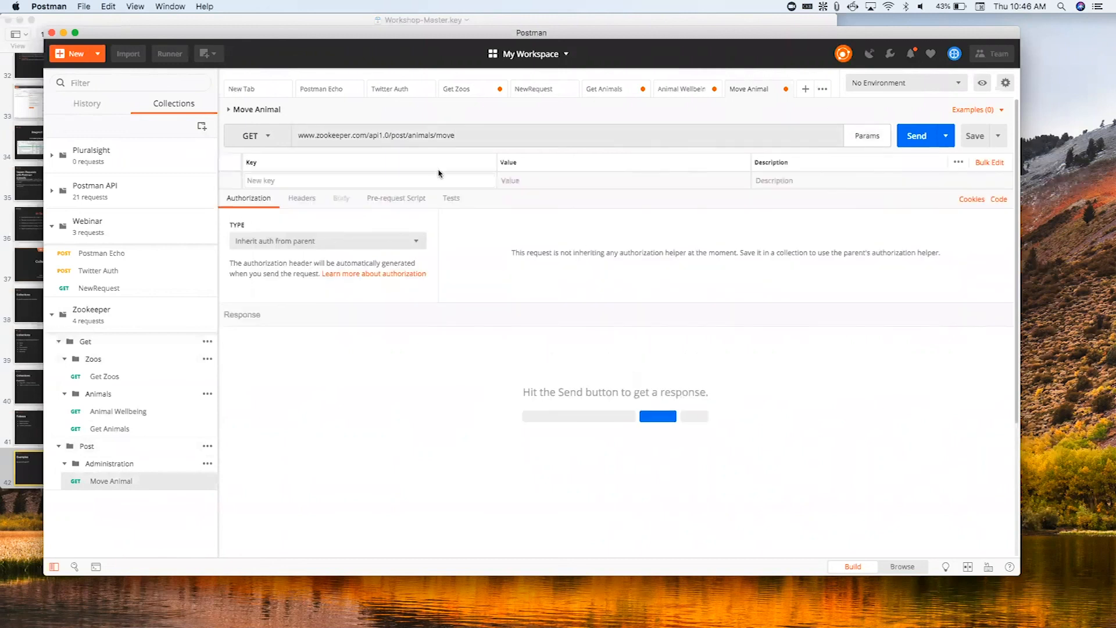
text(zoo)
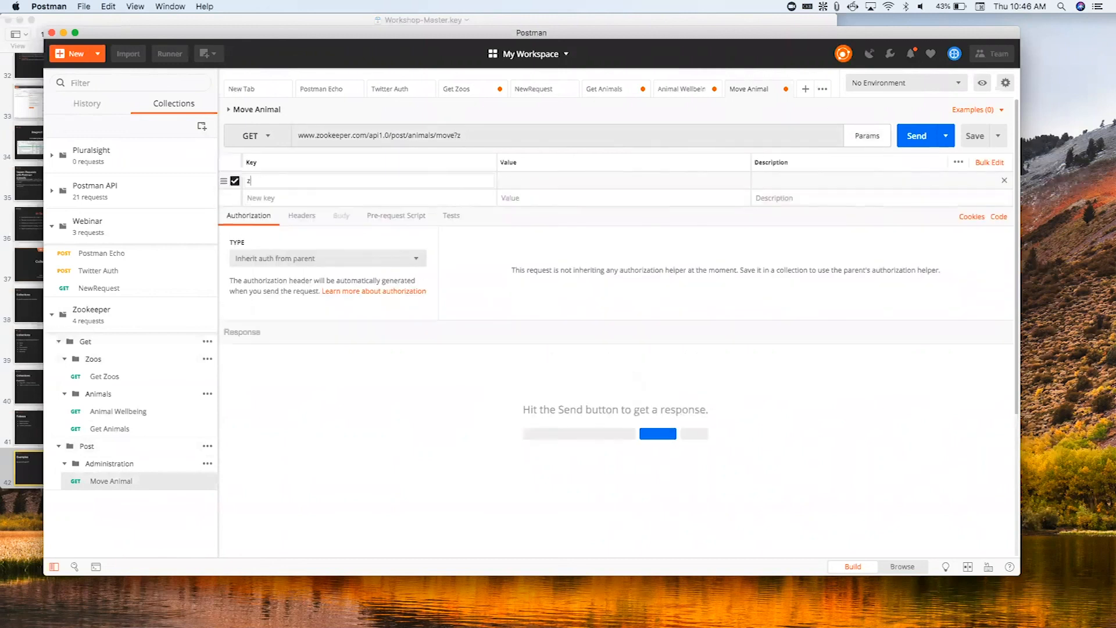
key(BackSpace)
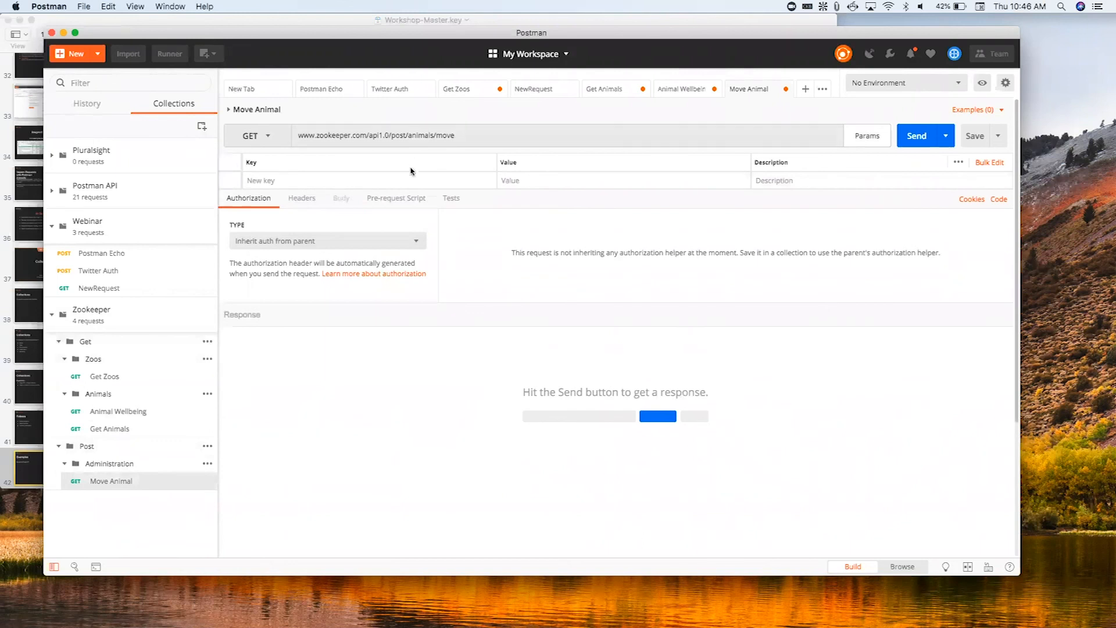
click(410, 185)
text(ori)
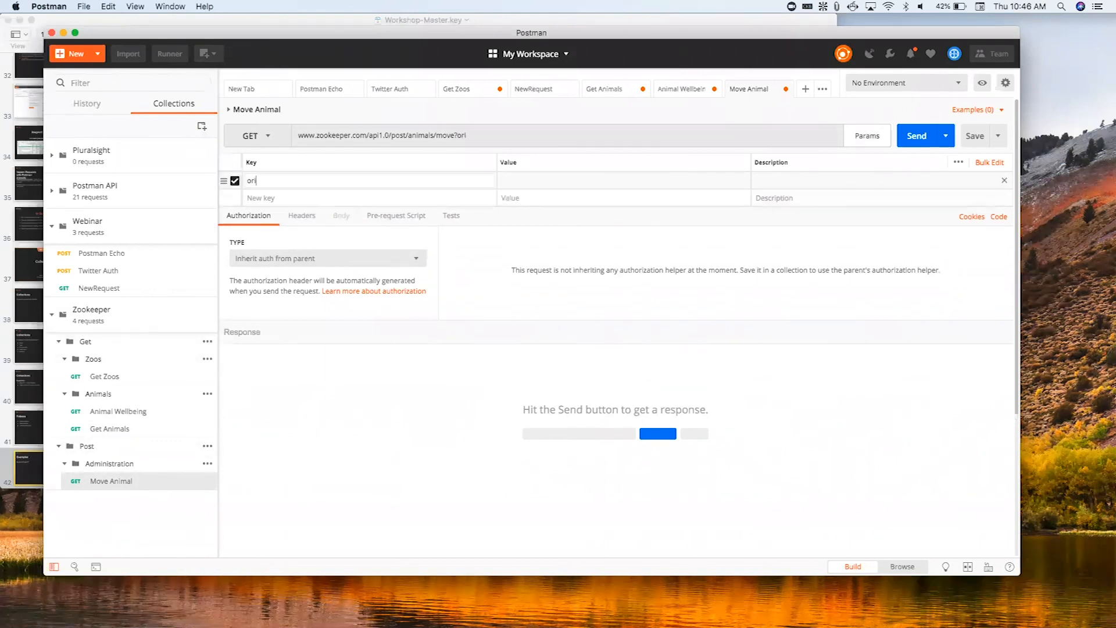
text(ginazoo)
click(410, 197)
text(targetzoo)
click(391, 214)
text(animal)
- Set the Move Animal parameter values to Lisbon for originzoo, Madrid for targetzoo and Polar Madrid for animal
click(593, 179)
text(Lisbon)
click(613, 201)
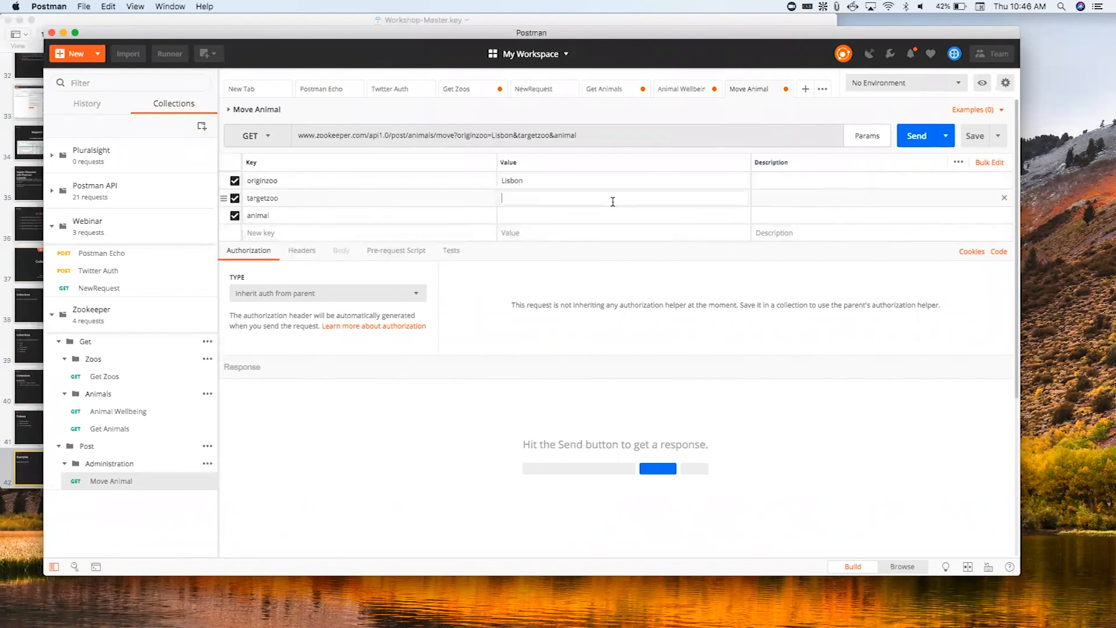
text(Madrib)
key(BackSpace)
text(d)
click(623, 214)
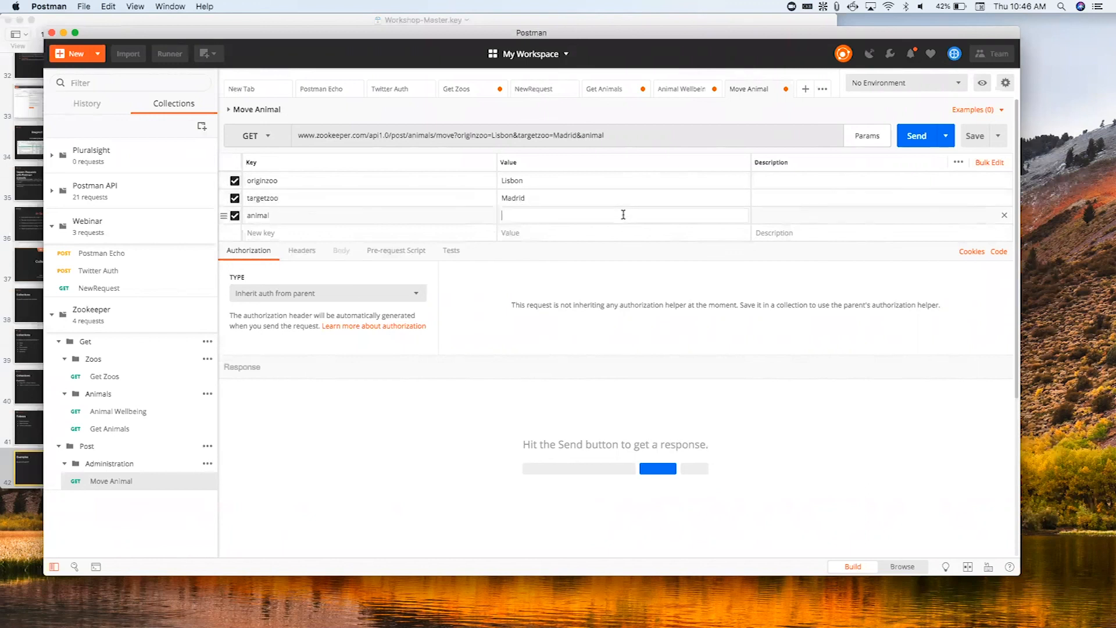
text(Polar Madrid)
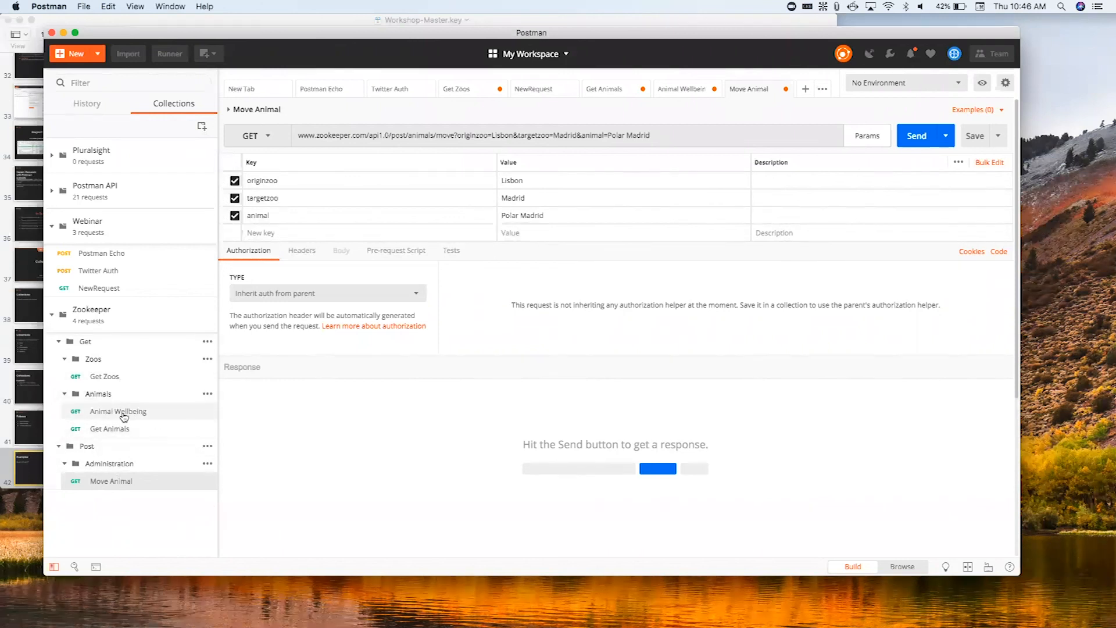
- Change the Move Animal request's method to POST and save it, then correct the animal value to Polar Bear
click(267, 137)
click(258, 175)
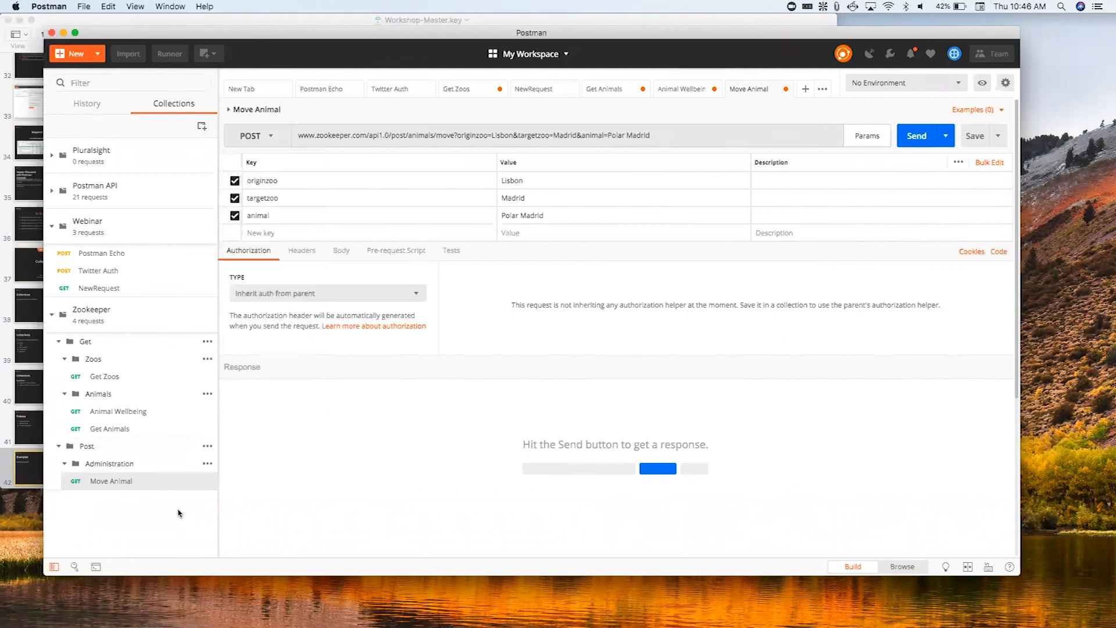
click(974, 138)
double_click(529, 216)
text(Bear)
- Switch to the Workshop-Master deck in Keynote, present it briefly through the Inspect Requests slide, and exit the slideshow
click(7, 106)
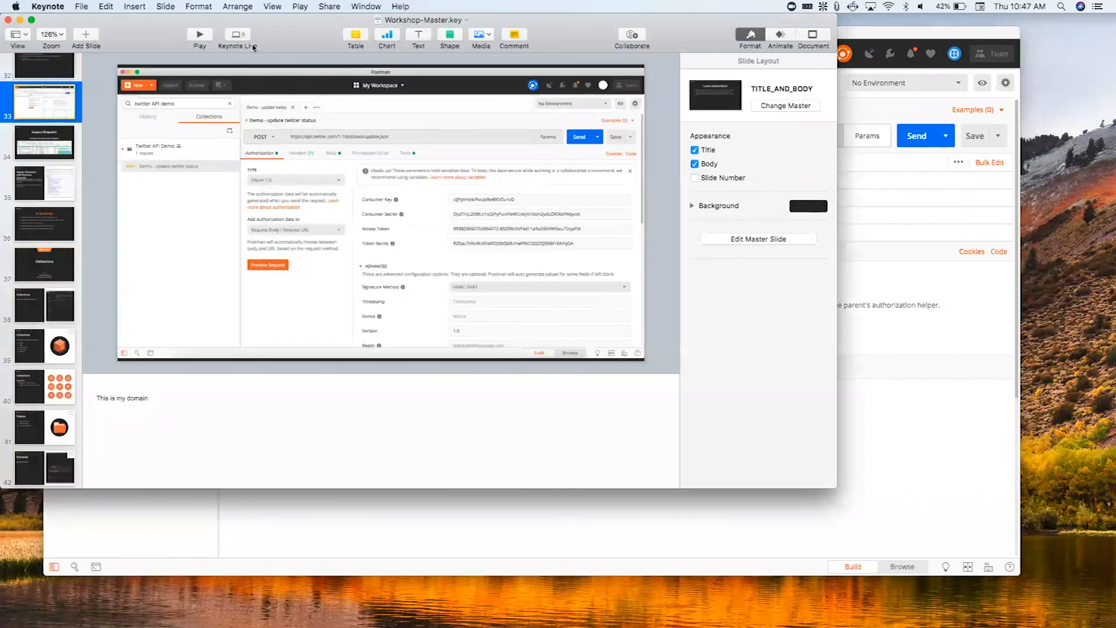
click(199, 37)
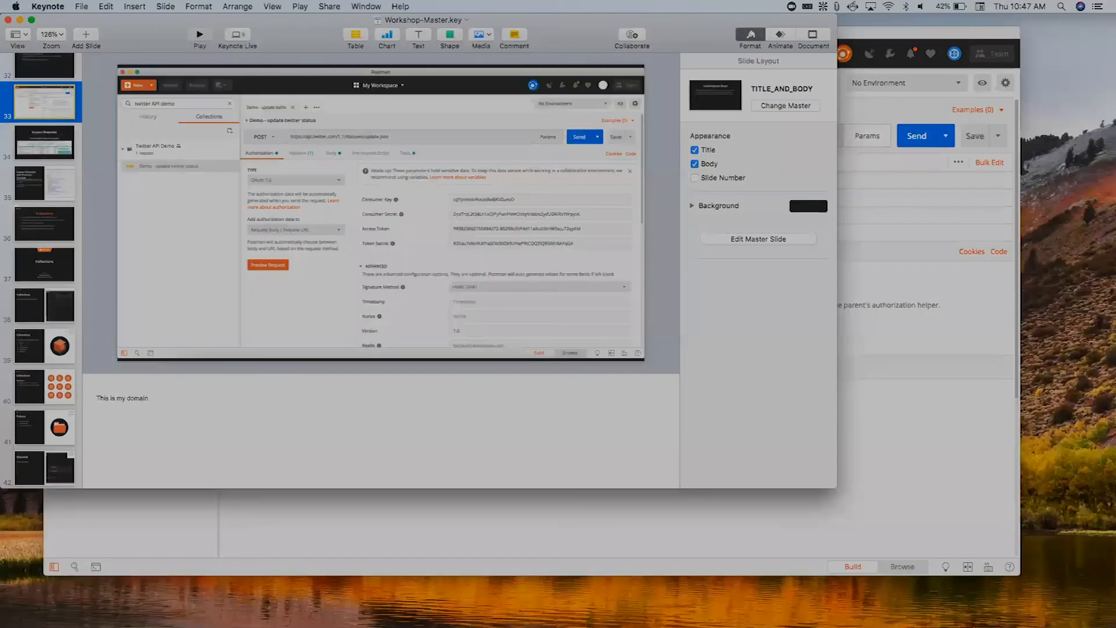
key(Right)
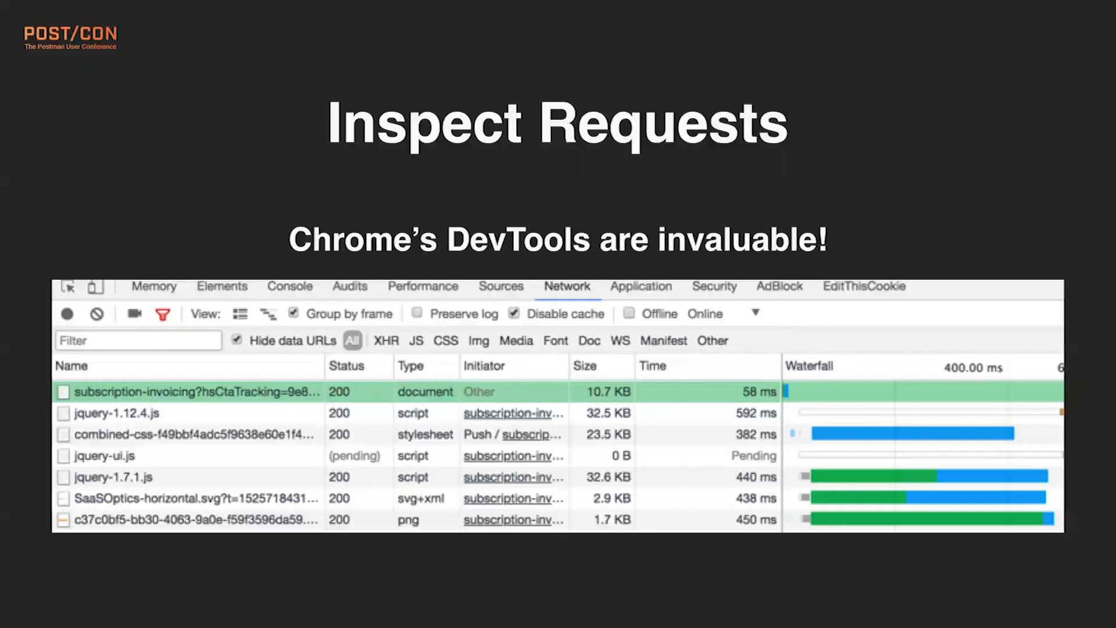
key(Left)
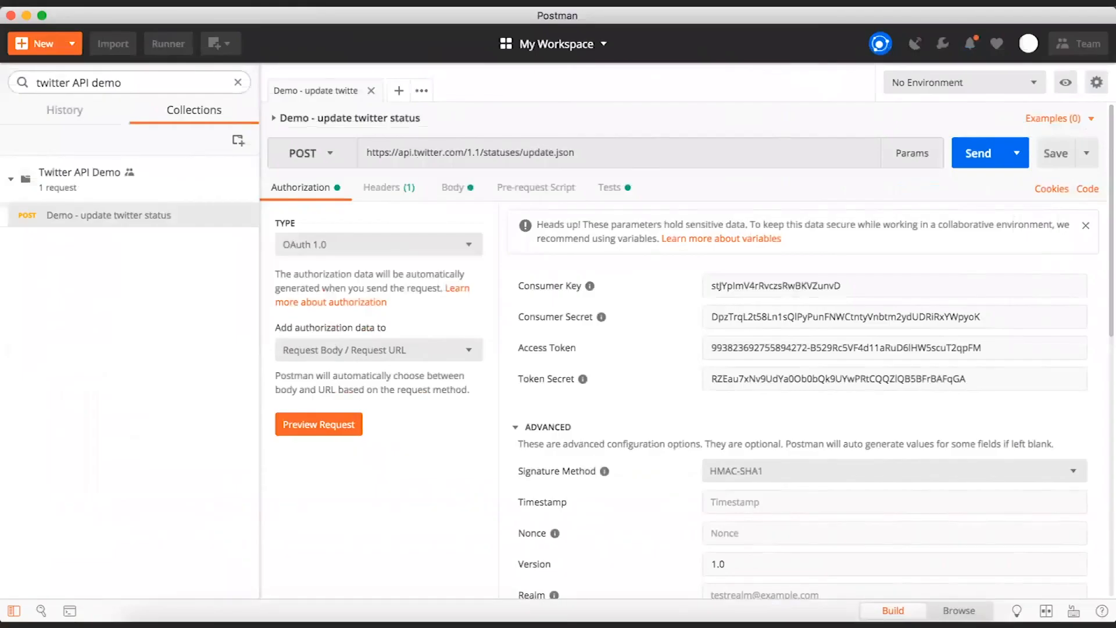
key(Right)
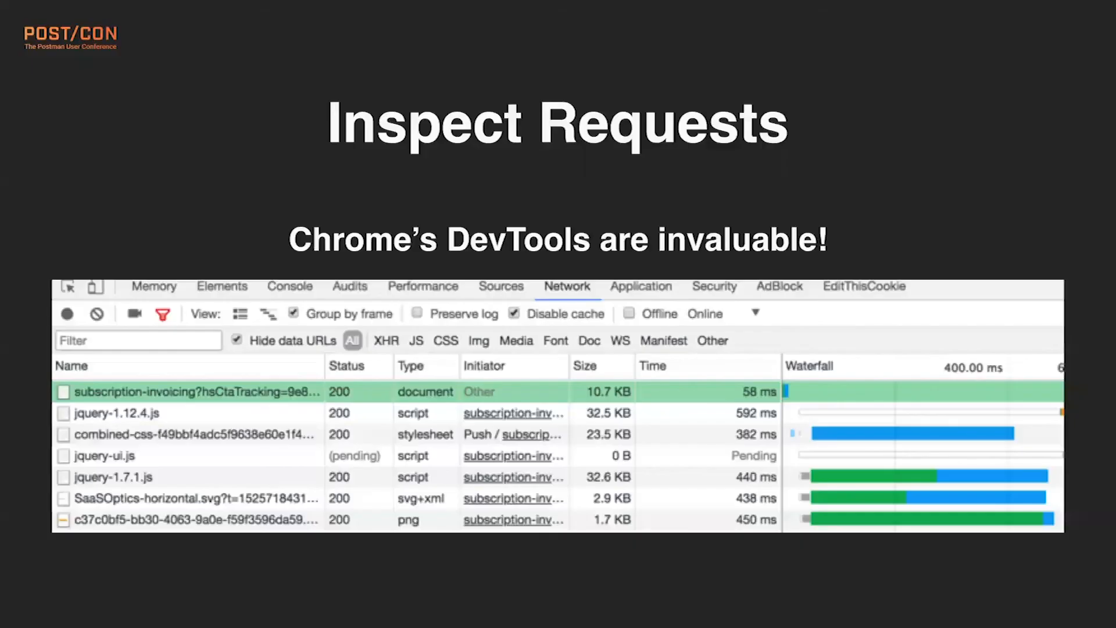
key(Escape)
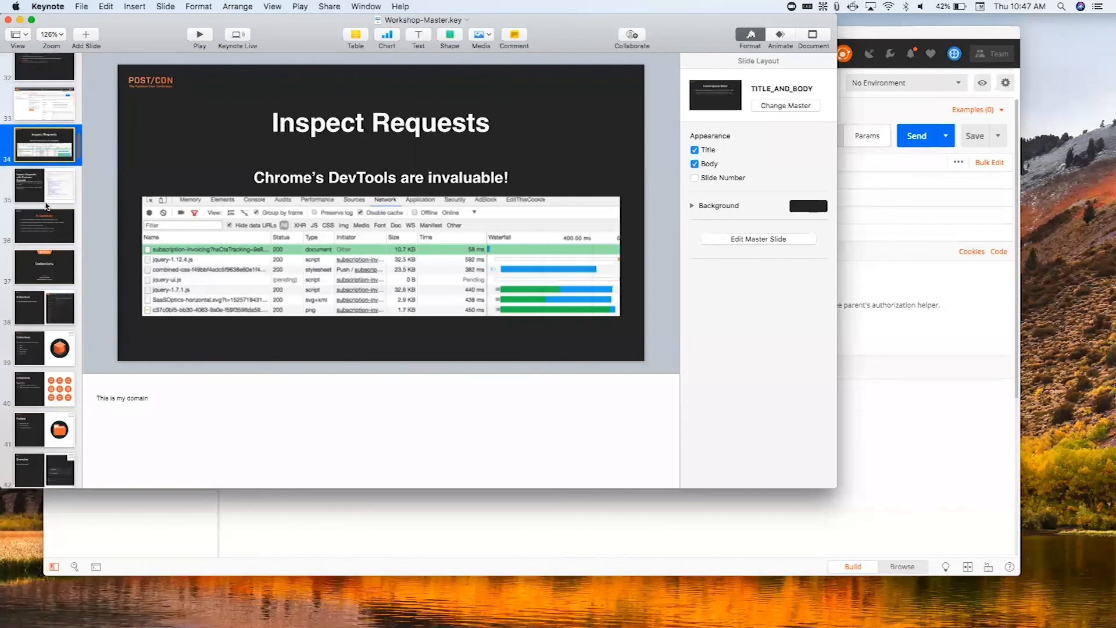
- Look through the slide deck for the Collections organization slide
scroll(46, 206, up, 4)
click(46, 206)
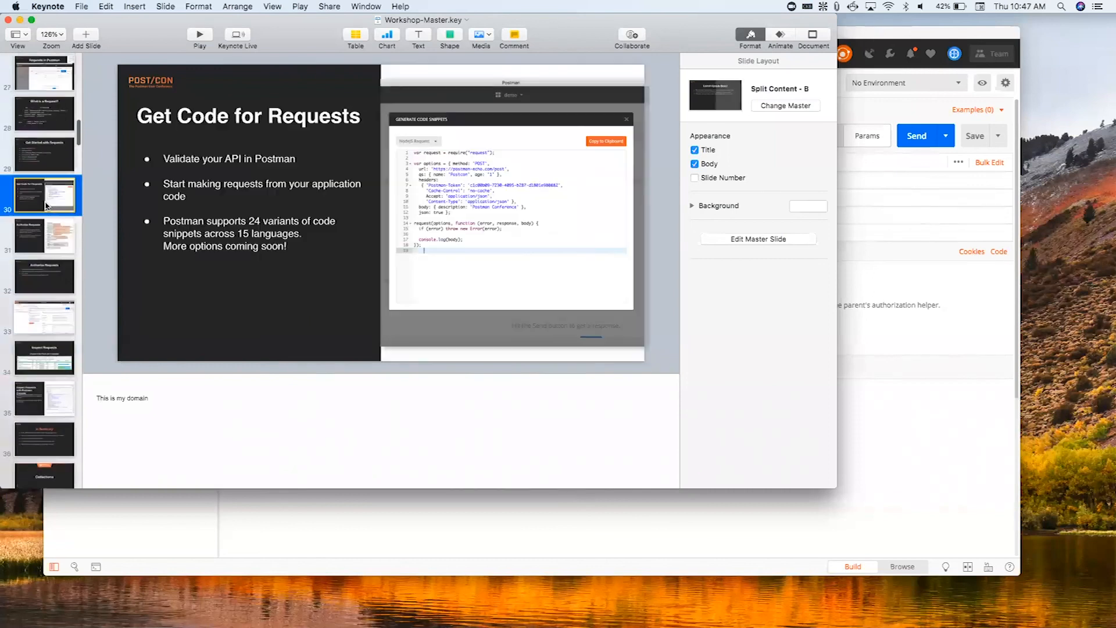
scroll(45, 206, up, 10)
click(46, 206)
scroll(47, 205, down, 10)
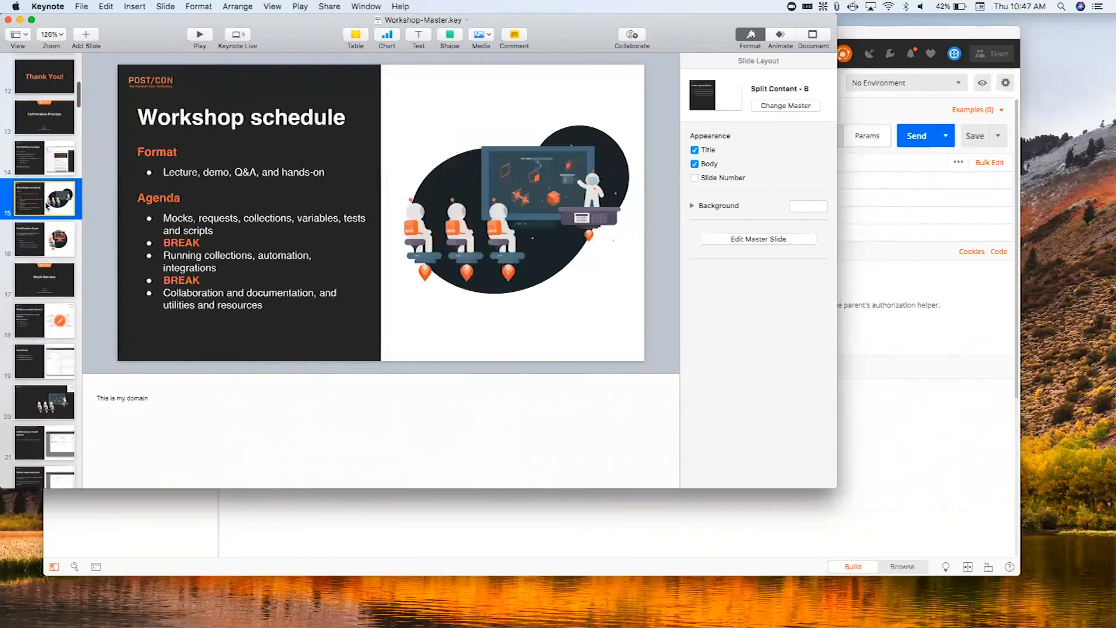
click(45, 204)
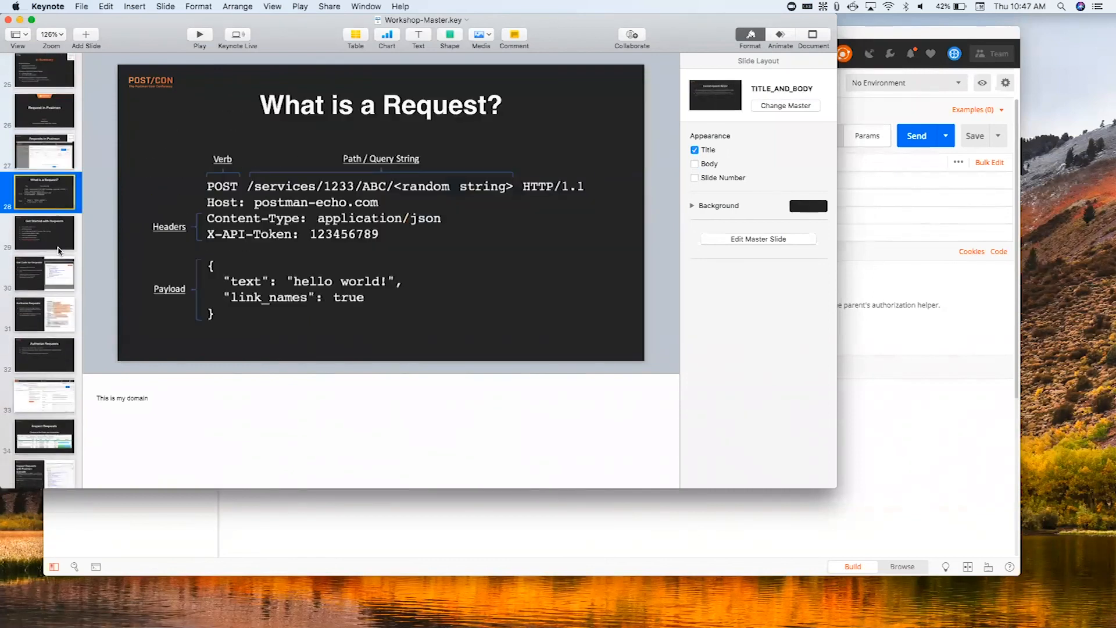
scroll(58, 250, down, 10)
scroll(58, 250, up, 3)
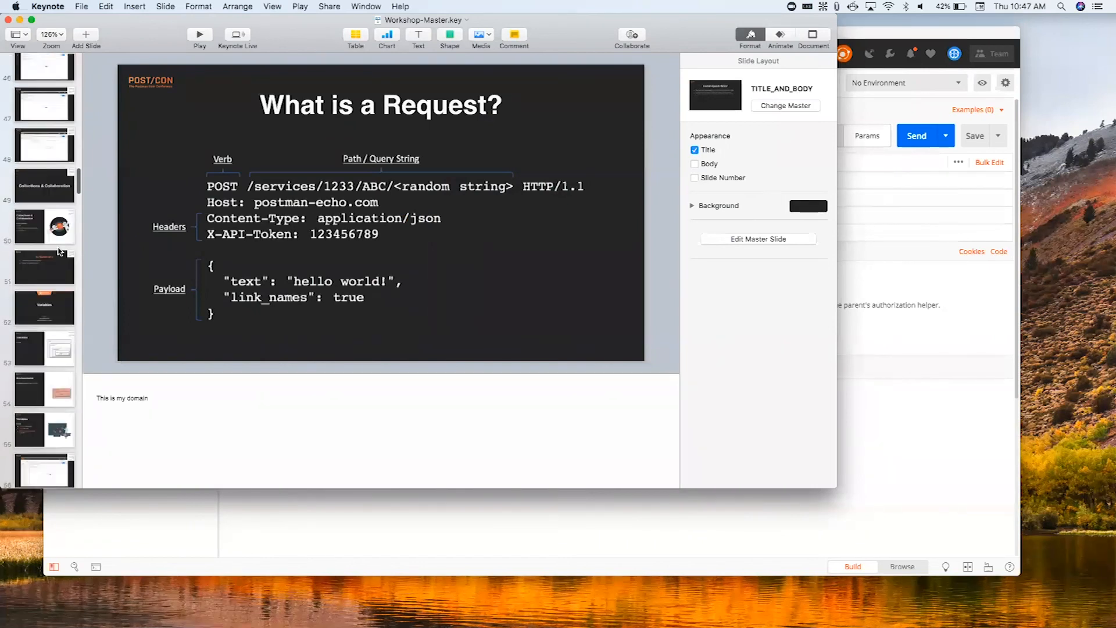
click(48, 197)
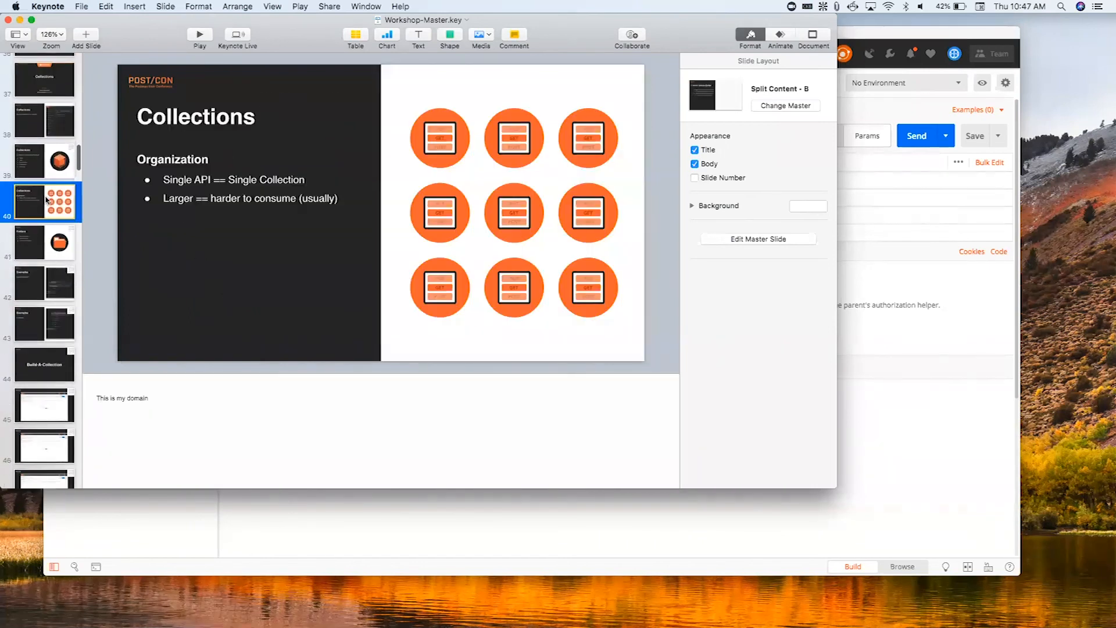
- Compare the Blueprints/Single API and Operational Examples slides
click(54, 287)
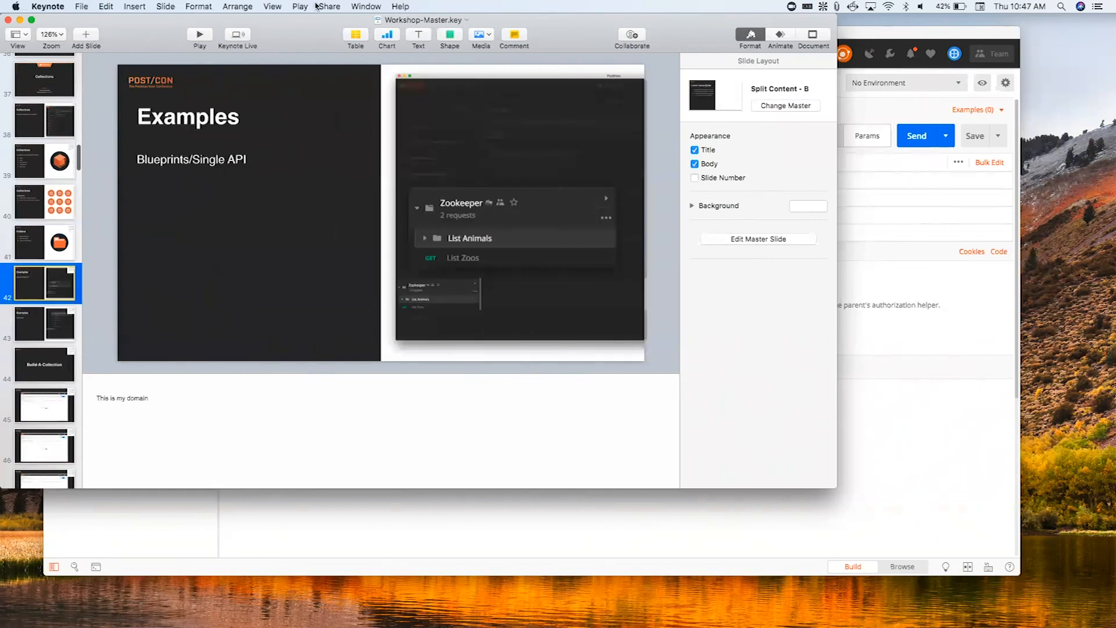
click(39, 329)
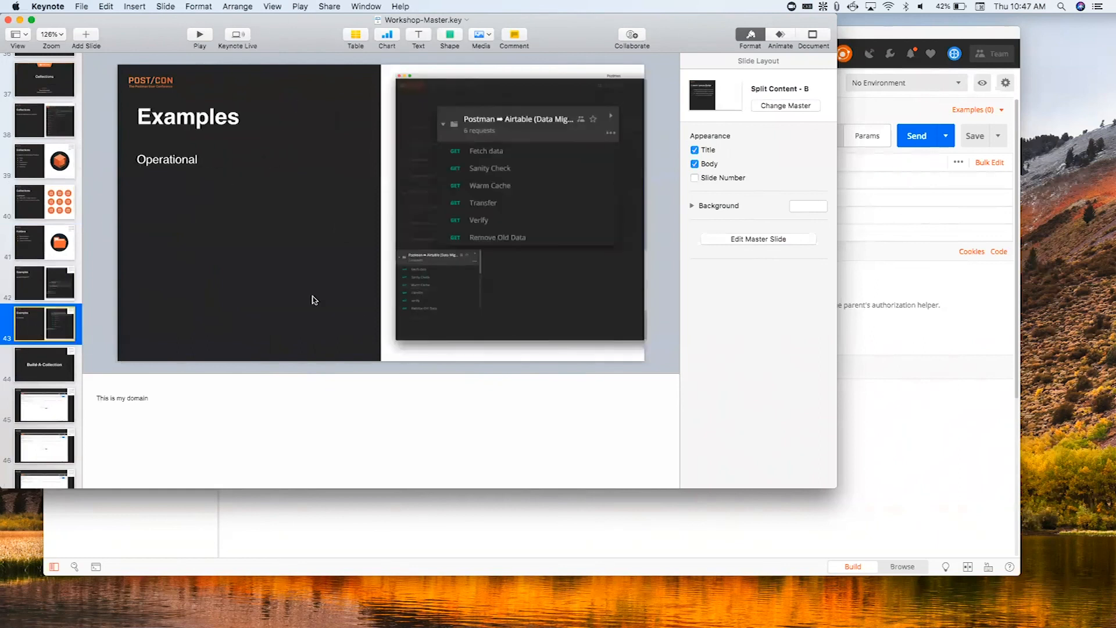
click(55, 298)
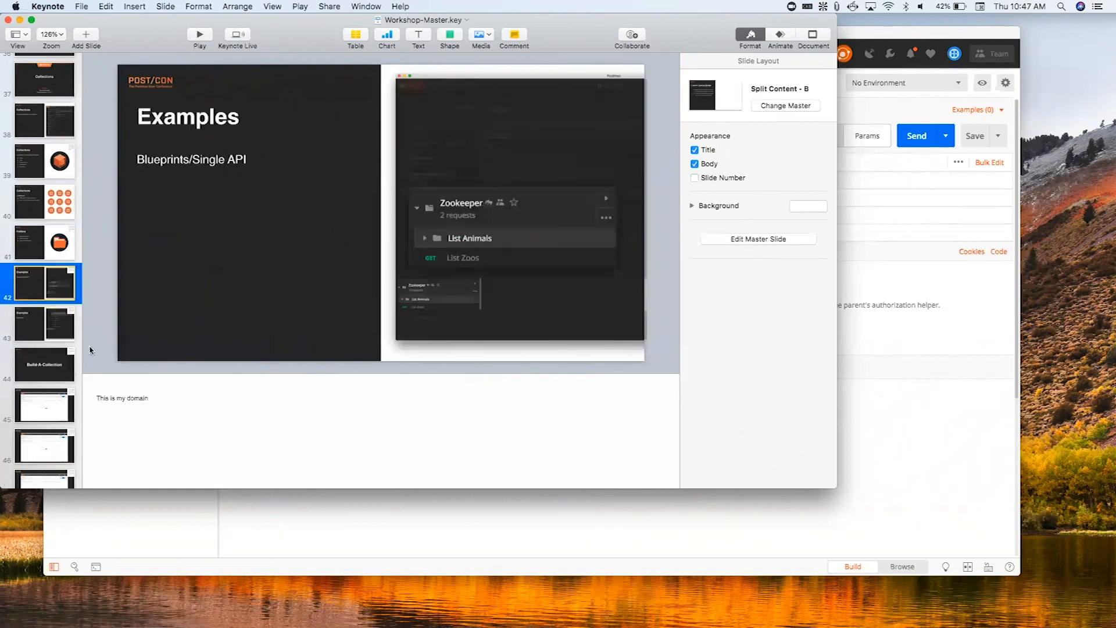
click(66, 322)
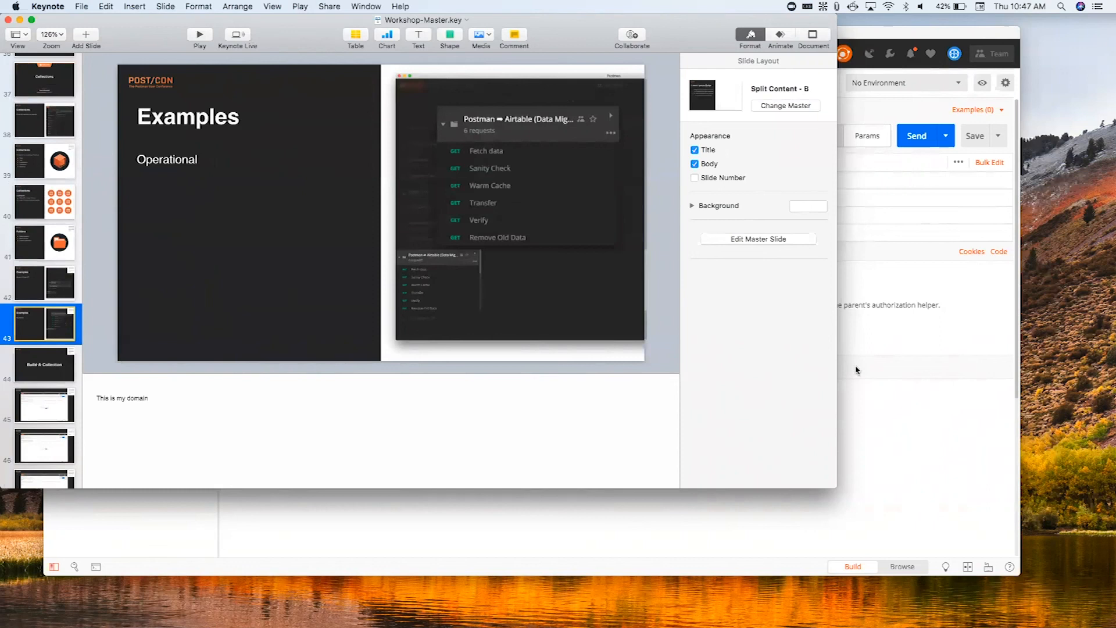
- Switch back to Postman and collapse the Get and Post folders of the Zookeeper collection
click(887, 456)
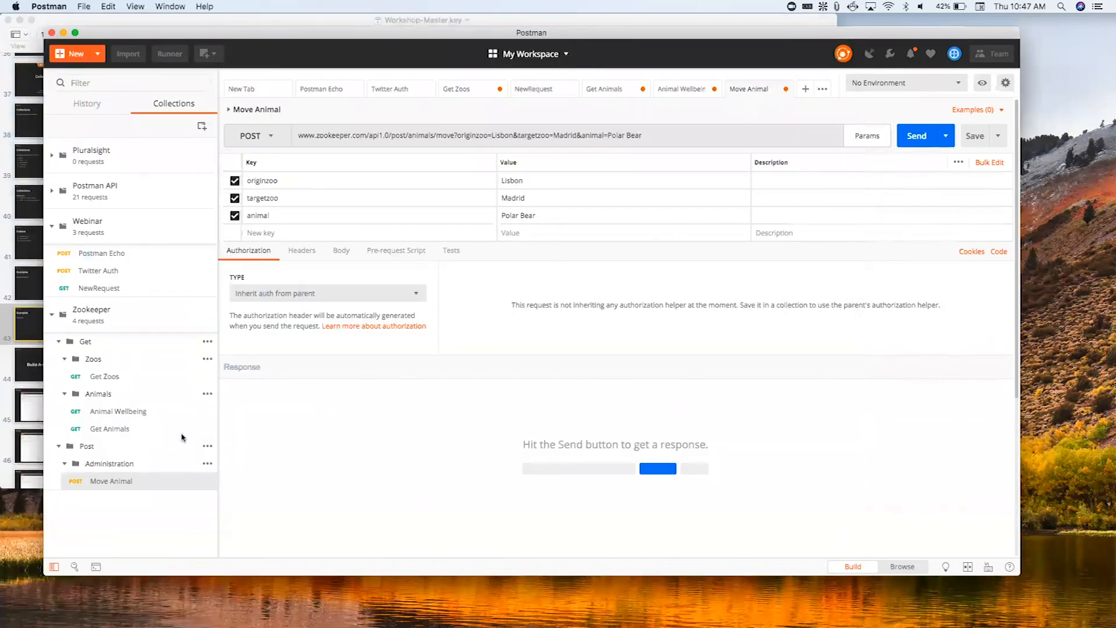
click(59, 341)
click(59, 359)
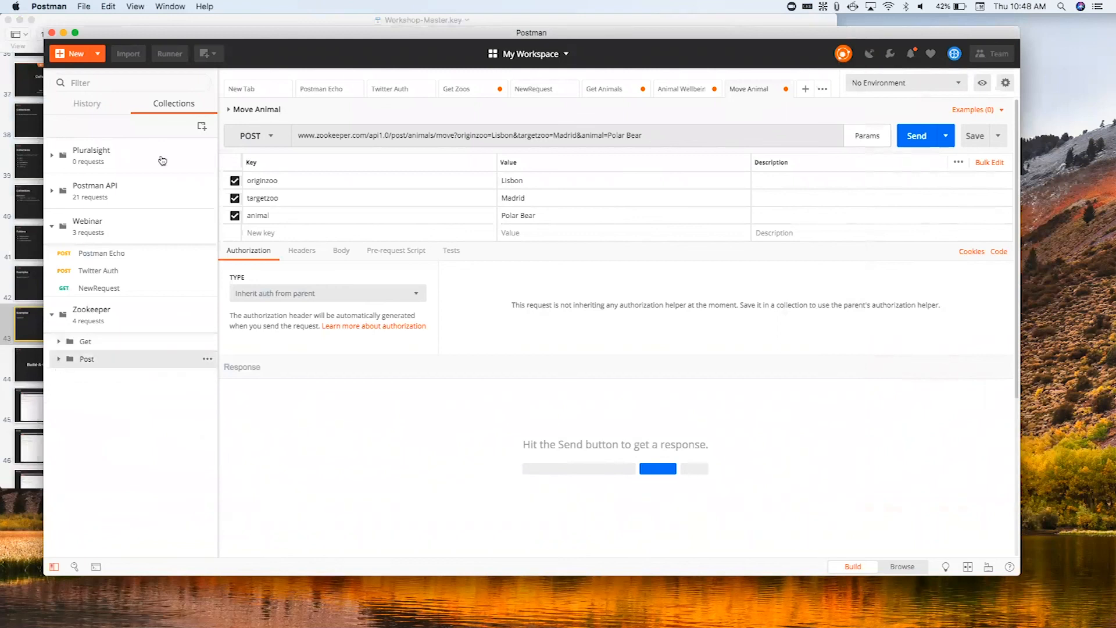
- Switch to the POST/CON team workspace
click(552, 58)
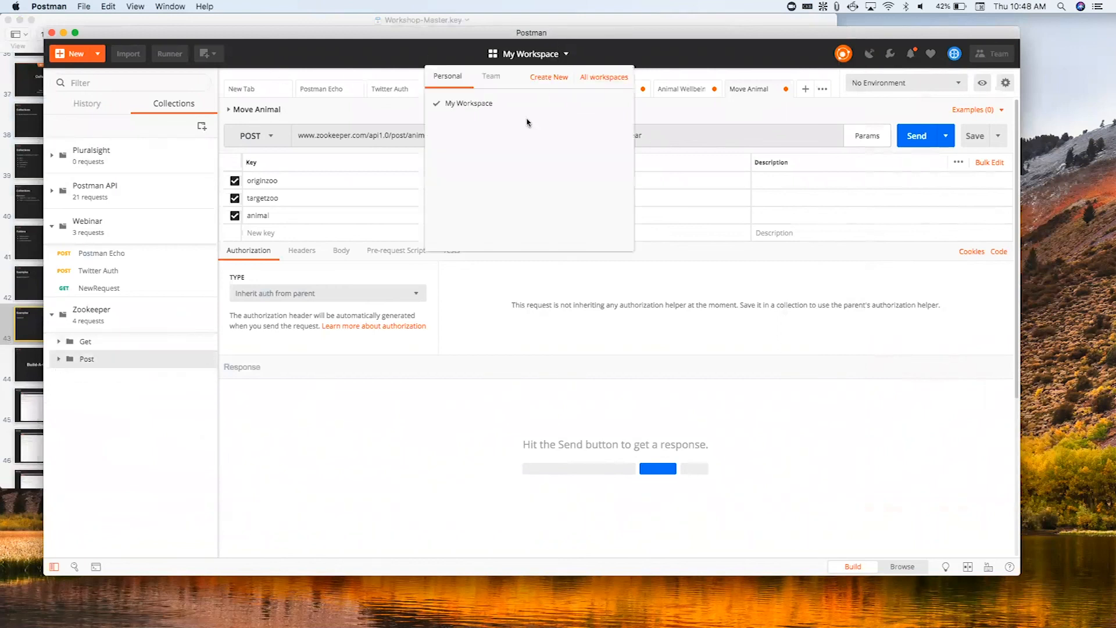
click(498, 79)
click(488, 139)
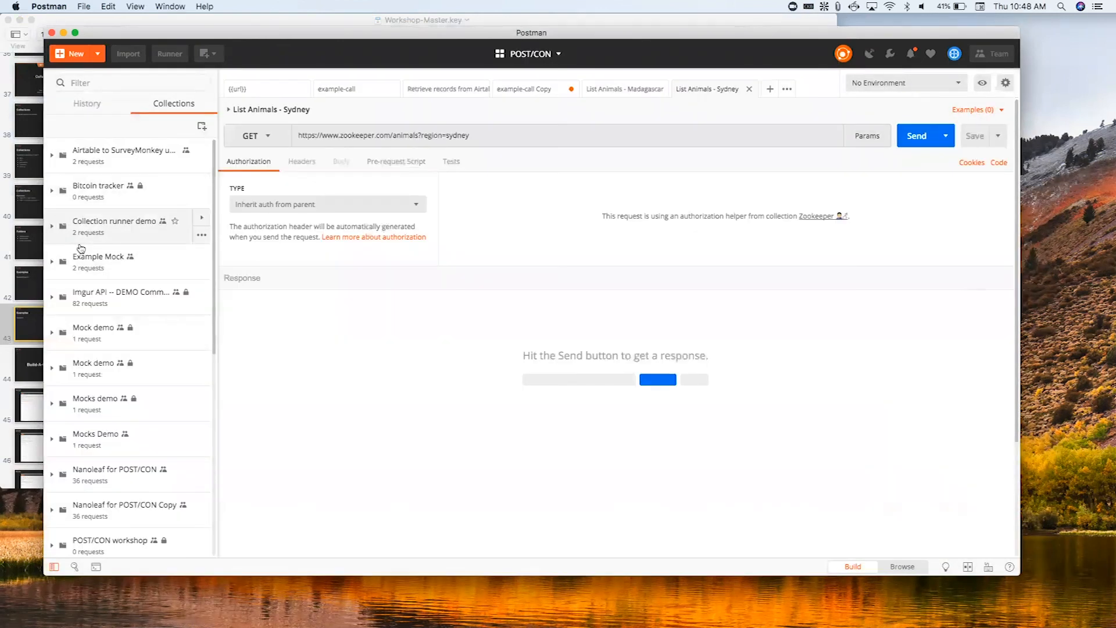
- Expand the Airtable to SurveyMonkey collection and examine the headers and authorization of its Retrieve records from Airtable request
click(58, 167)
click(96, 183)
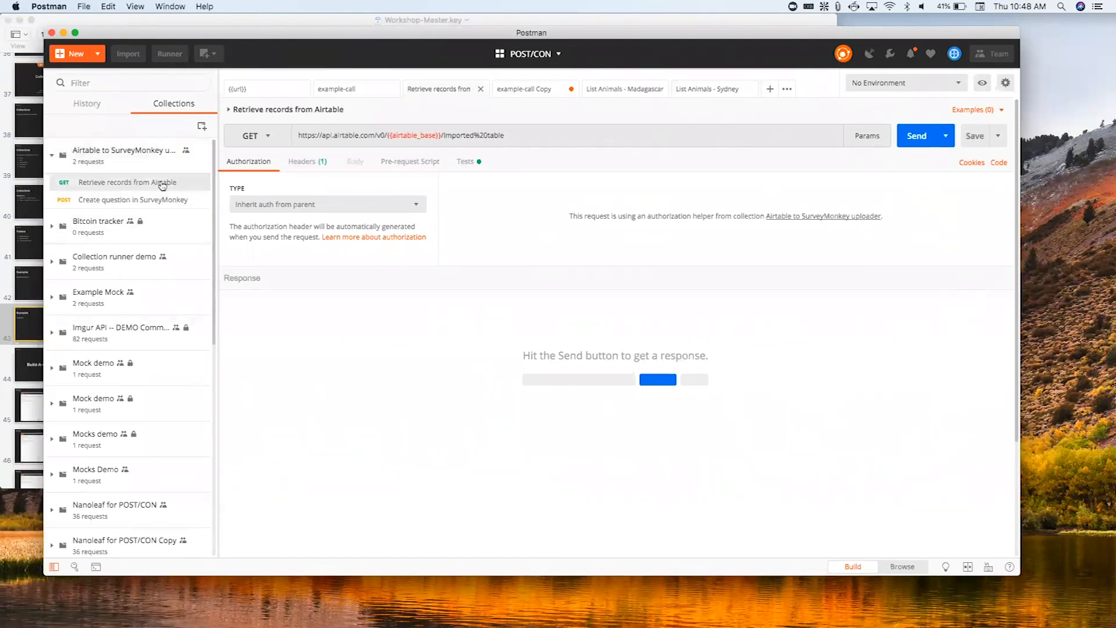
click(322, 166)
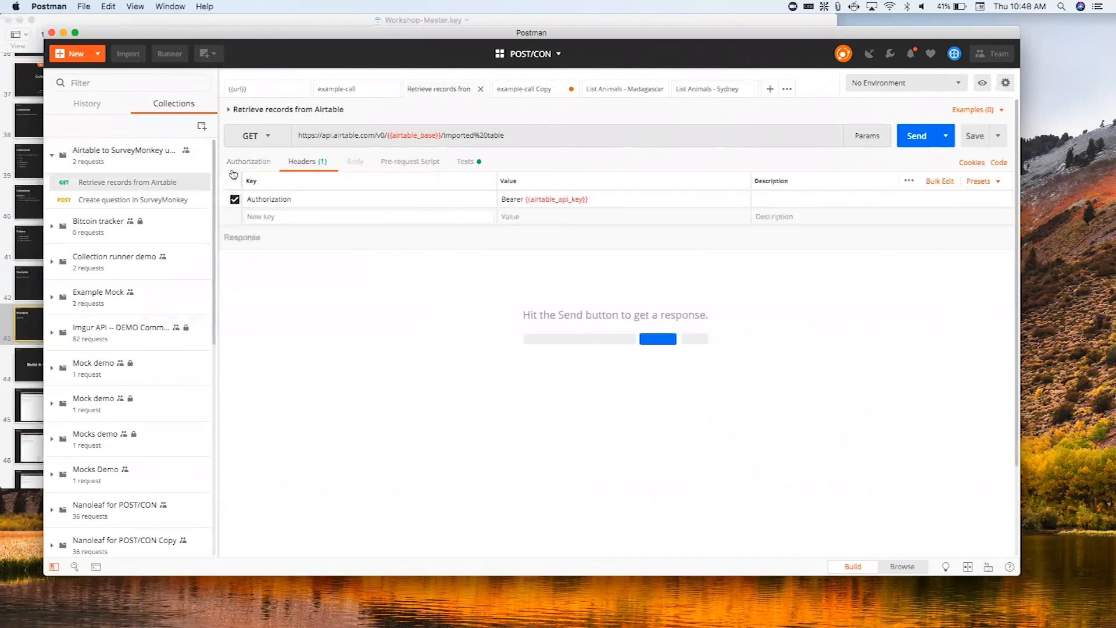
click(273, 166)
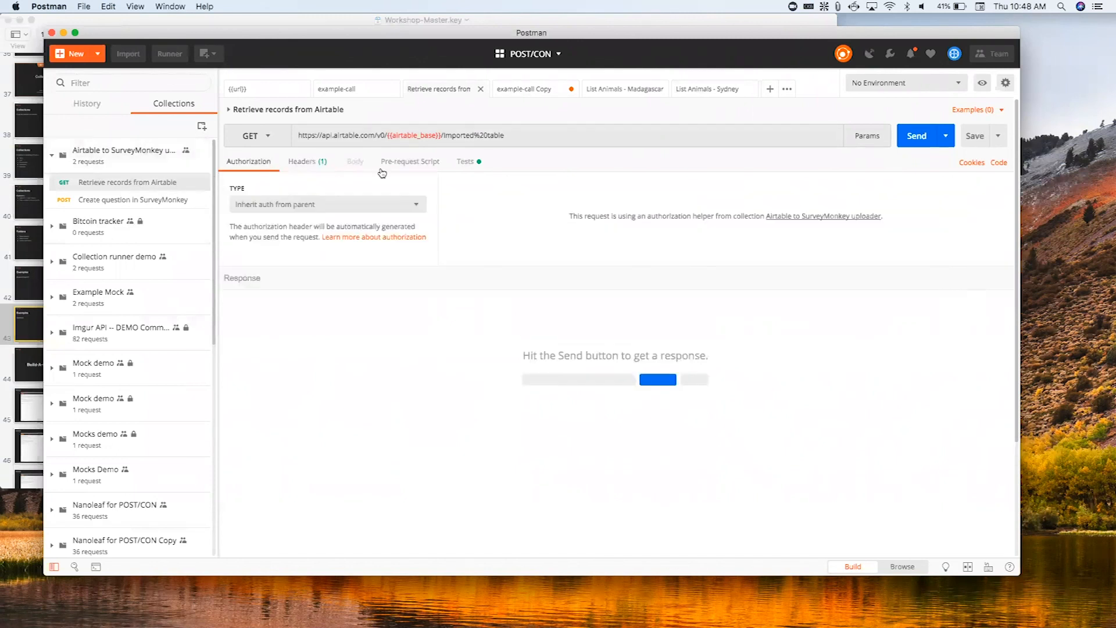
- Compare the Create question in SurveyMonkey request with the Retrieve records from Airtable request
click(136, 197)
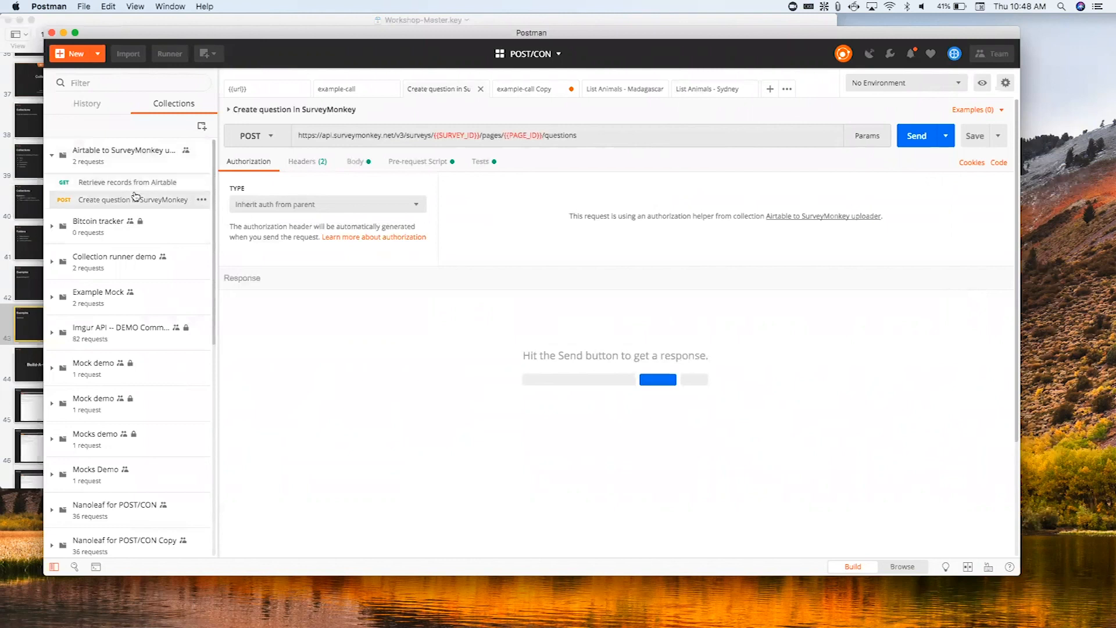
click(140, 183)
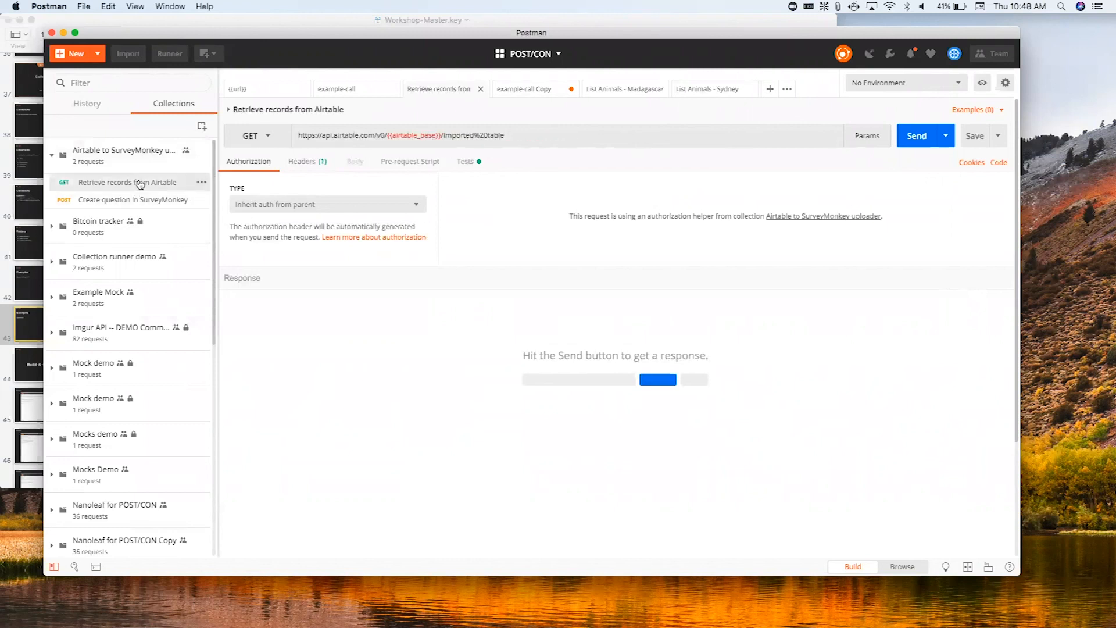
click(162, 201)
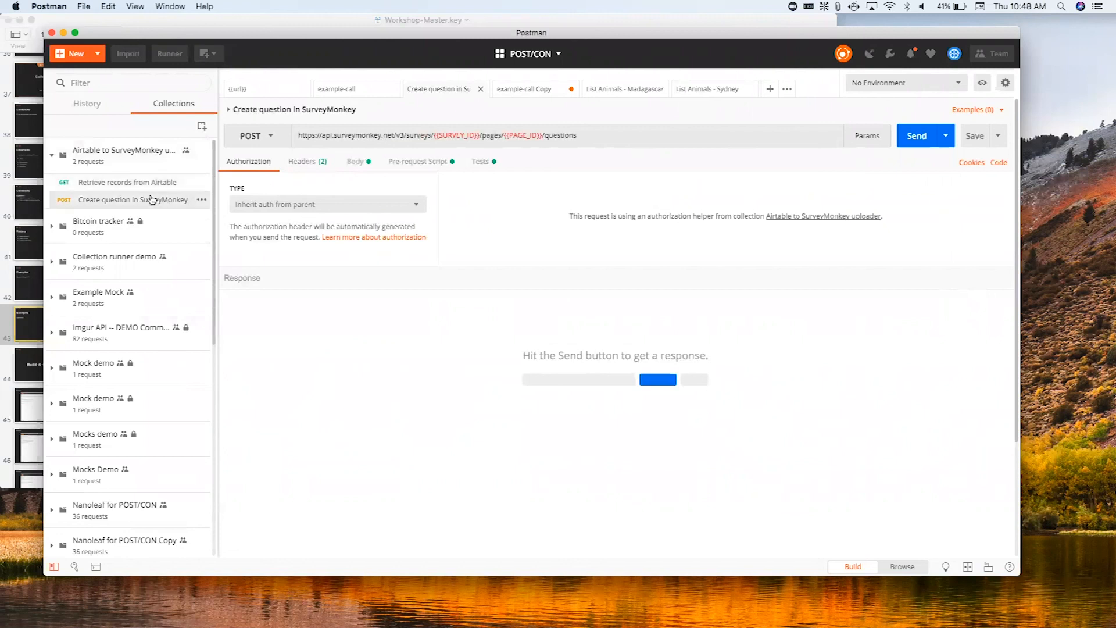
click(145, 183)
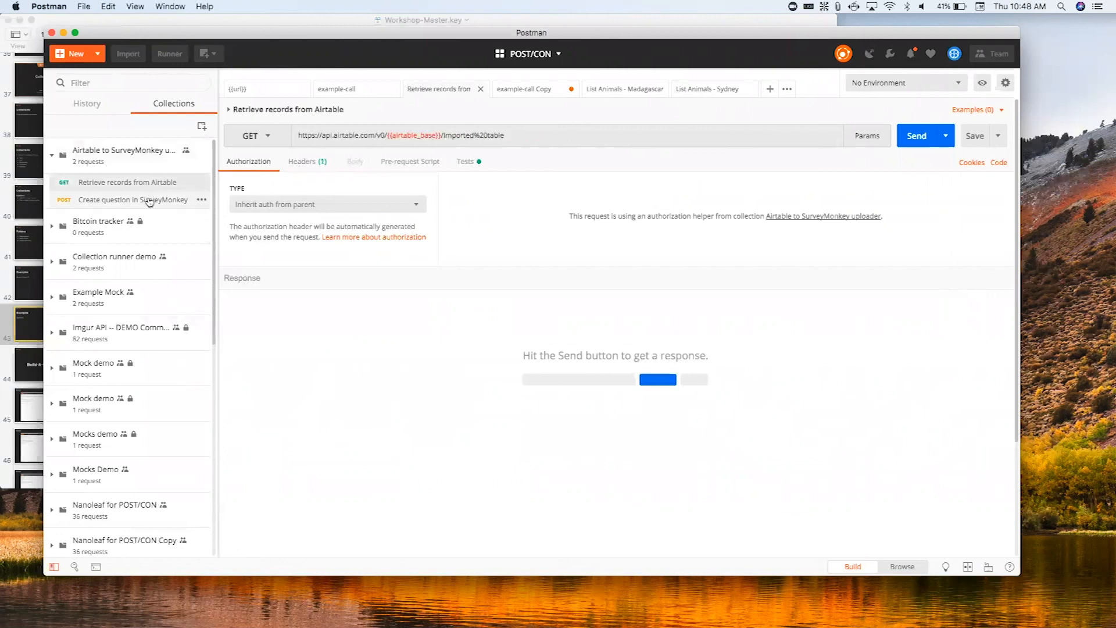
click(150, 201)
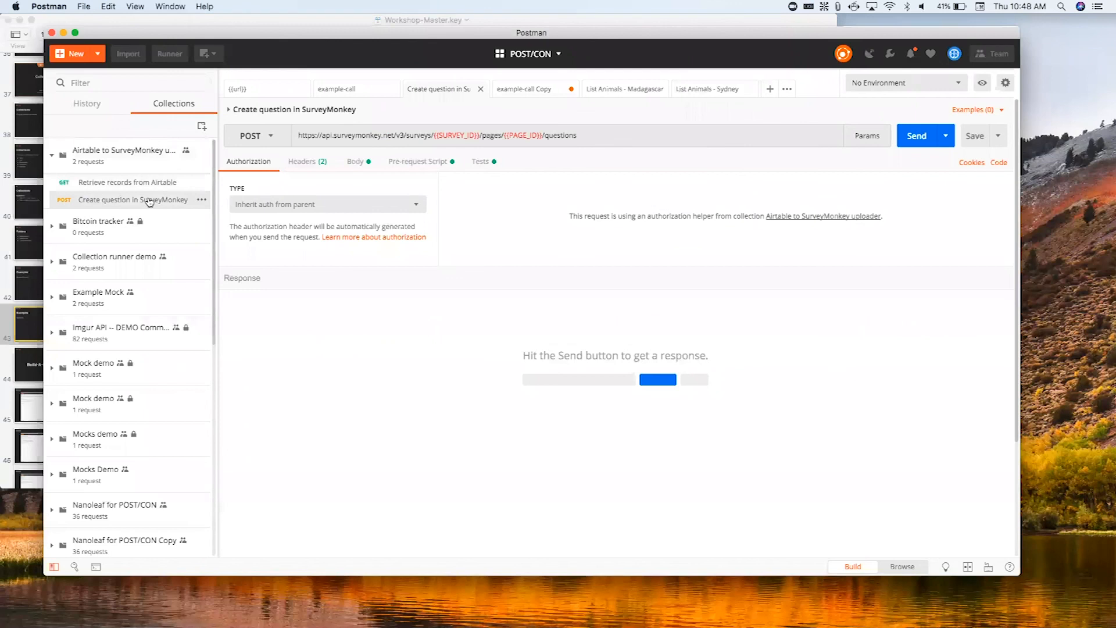
click(155, 184)
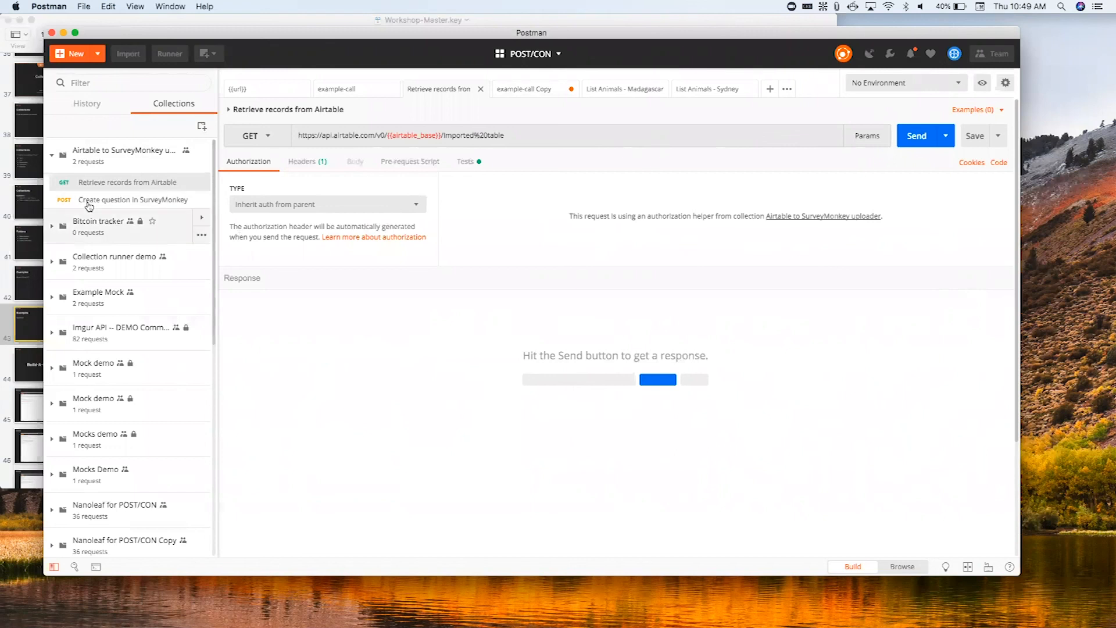
- Switch to Keynote and present the deck from the Operational Examples slide, advancing past it
click(33, 319)
click(198, 34)
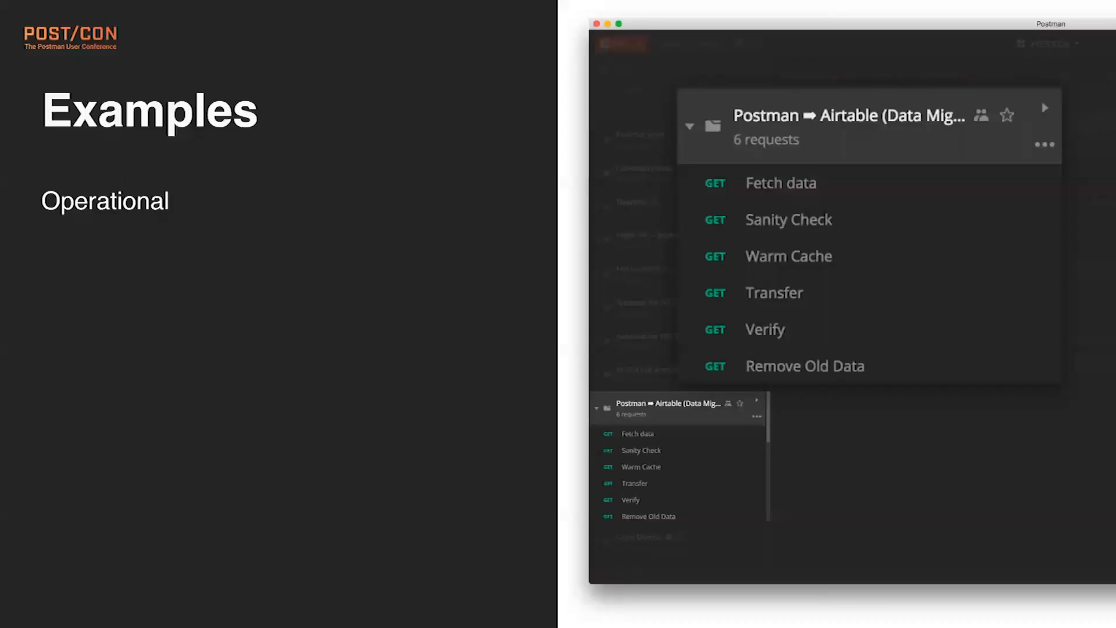
key(Right)
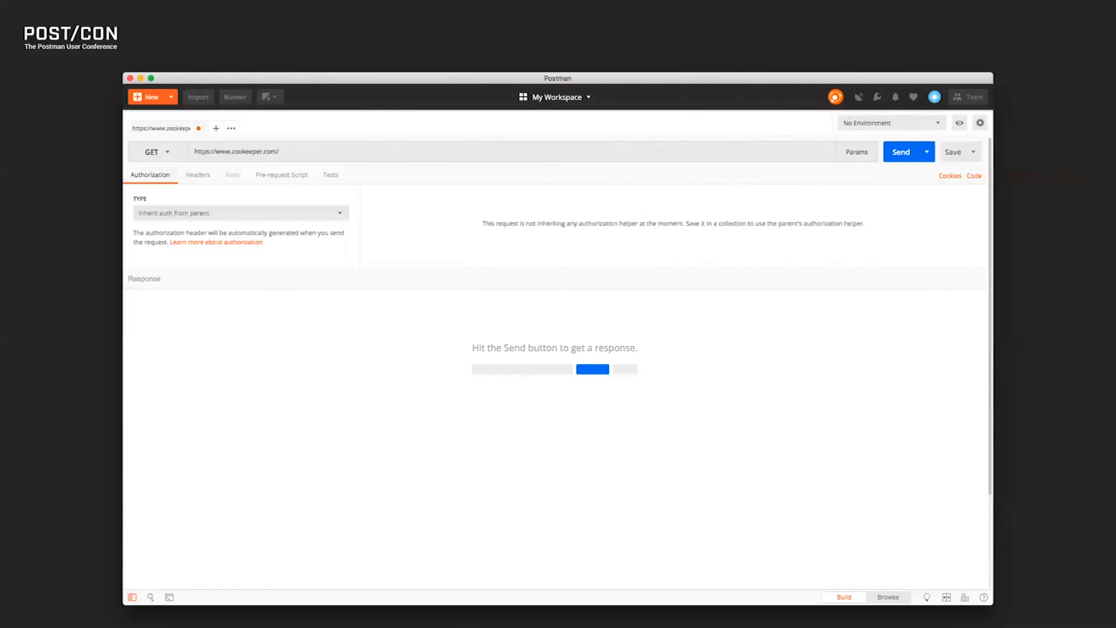
text(animals)
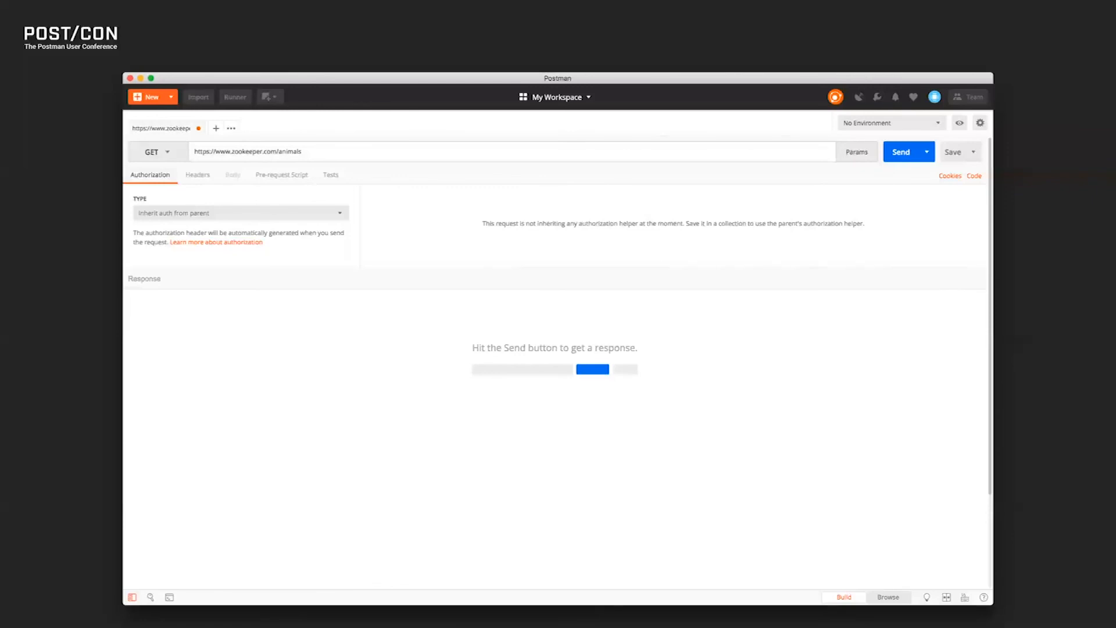
text(?region=svalbard)
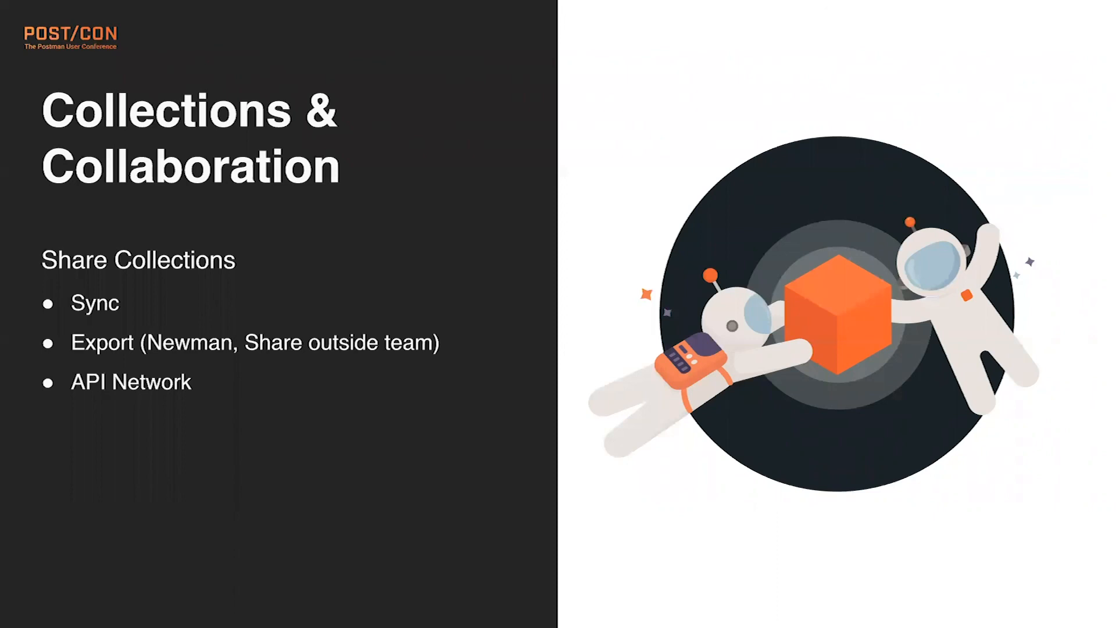
- Leave the slideshow, switch to Chrome with the Postman All Workspaces page, and move its window fully into view
key(Escape)
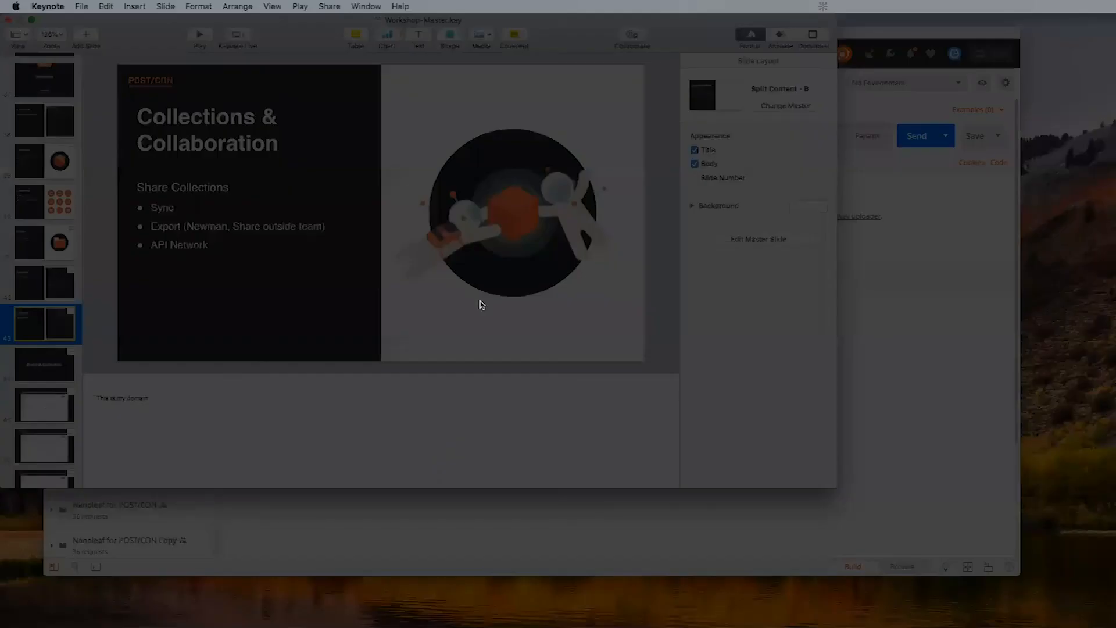
click(493, 514)
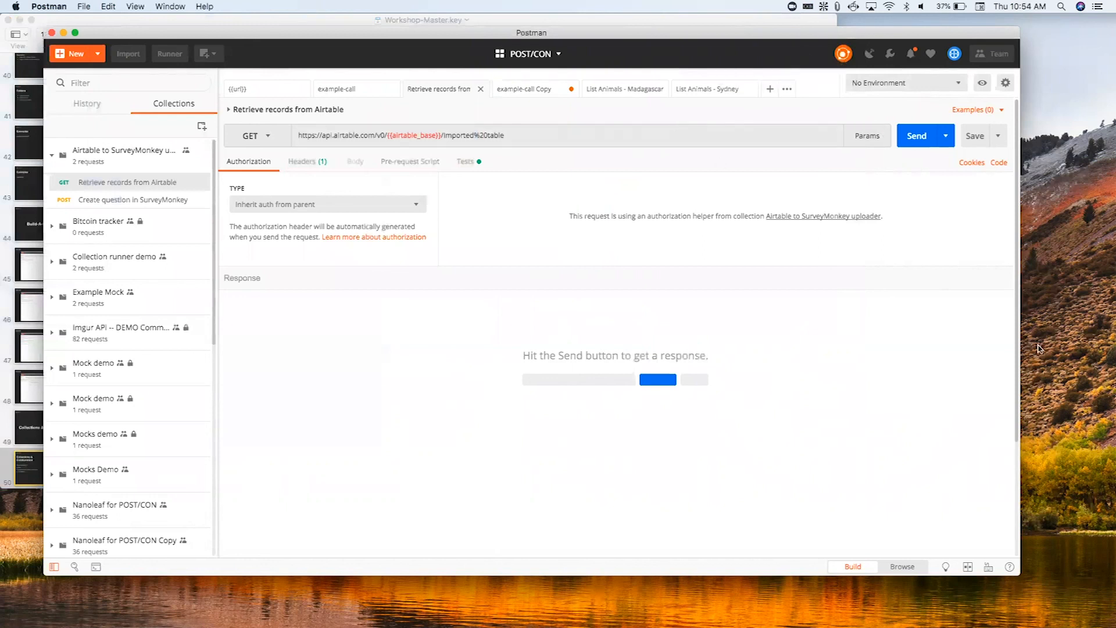
key(super+Tab)
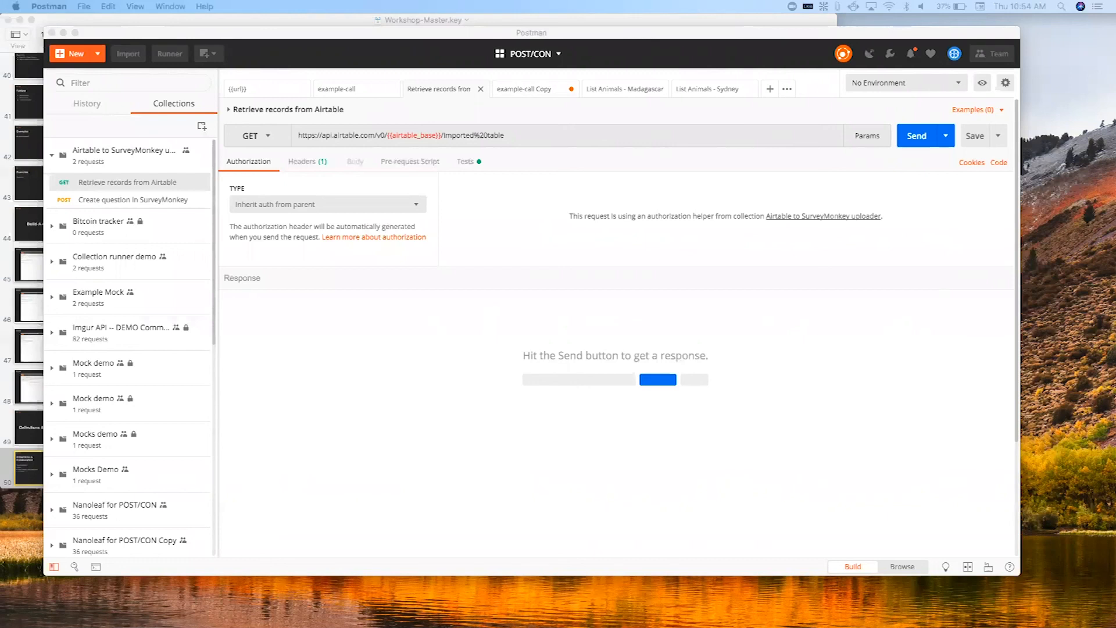
drag(0, 42, 14, 40)
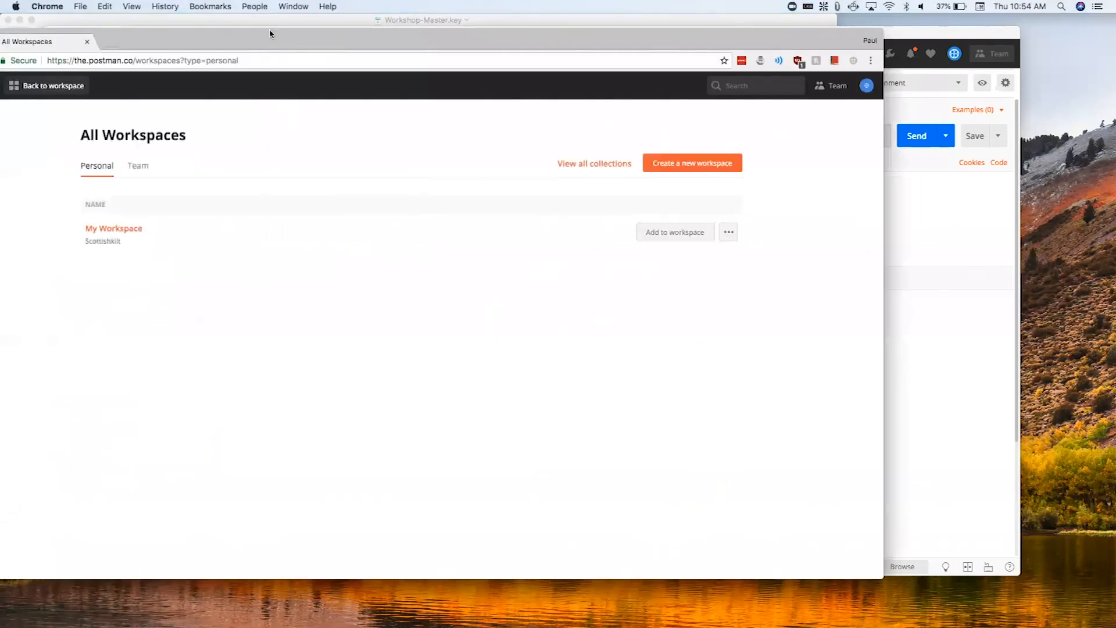
drag(272, 27, 381, 20)
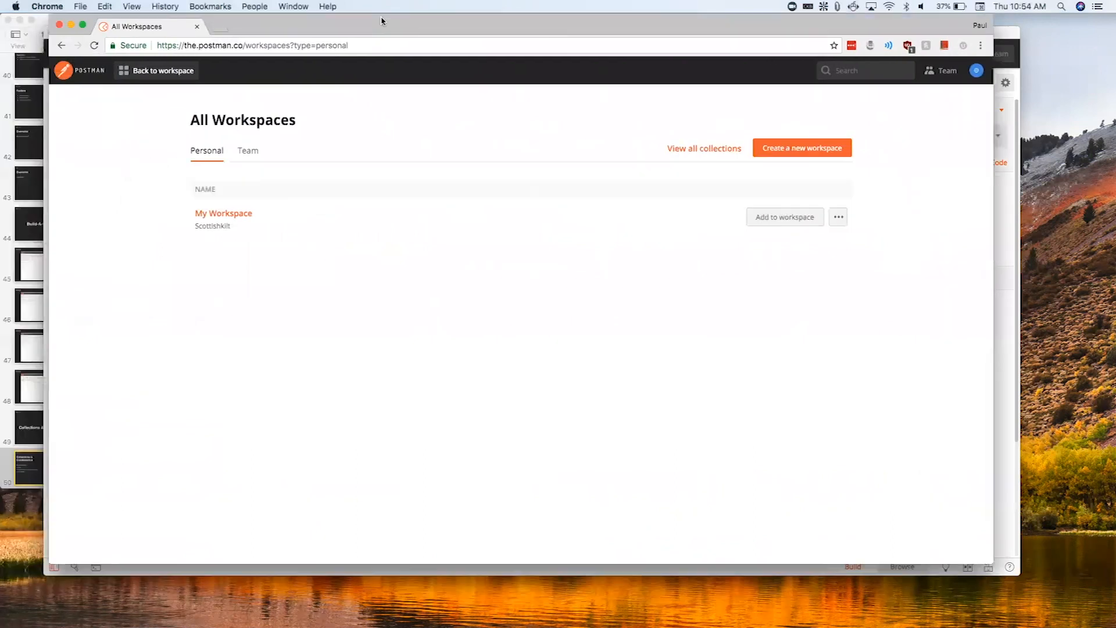
- Go into My Workspace on the Postman website and open the Zookeeper collection's documentation
click(260, 226)
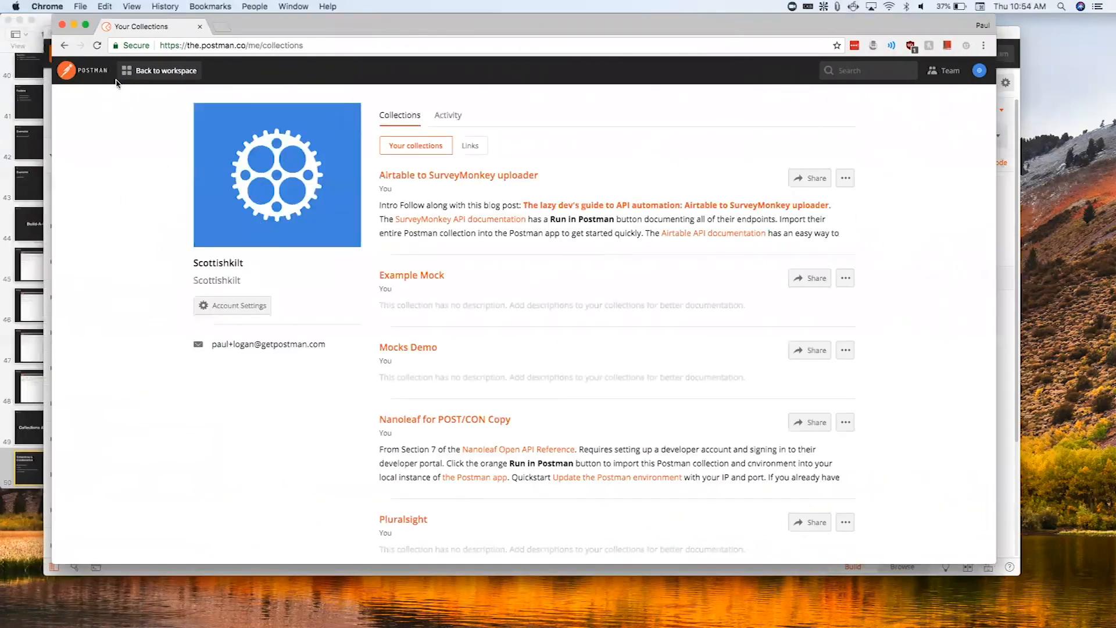
click(68, 48)
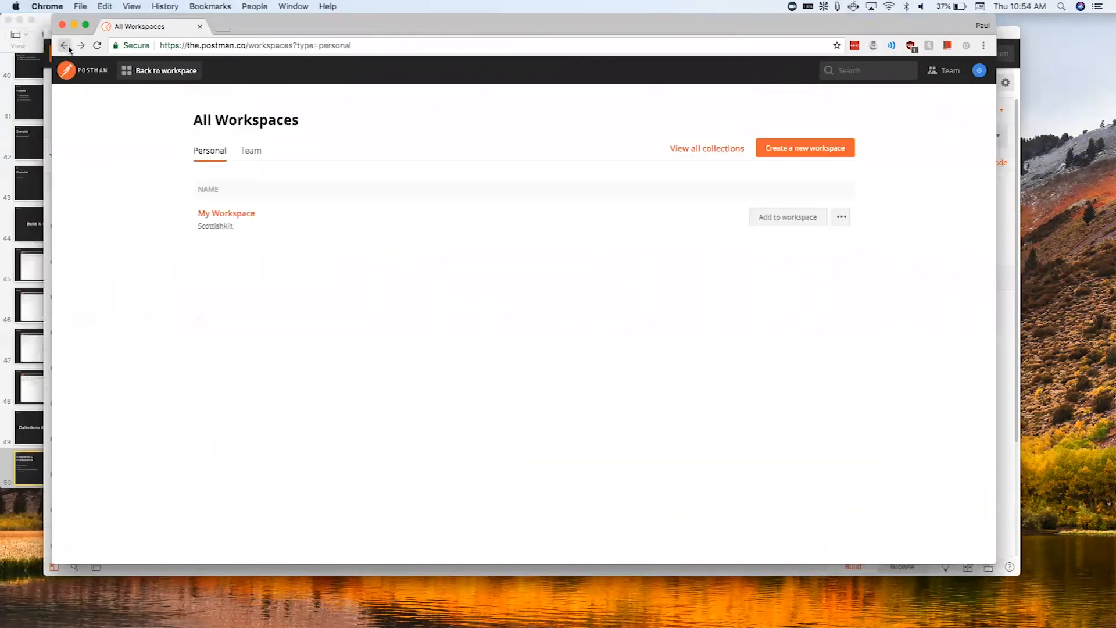
click(260, 213)
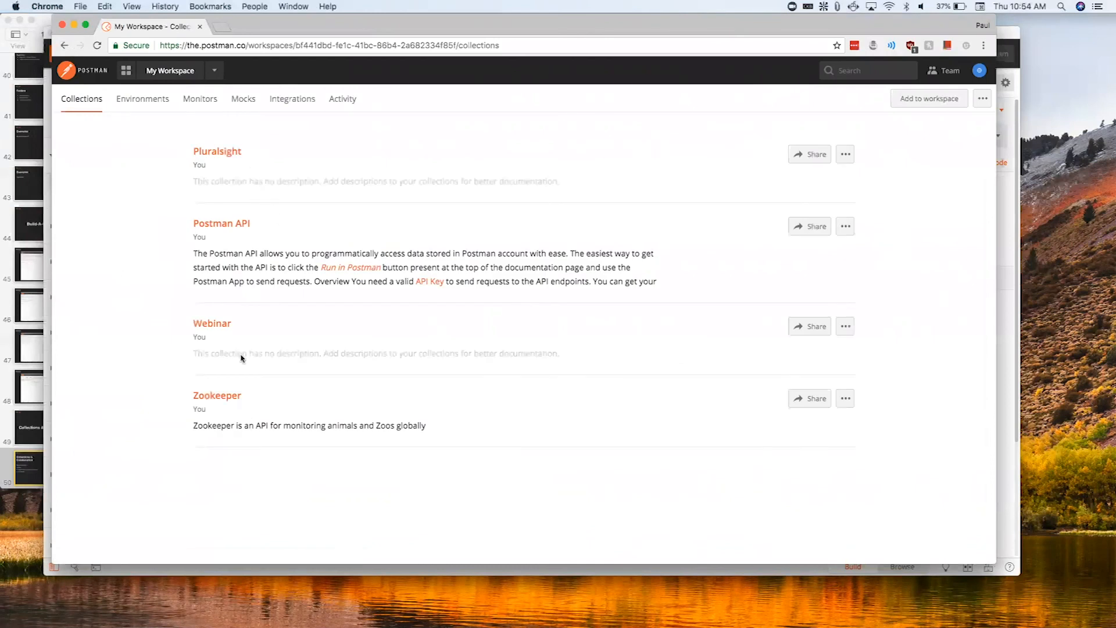
click(219, 401)
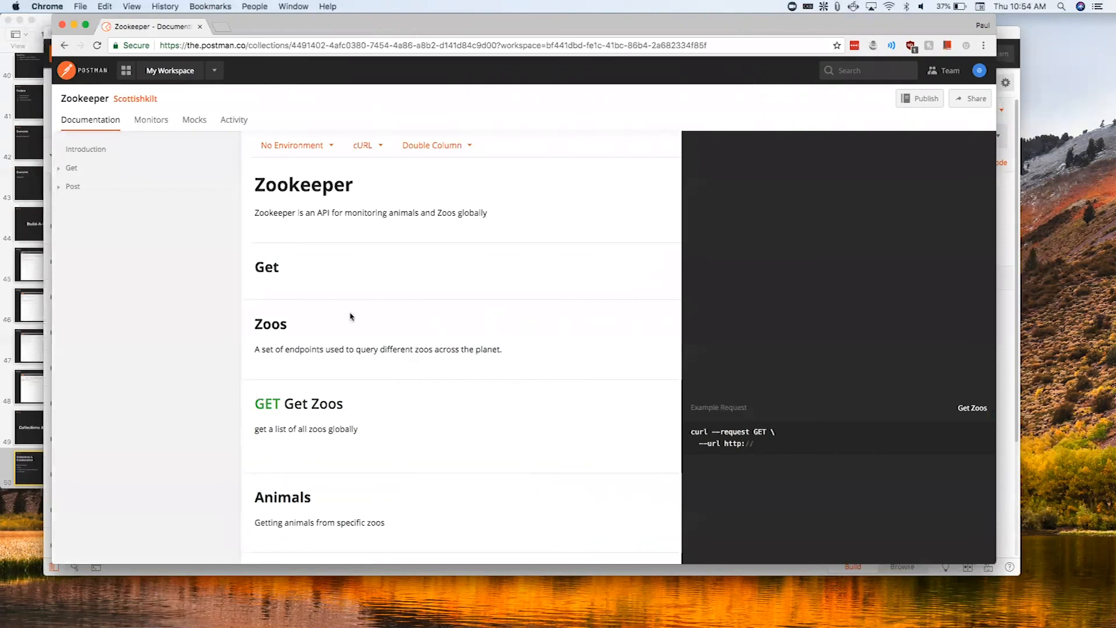
- Examine the Zookeeper documentation from the introduction through the Get requests to the Move Animal request and its parameters
scroll(345, 413, down, 10)
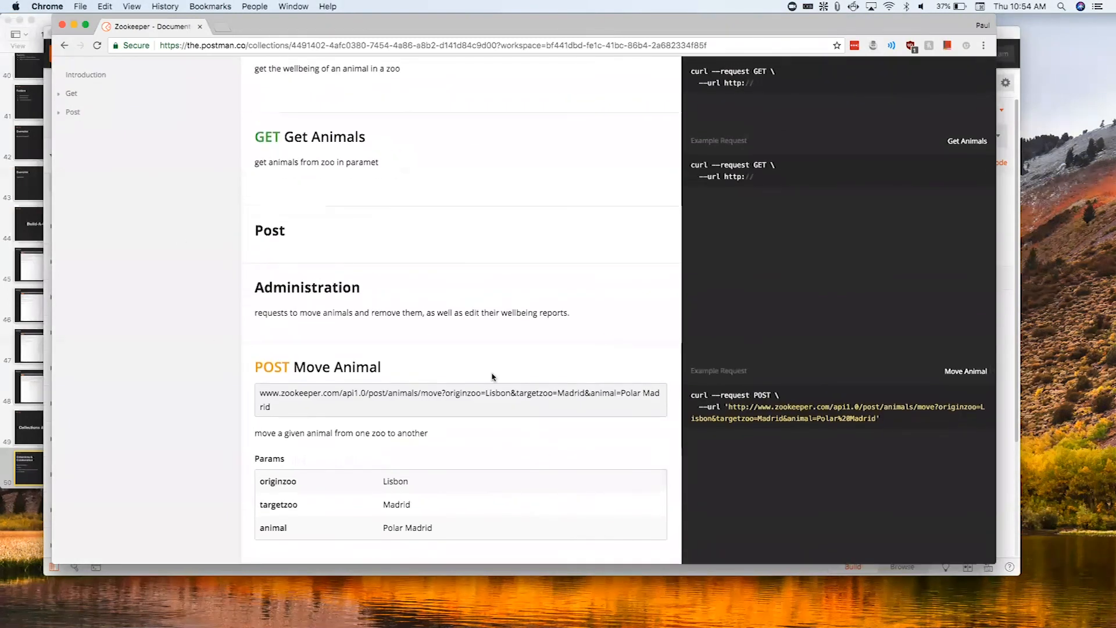
scroll(462, 379, up, 15)
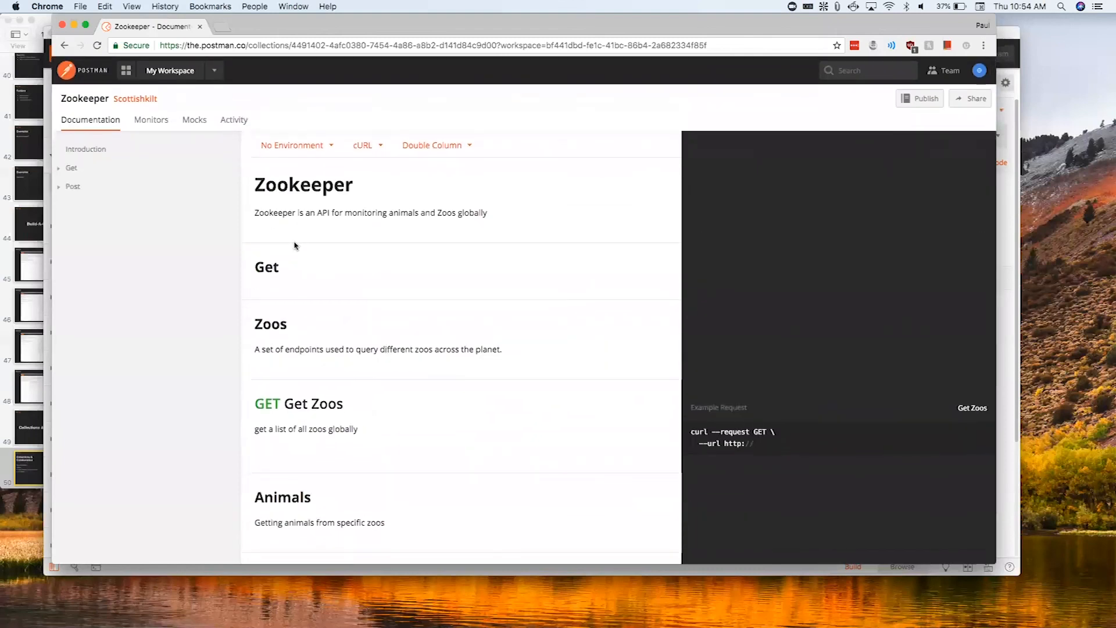
scroll(401, 345, down, 5)
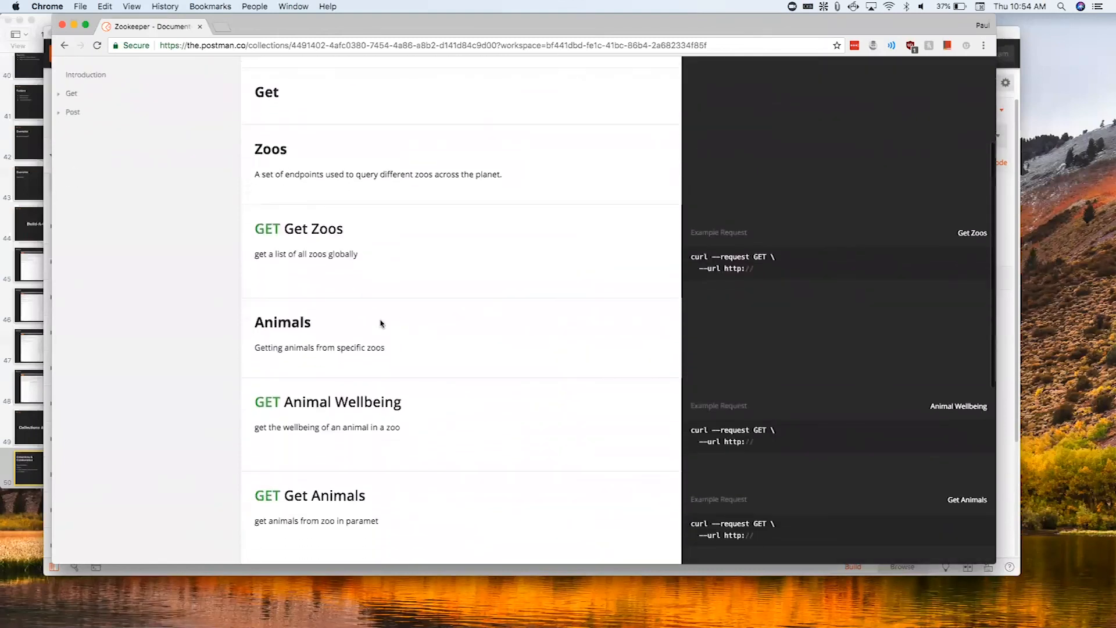
scroll(381, 346, down, 5)
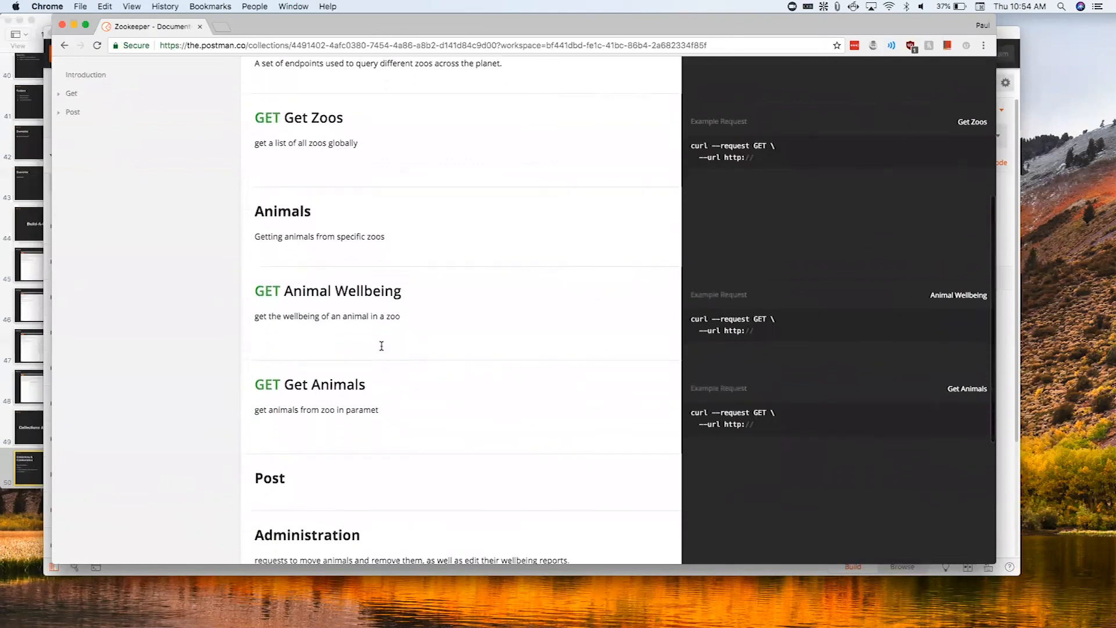
scroll(381, 345, down, 2)
scroll(382, 345, up, 7)
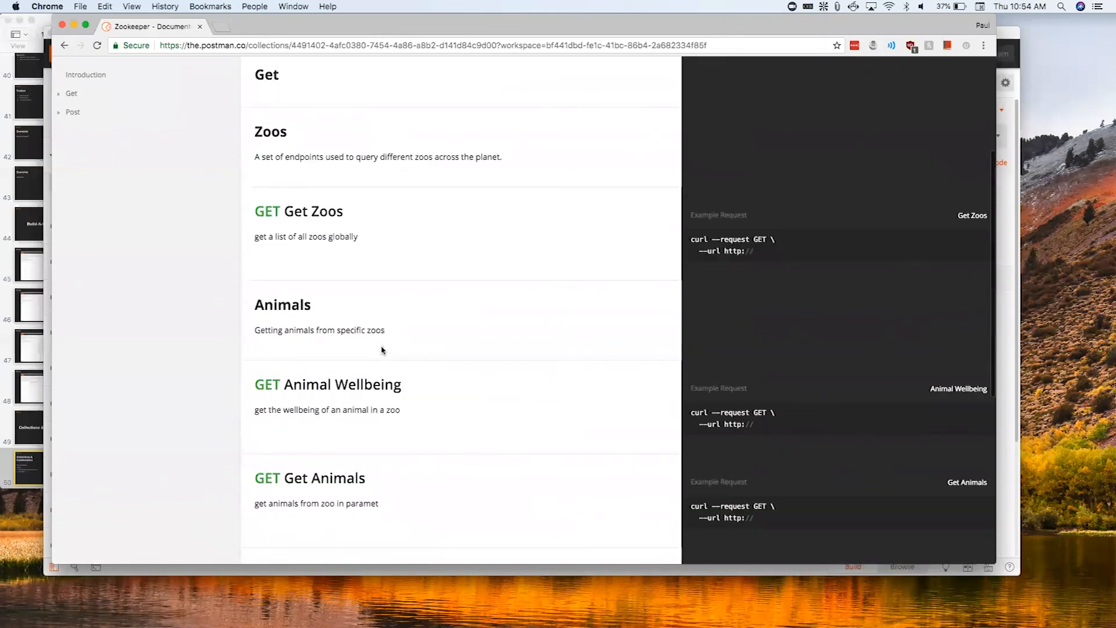
scroll(381, 348, up, 4)
scroll(382, 348, down, 12)
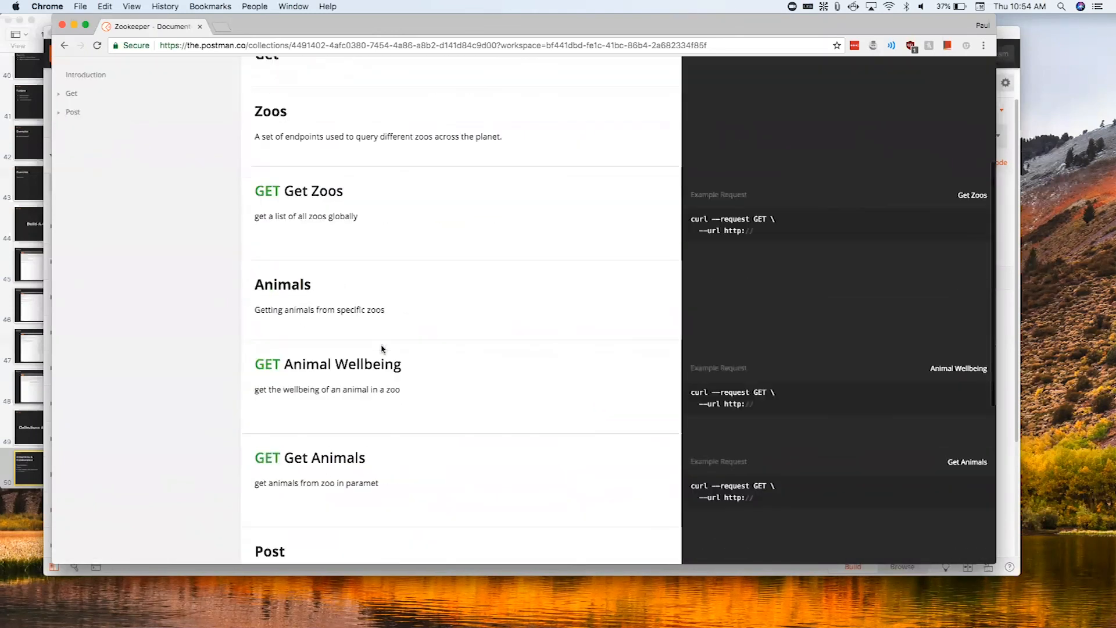
scroll(381, 348, down, 1)
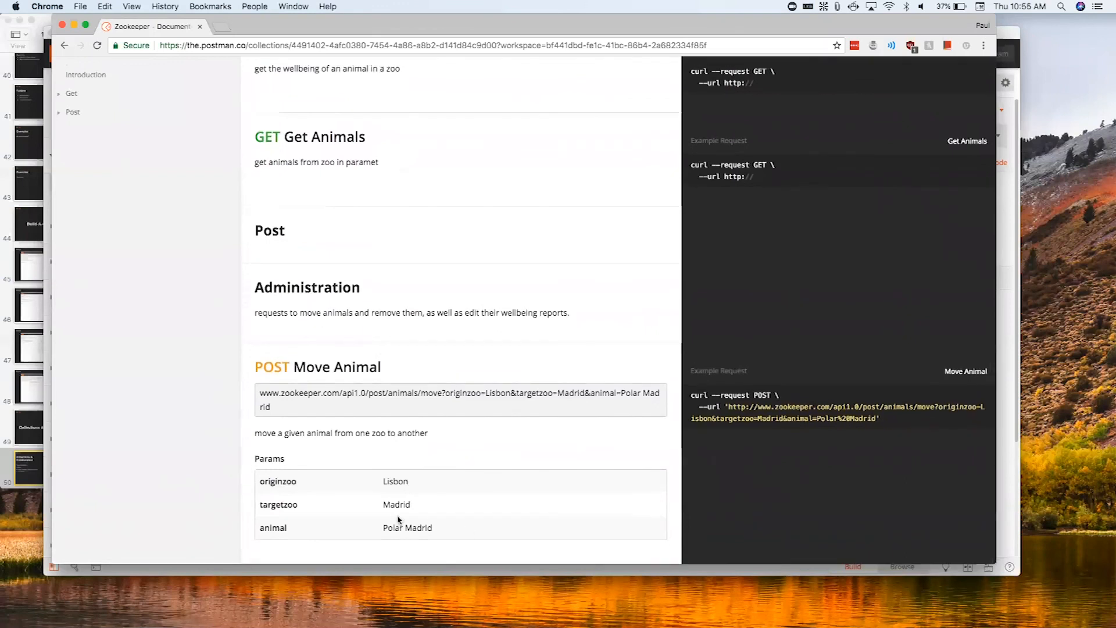
scroll(398, 519, up, 8)
scroll(398, 519, down, 3)
scroll(397, 516, down, 2)
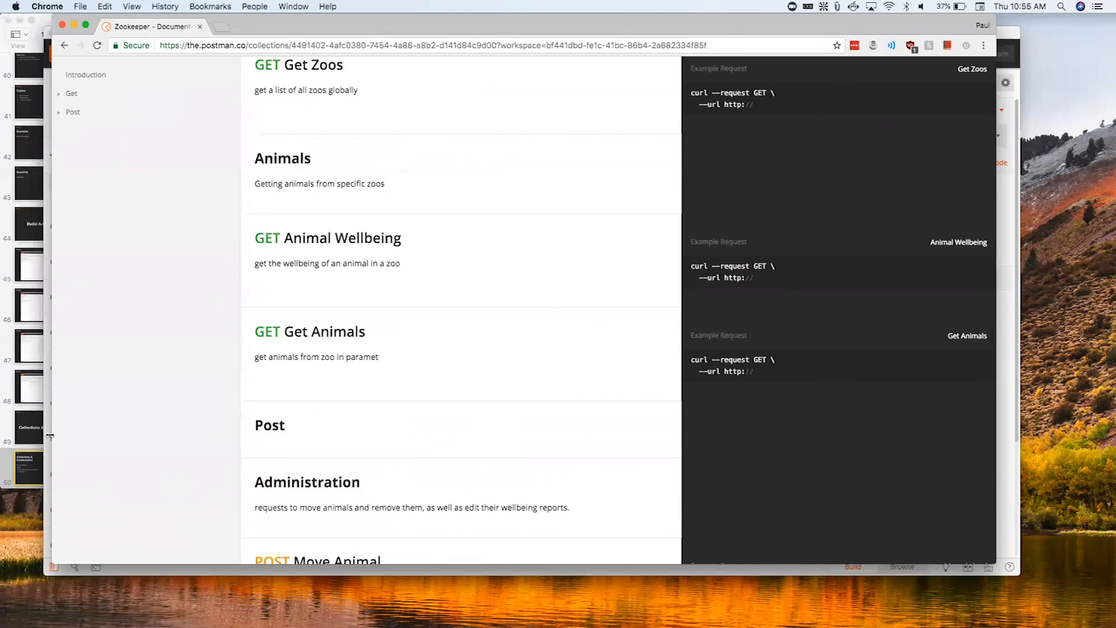
- Switch to the Postman app and change from the POST/CON workspace to My Workspace
click(50, 435)
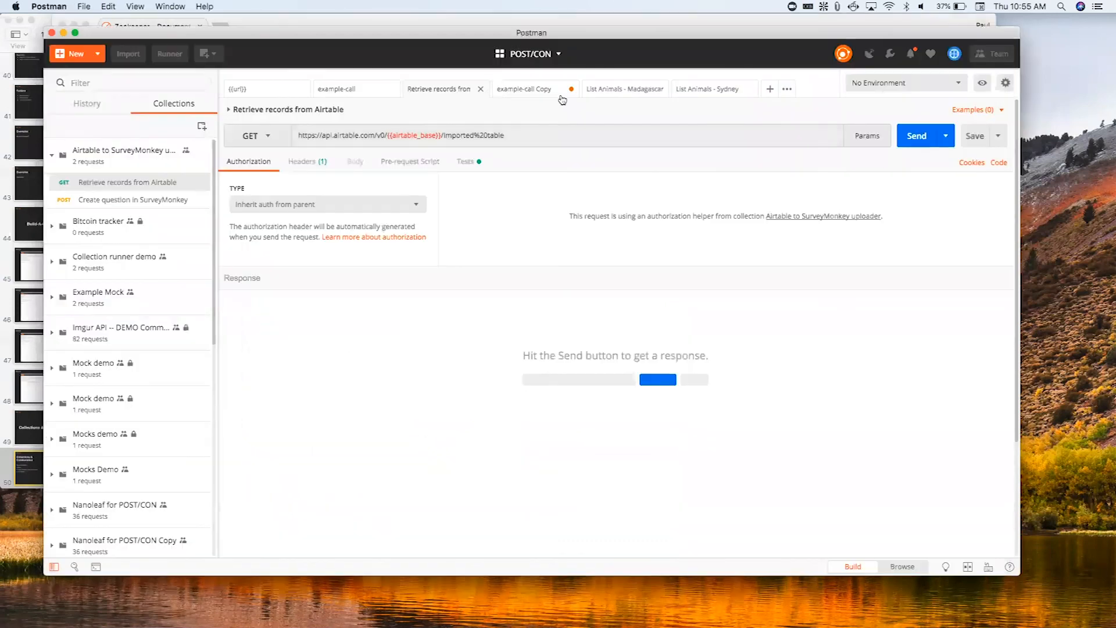
click(511, 54)
click(451, 90)
click(471, 104)
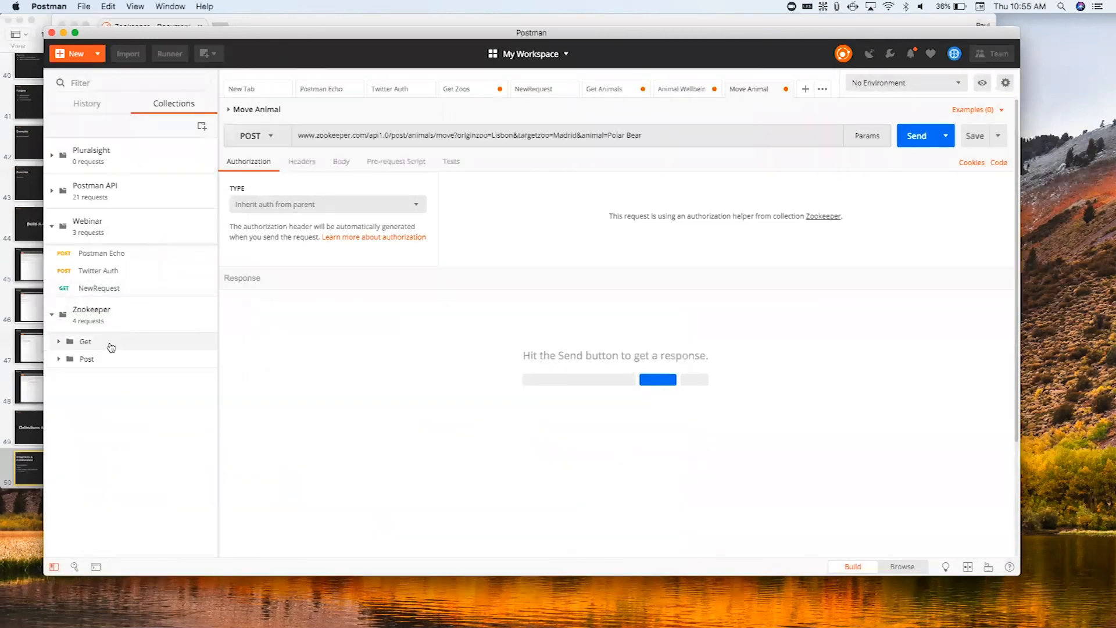
click(111, 347)
click(110, 376)
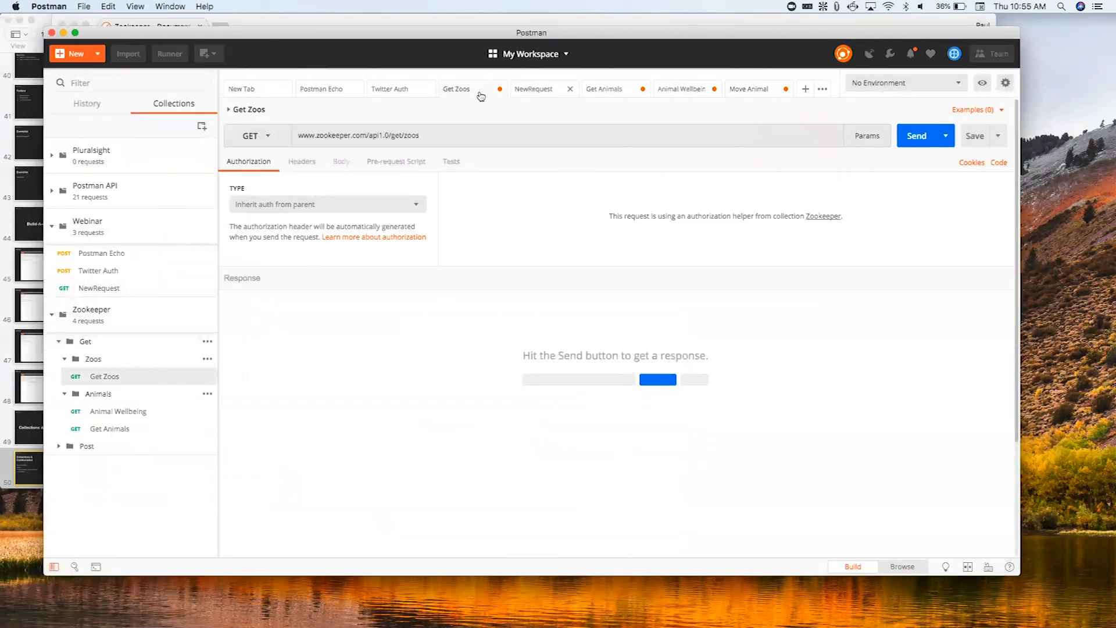
- Save the unsaved Get Zoos, Get Animals, Animal Wellbeing and Move Animal requests
click(974, 137)
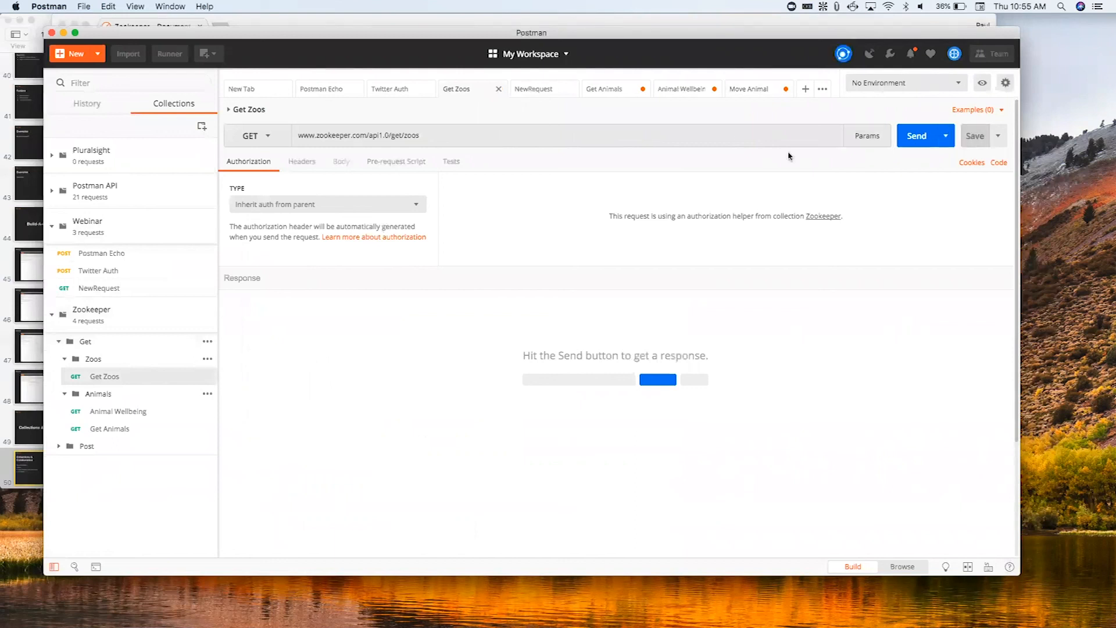
click(625, 96)
click(967, 138)
click(688, 93)
click(975, 138)
click(756, 90)
click(974, 140)
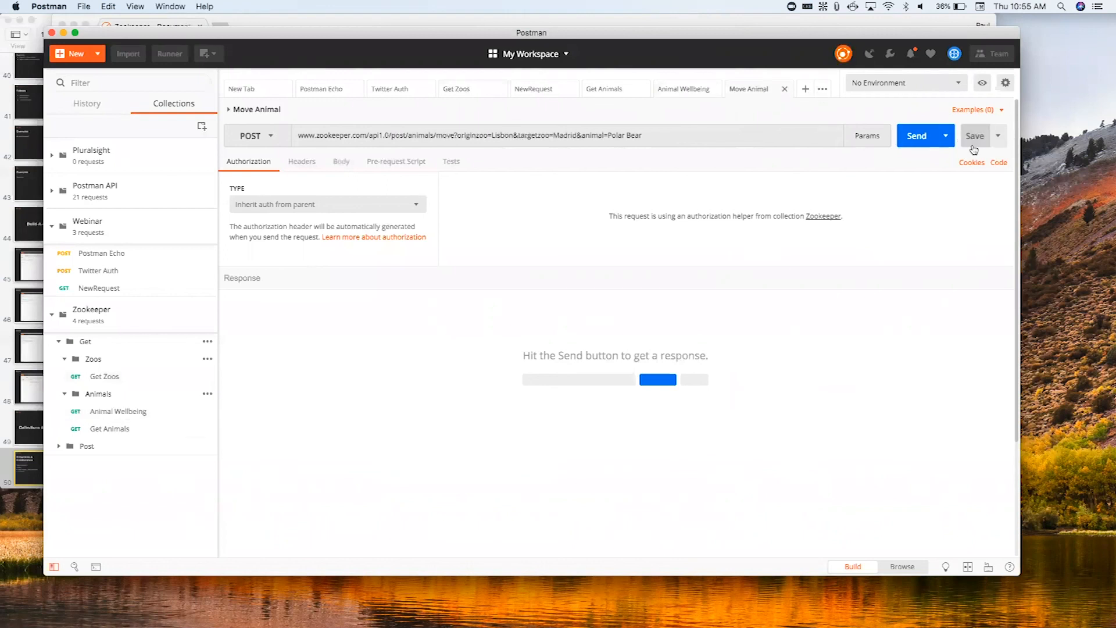
- Switch back to Chrome, reload the Zookeeper documentation, and review the request URLs and parameters
click(261, 18)
click(98, 46)
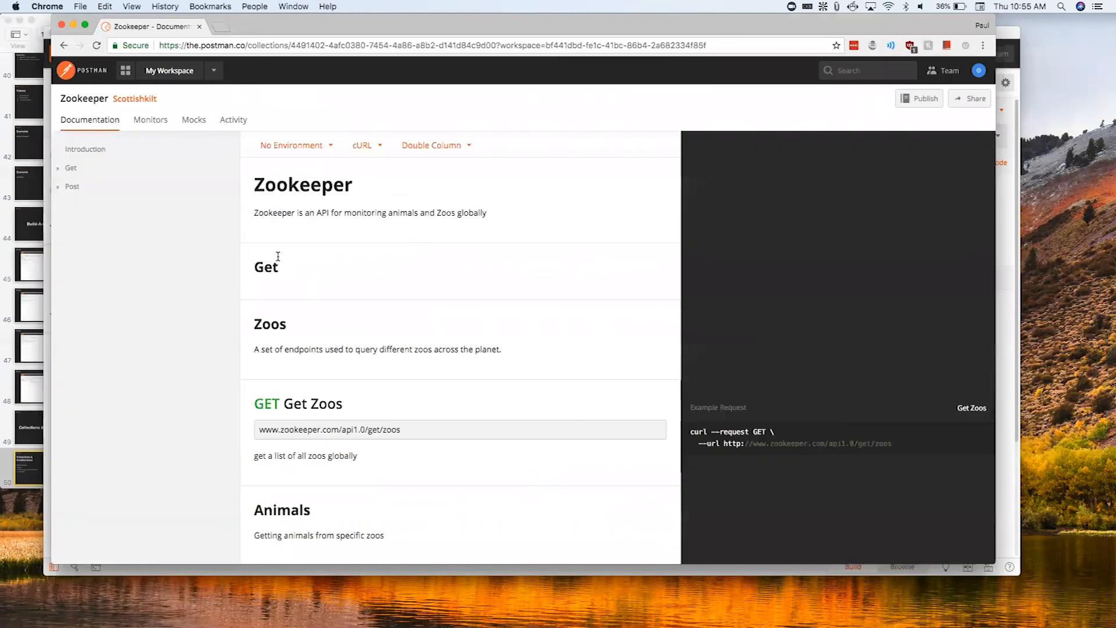
scroll(305, 386, down, 6)
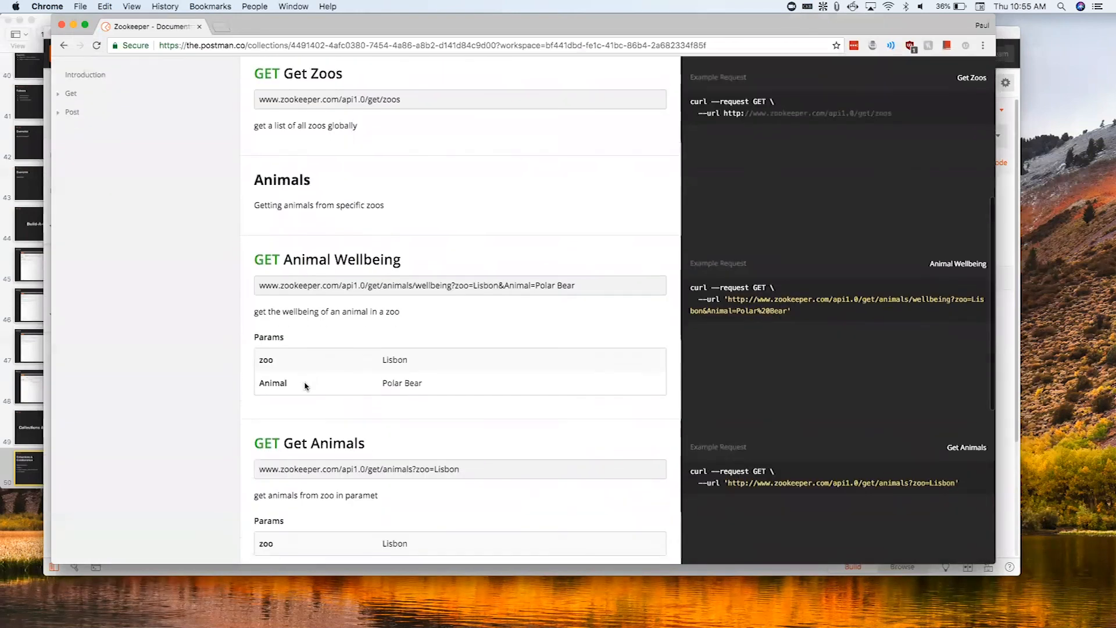
scroll(305, 386, down, 6)
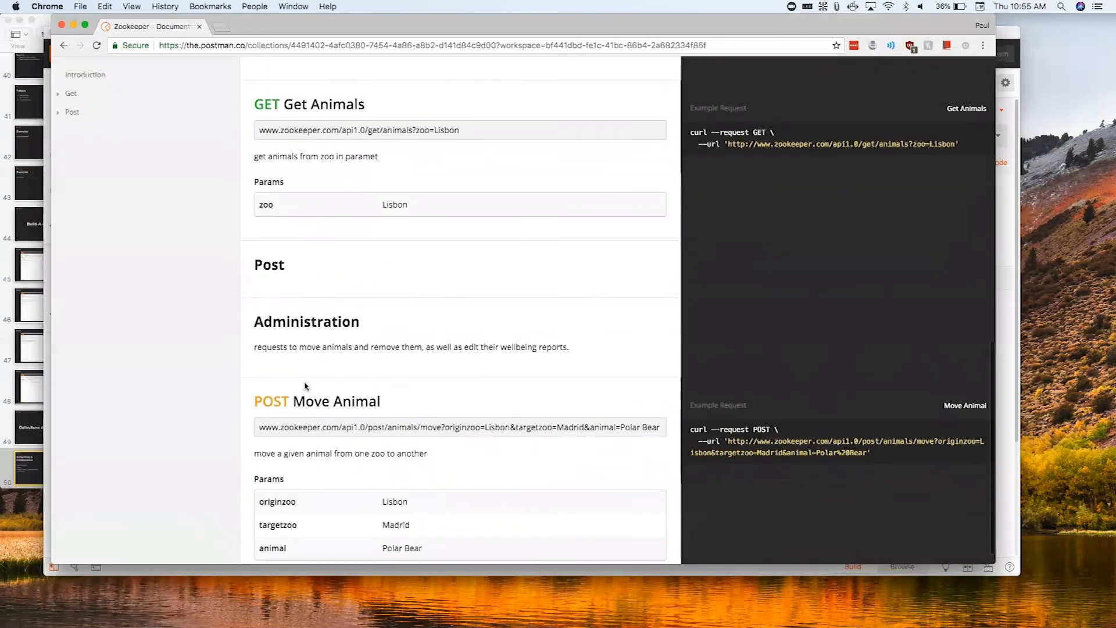
scroll(305, 386, up, 12)
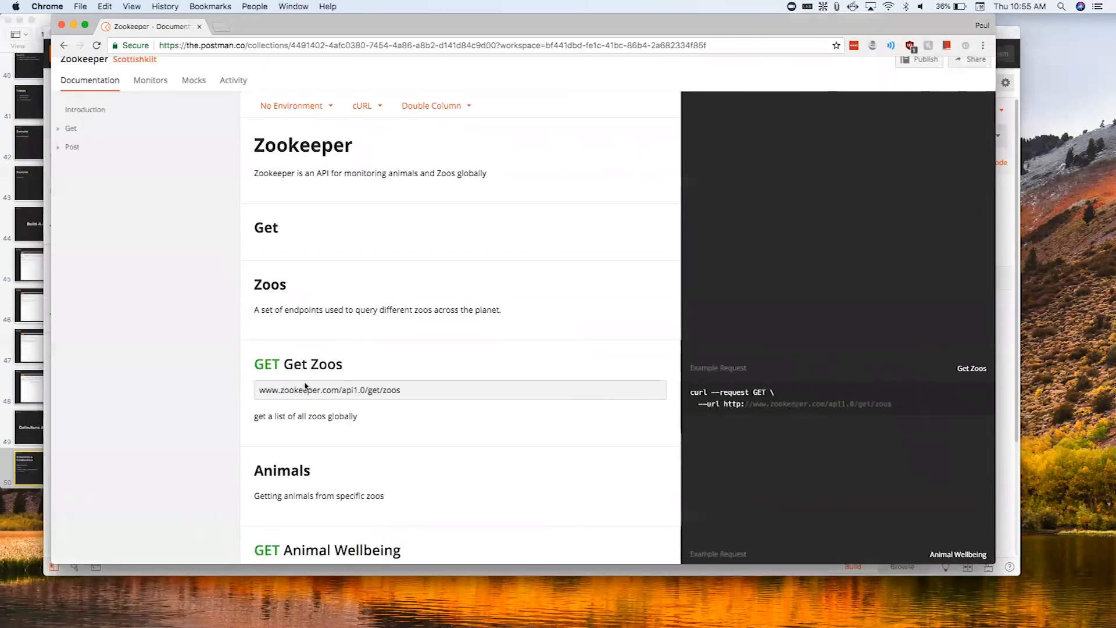
scroll(154, 237, up, 2)
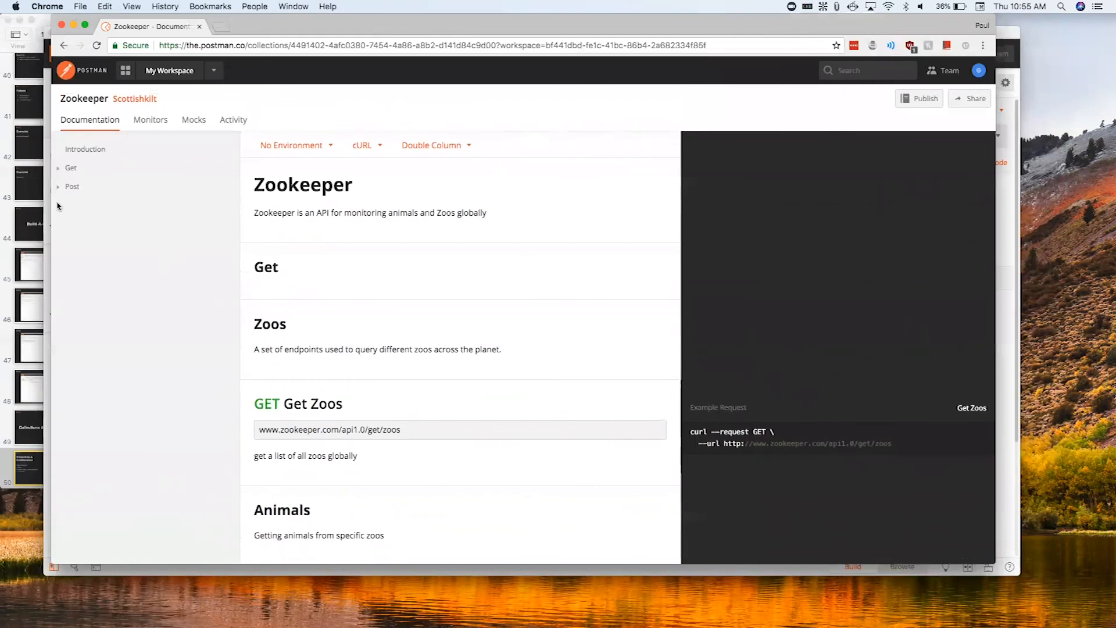
- Expand the Get and Post folders in the documentation outline, including the Zoos, Animals and Administration subfolders
click(69, 168)
click(74, 225)
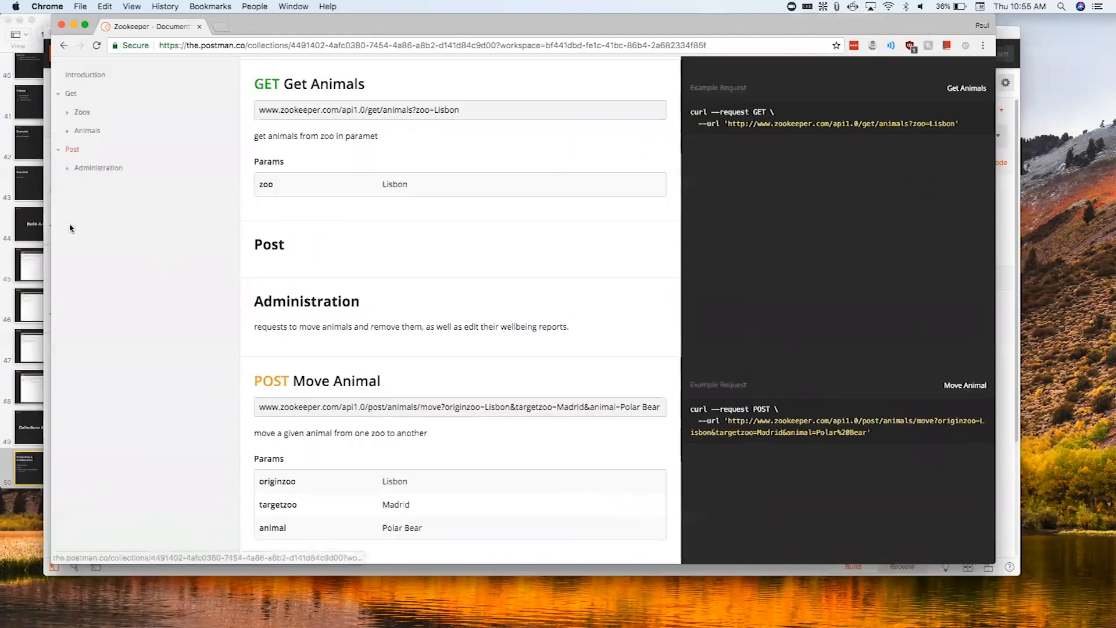
click(57, 151)
click(58, 151)
click(67, 168)
click(68, 133)
click(68, 112)
scroll(128, 297, up, 10)
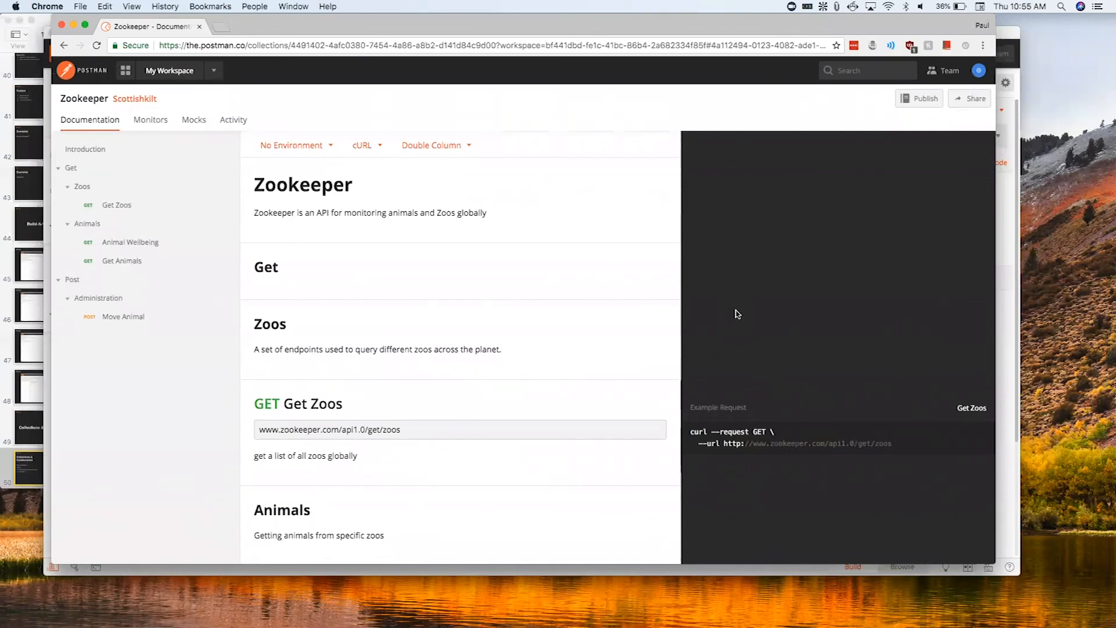
- Check the available code sample languages and examine the cURL example requests down to Move Animal
click(378, 151)
click(774, 296)
scroll(774, 297, down, 6)
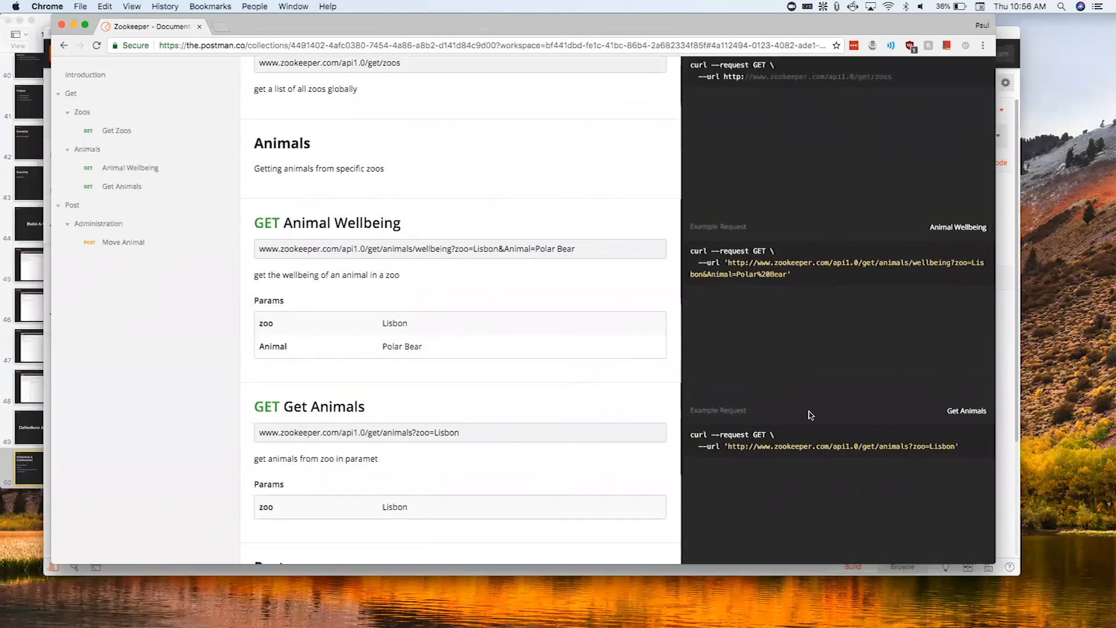
scroll(810, 415, down, 5)
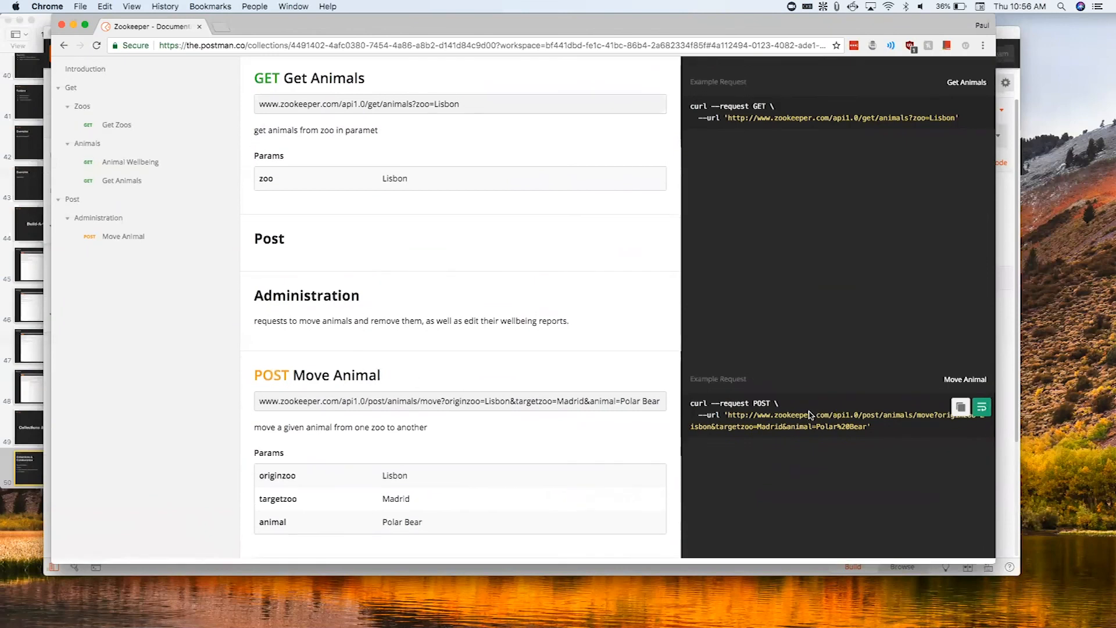
scroll(810, 415, up, 12)
- Set the documentation's code sample language to Node and review the example requests
click(355, 146)
click(383, 255)
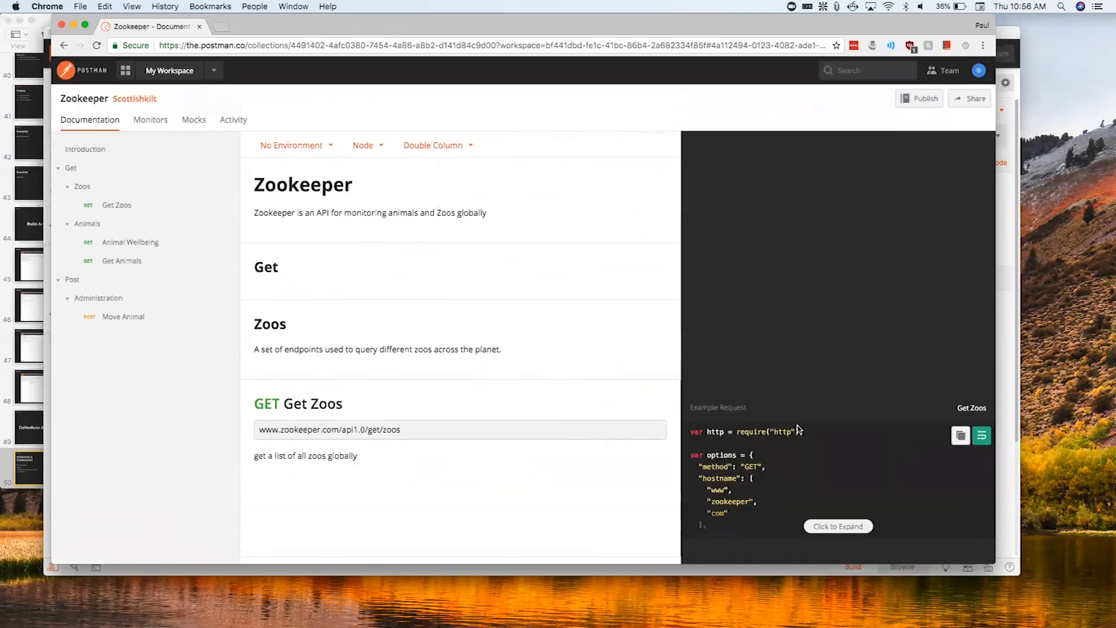
scroll(797, 429, down, 5)
scroll(399, 211, up, 5)
click(368, 146)
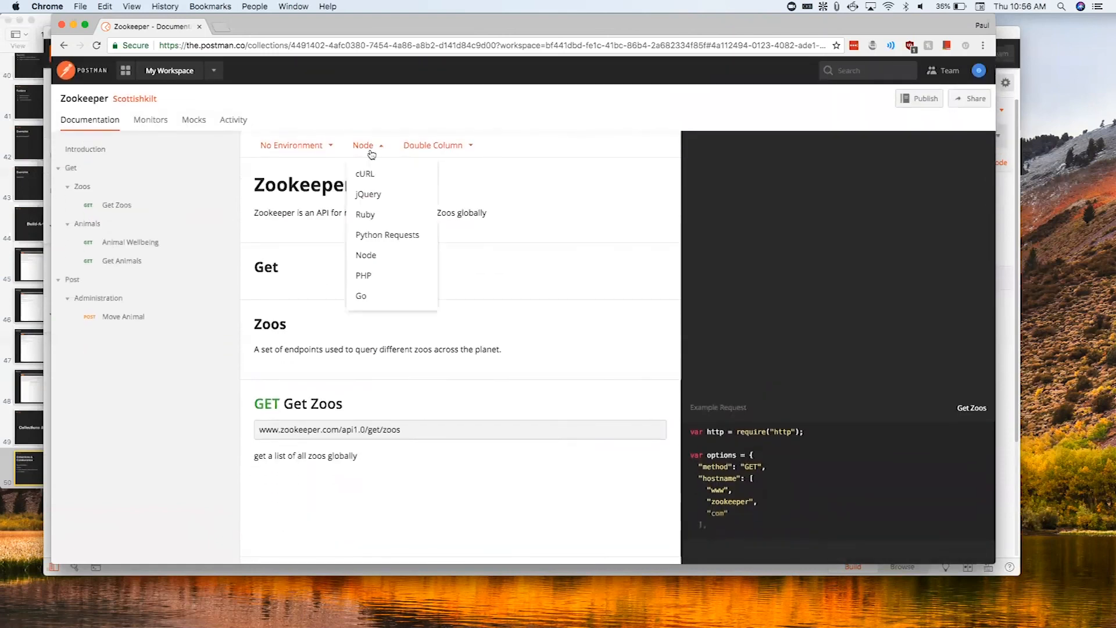
click(809, 245)
scroll(782, 338, down, 3)
scroll(783, 338, down, 5)
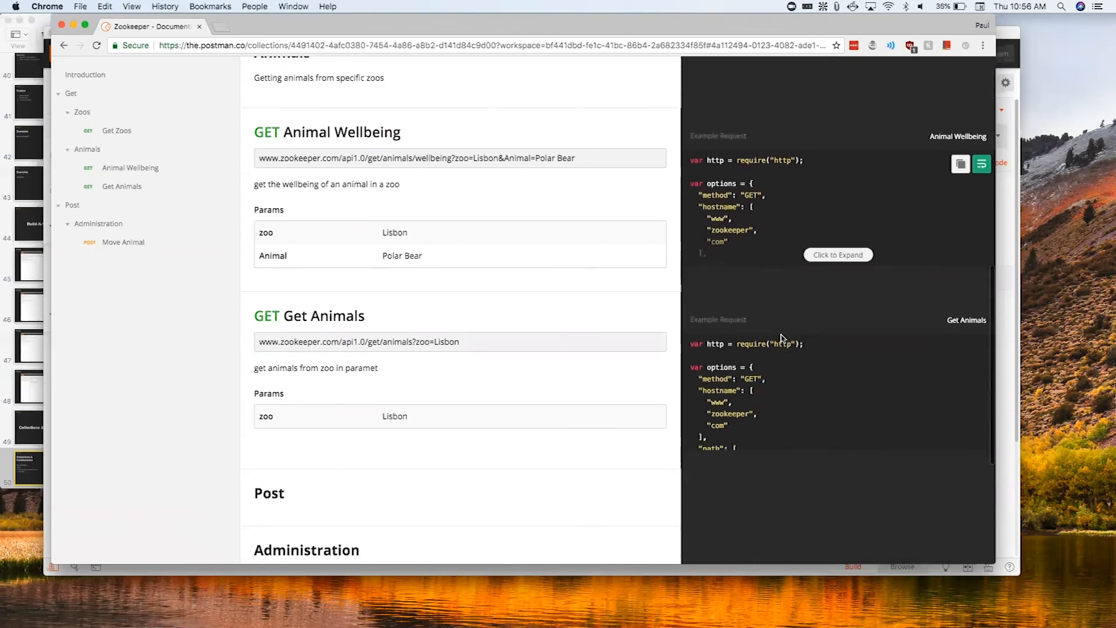
- Switch to Postman, open the Zookeeper collection's details and check which additional collection actions are available
scroll(782, 338, down, 1)
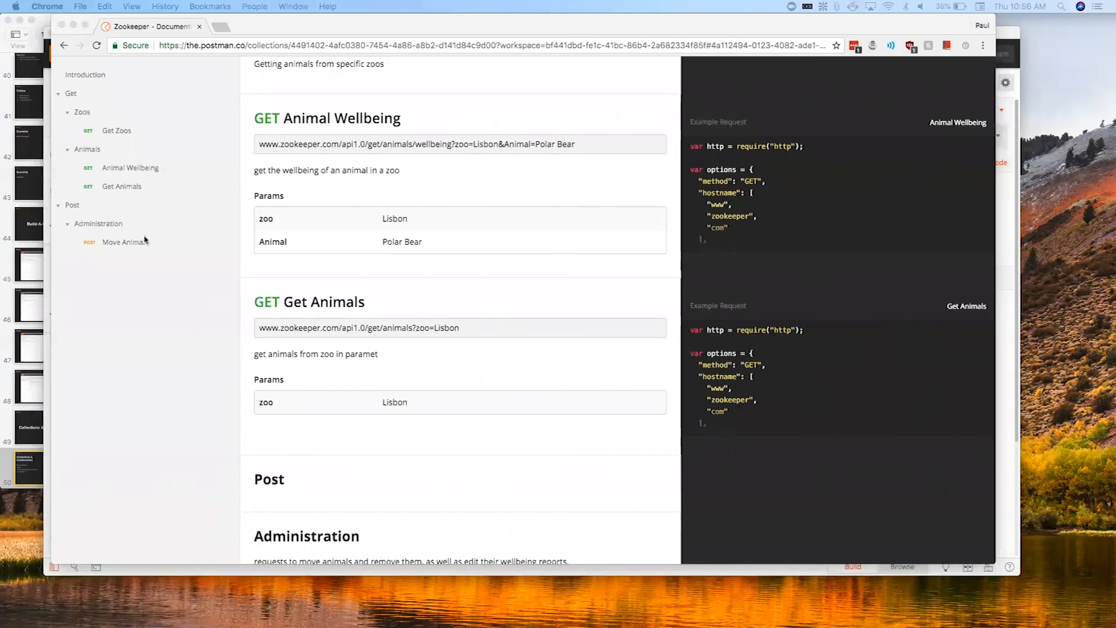
click(44, 230)
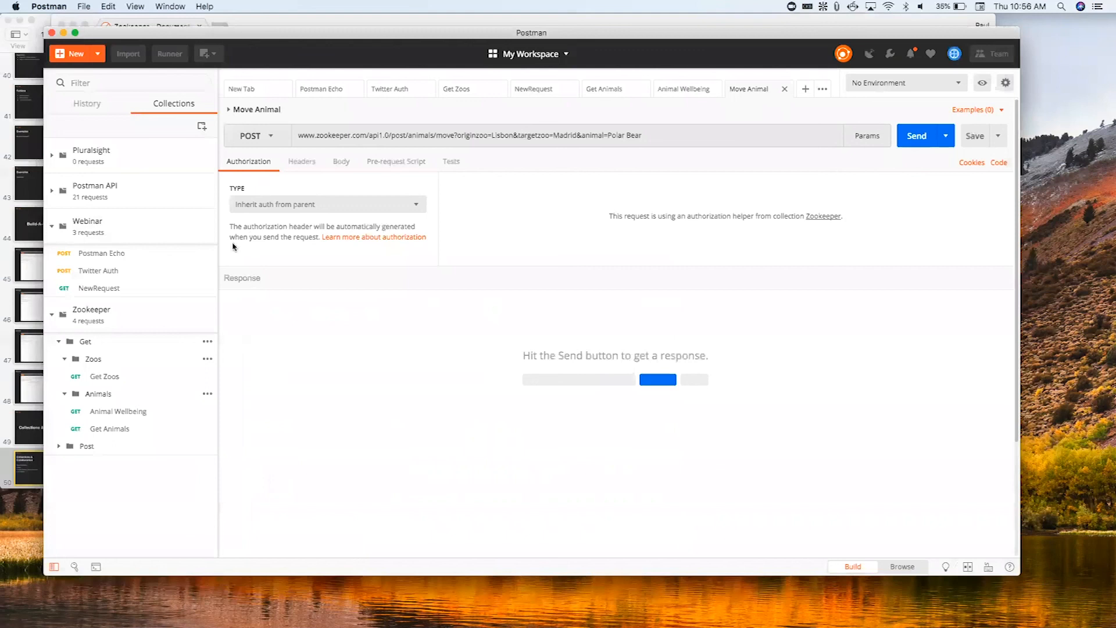
click(208, 323)
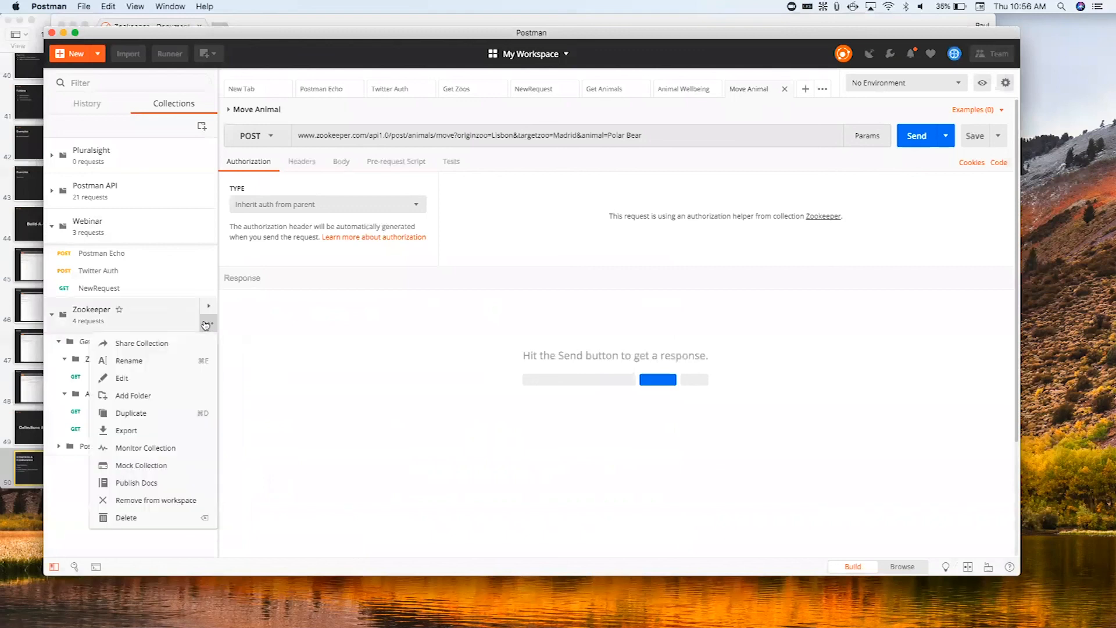
click(204, 308)
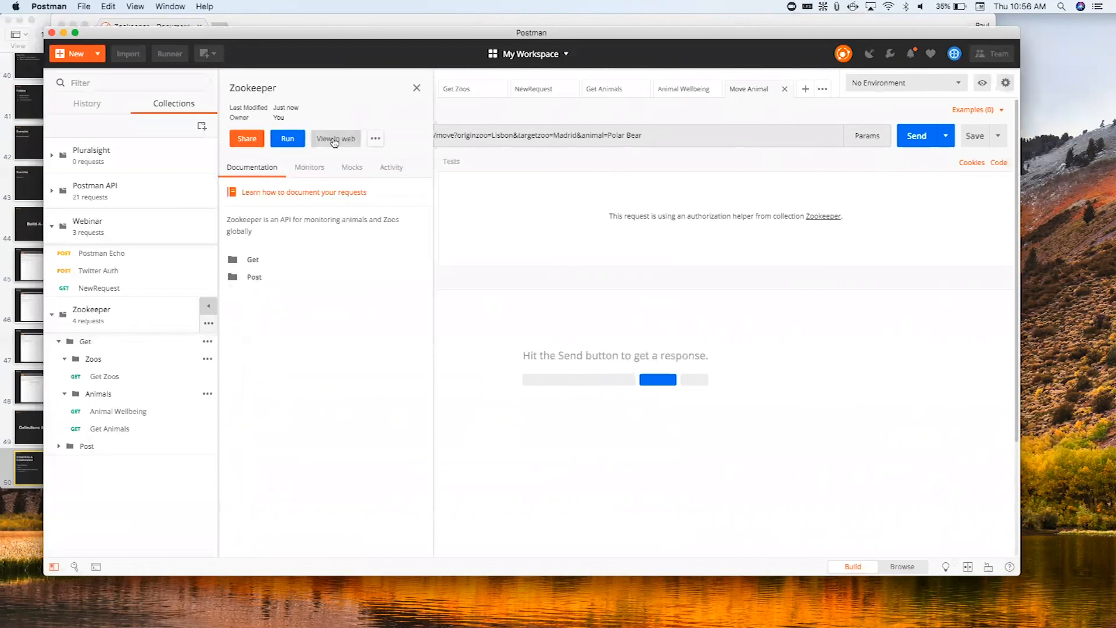
click(375, 139)
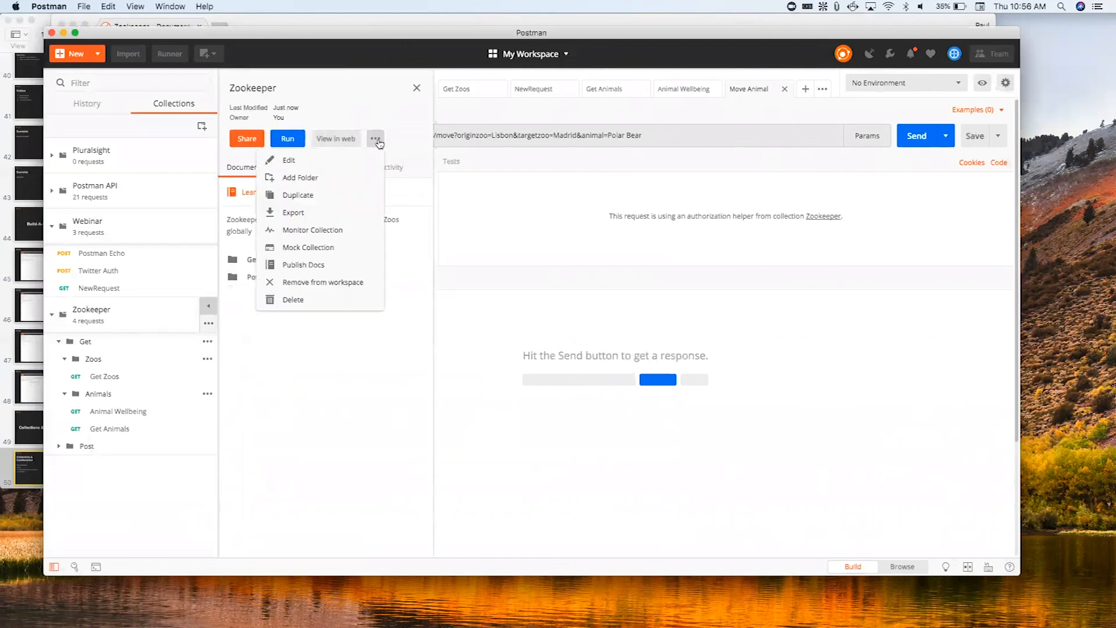
click(376, 140)
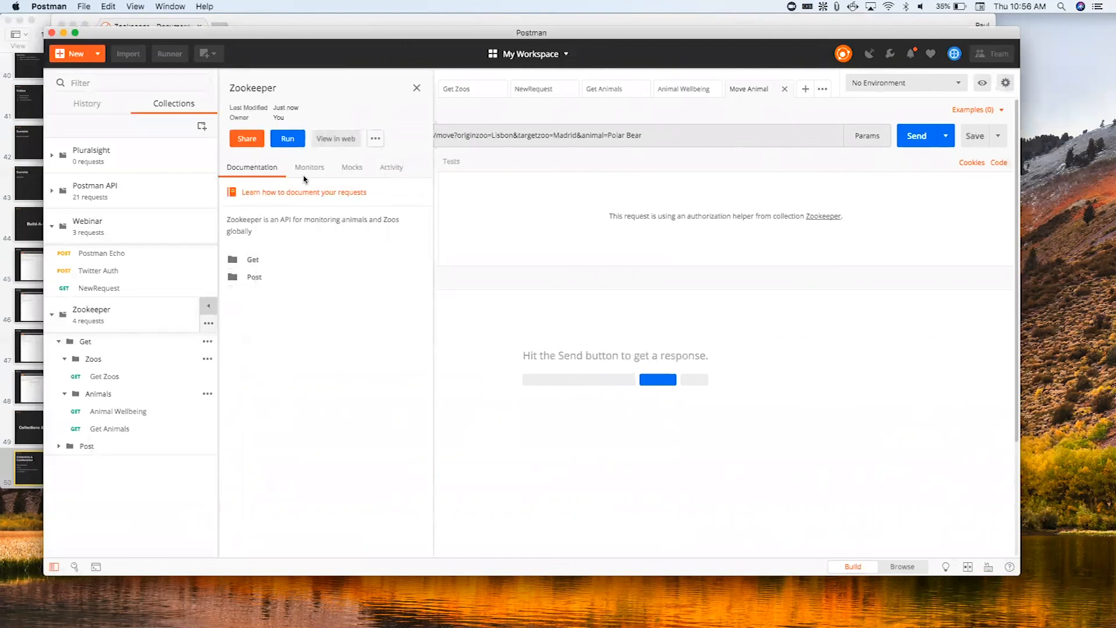
- Review the Zookeeper collection's sharing options: sharing in another workspace, embedding and getting a link, without sharing it
click(247, 140)
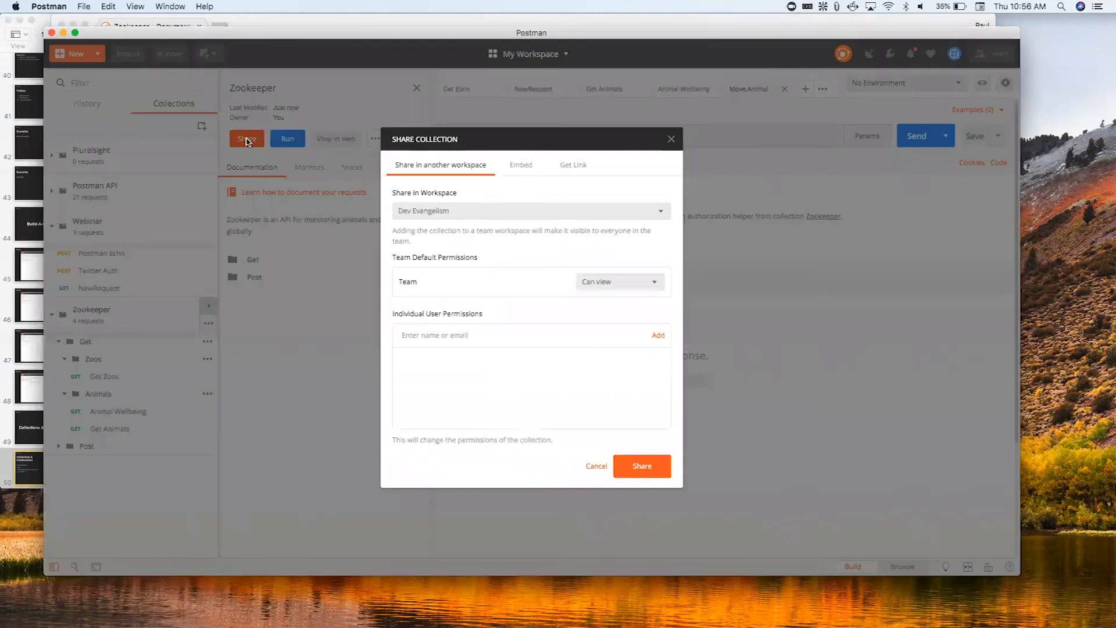
click(494, 217)
click(495, 220)
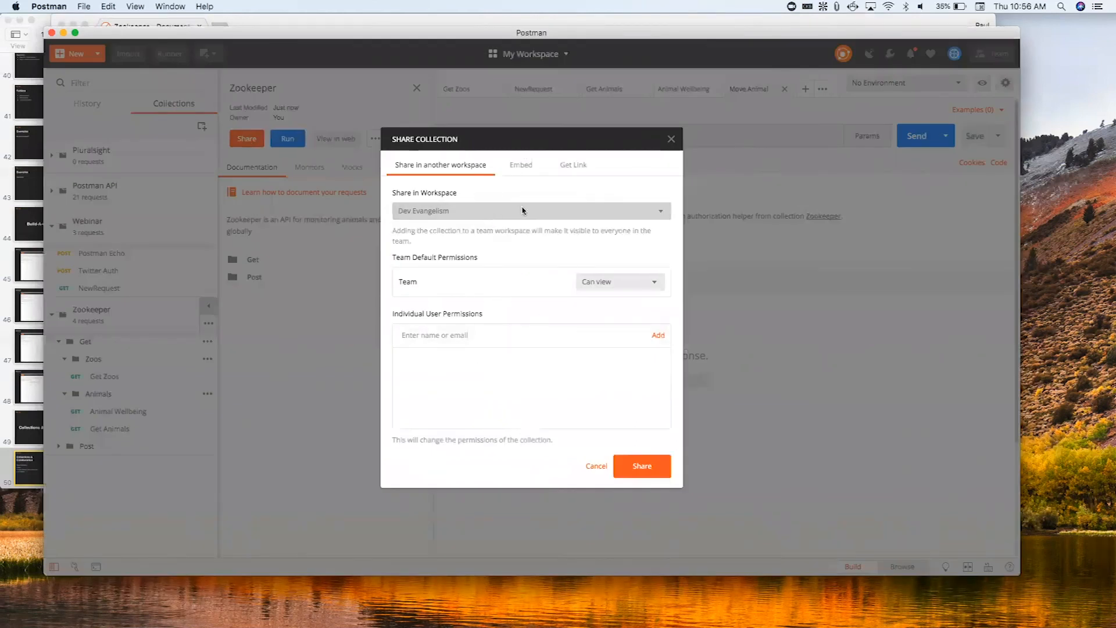
click(514, 166)
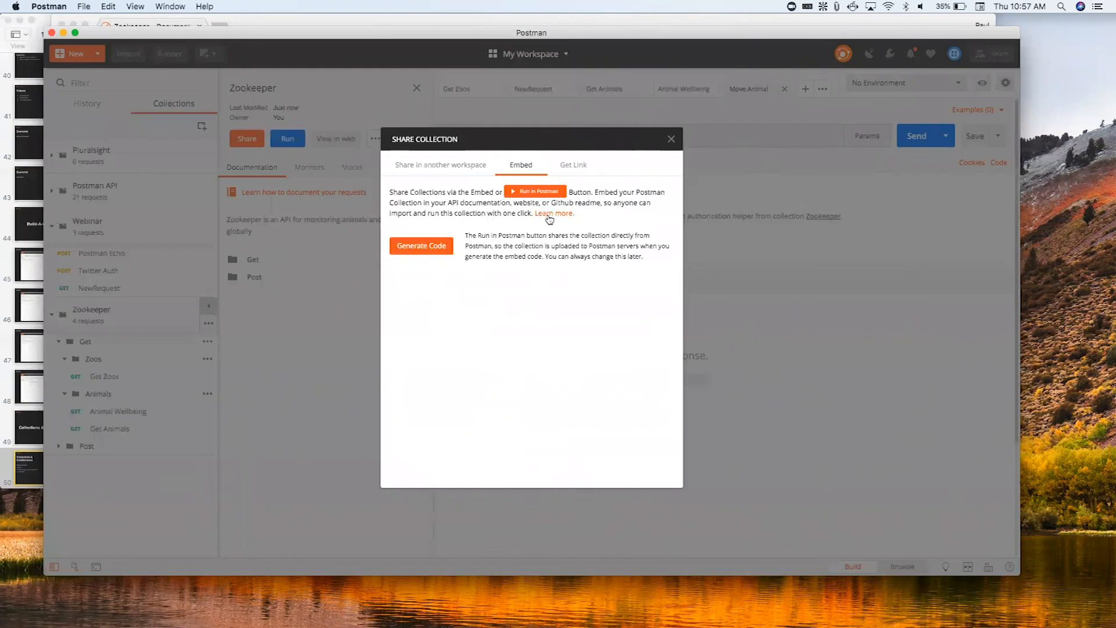
click(590, 171)
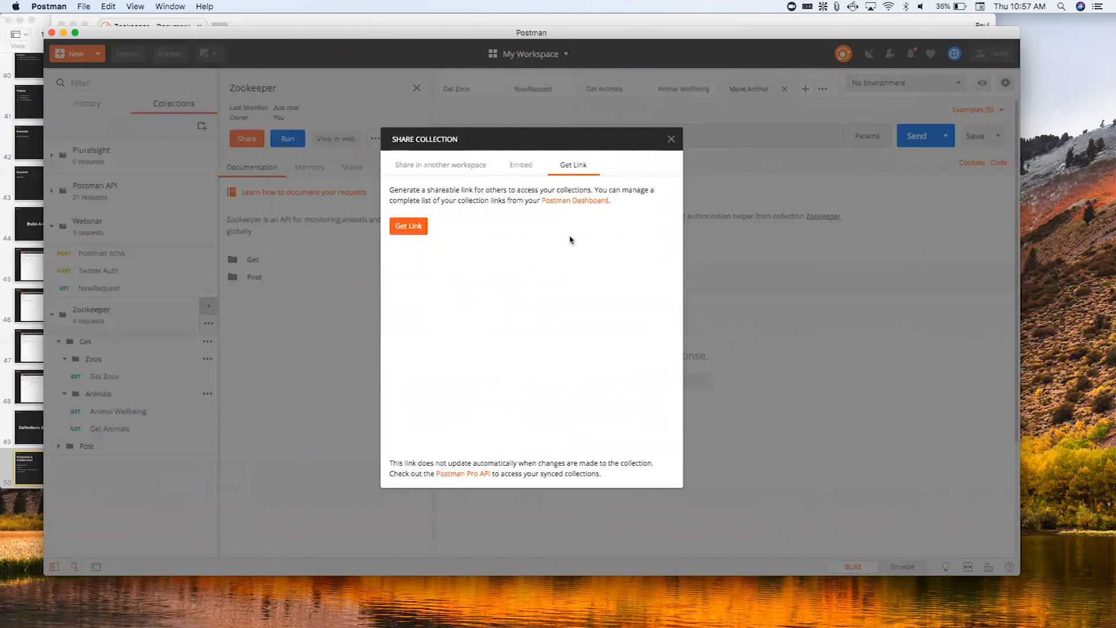
click(671, 140)
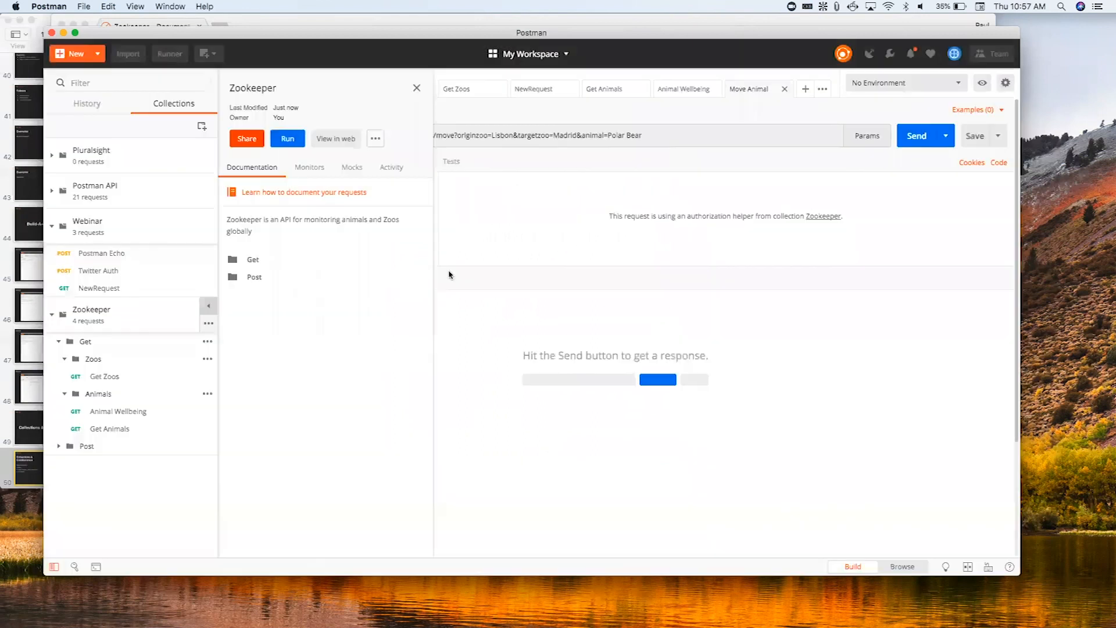
- Export the Zookeeper collection in Collection v2.1 format and save it as Zookeeper.postman_collection.json in Downloads
click(209, 323)
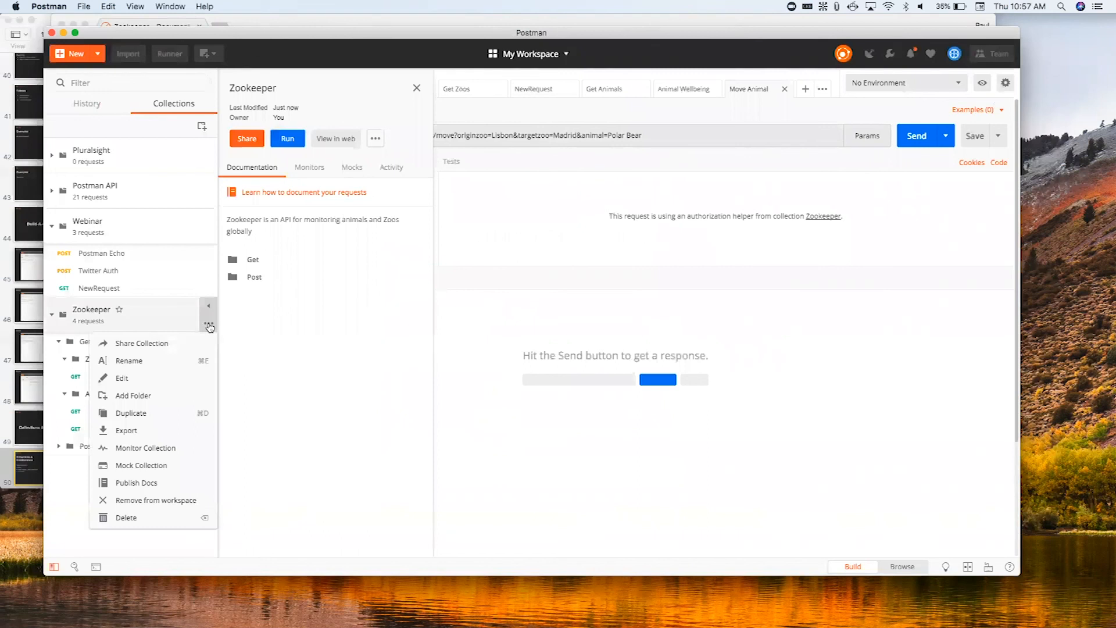
click(166, 435)
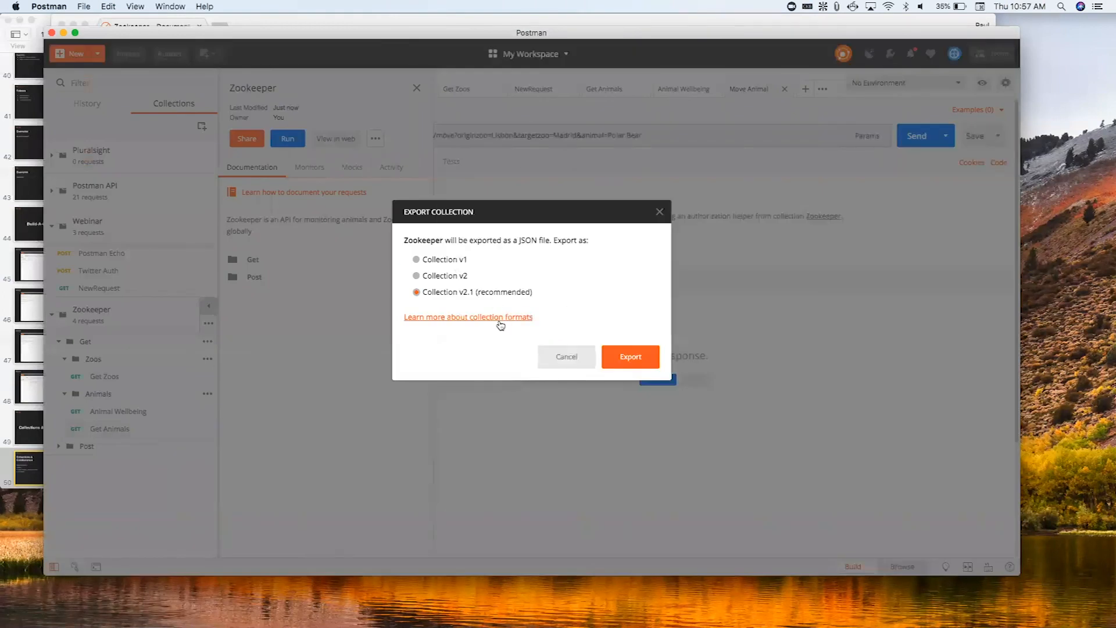
click(642, 355)
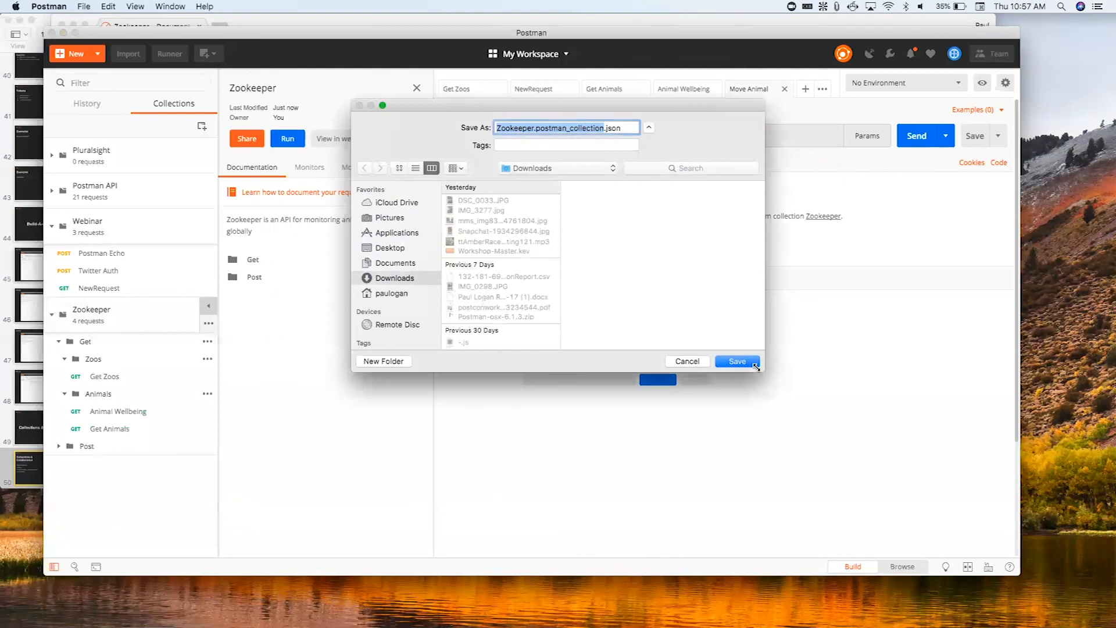
click(737, 361)
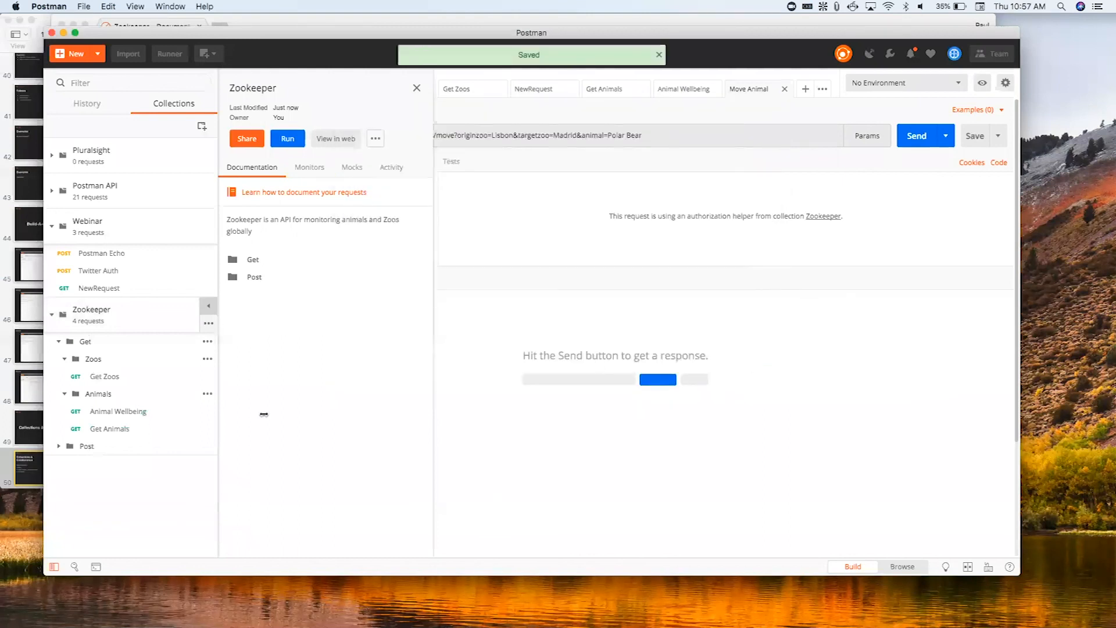
- Import the exported Zookeeper collection file into the workspace as a copy
click(128, 54)
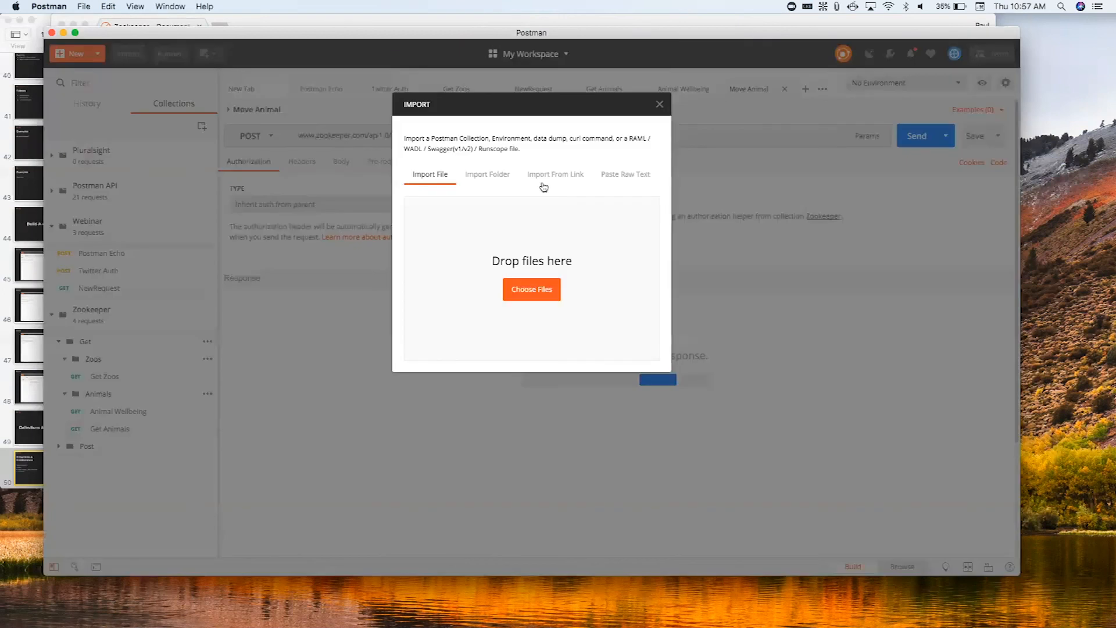
click(534, 292)
double_click(453, 82)
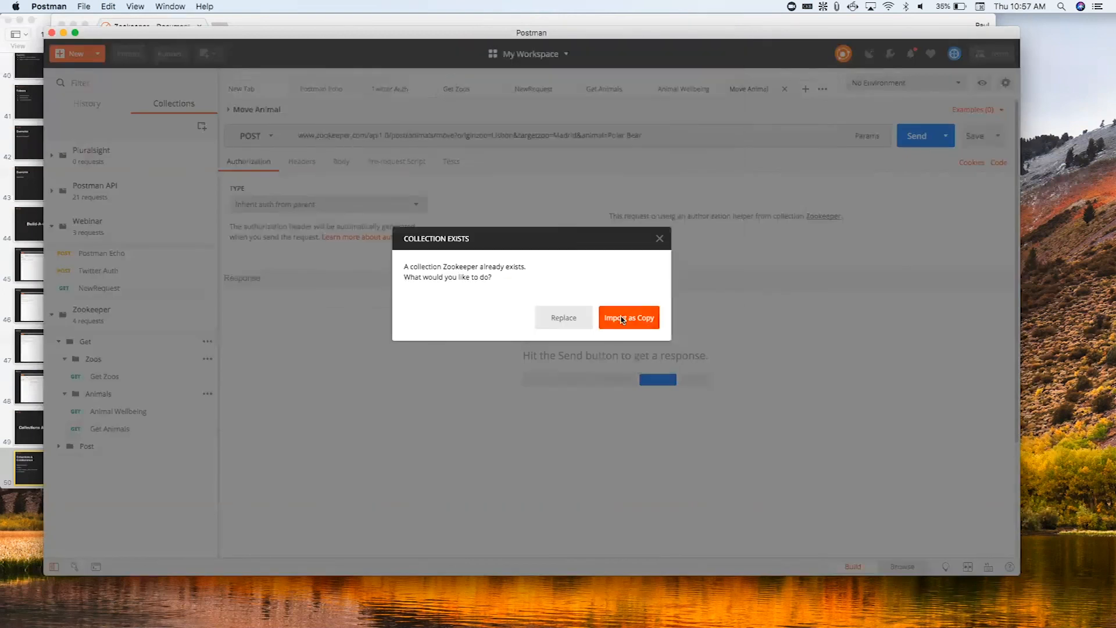
click(622, 319)
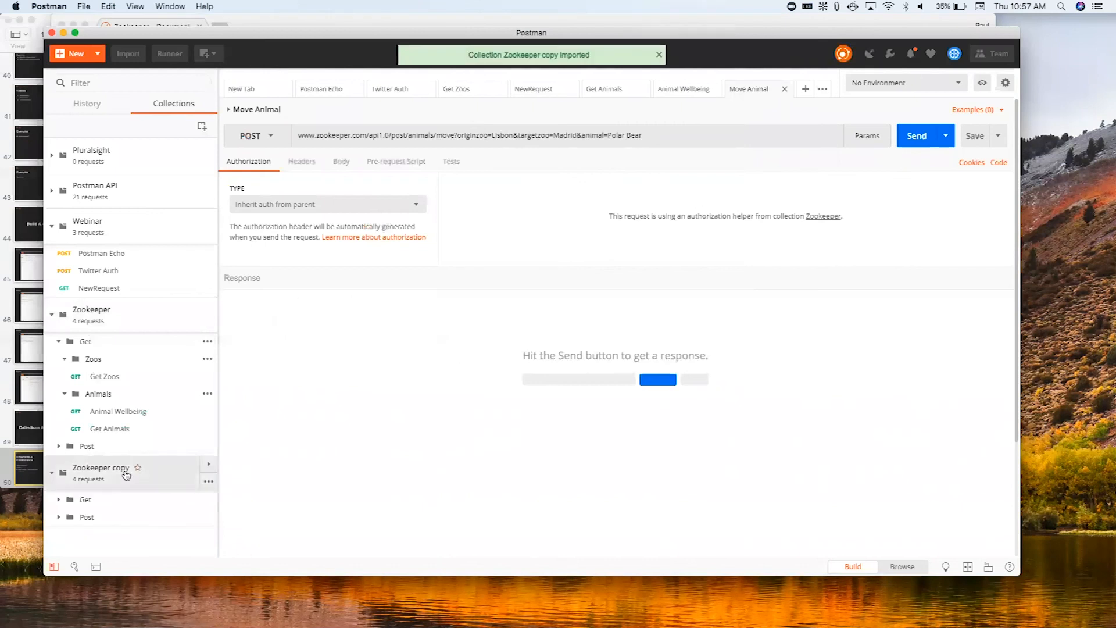
- Expand the Get and Post folders and their subfolders in Zookeeper copy, and compare its requests with the original Zookeeper collection
click(64, 500)
scroll(66, 523, down, 1)
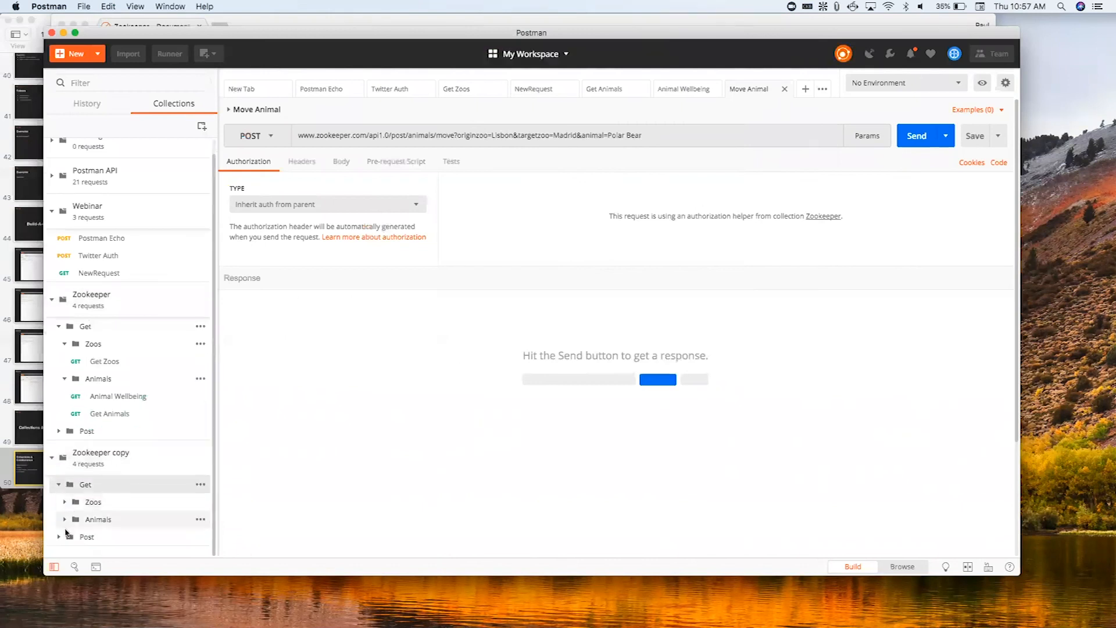
click(66, 534)
scroll(73, 537, down, 1)
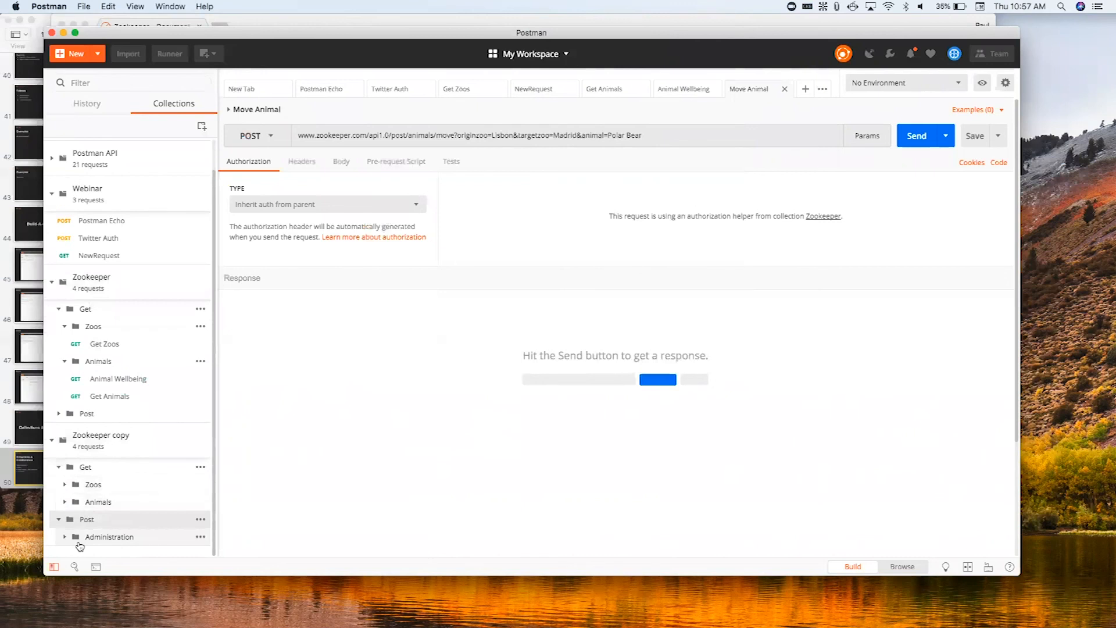
scroll(70, 501, down, 1)
click(66, 484)
click(65, 467)
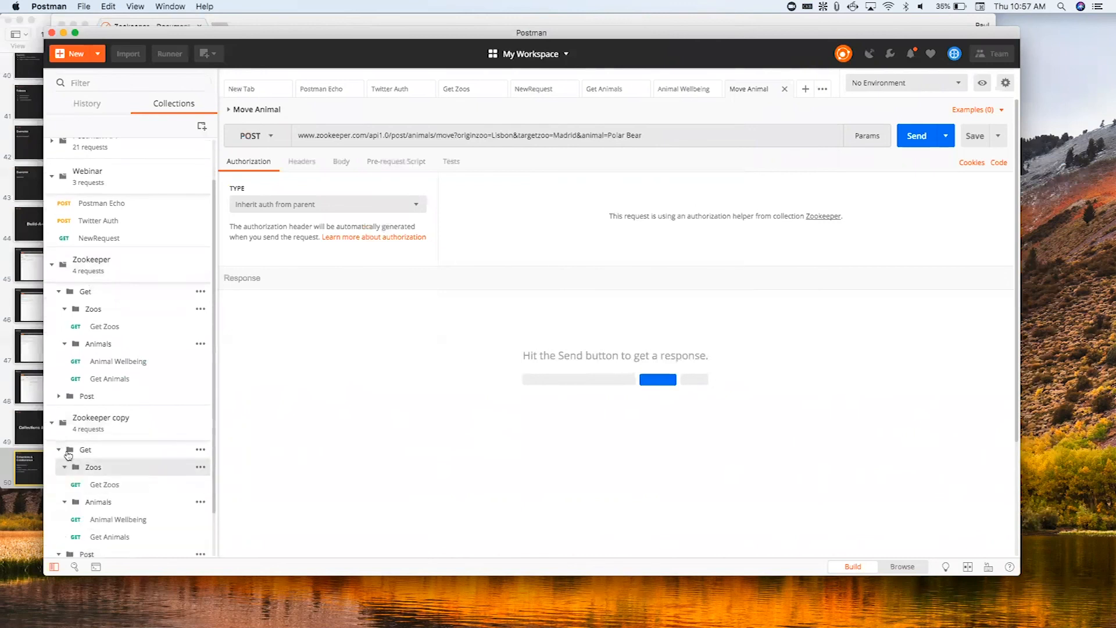
scroll(119, 463, up, 1)
scroll(87, 450, down, 2)
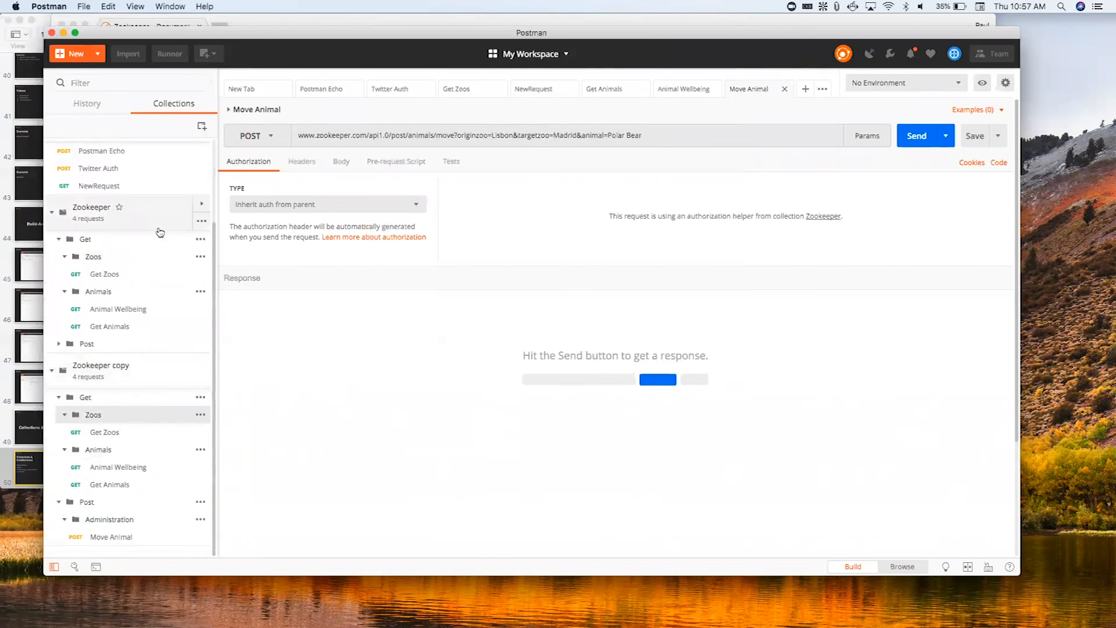
scroll(138, 340, up, 5)
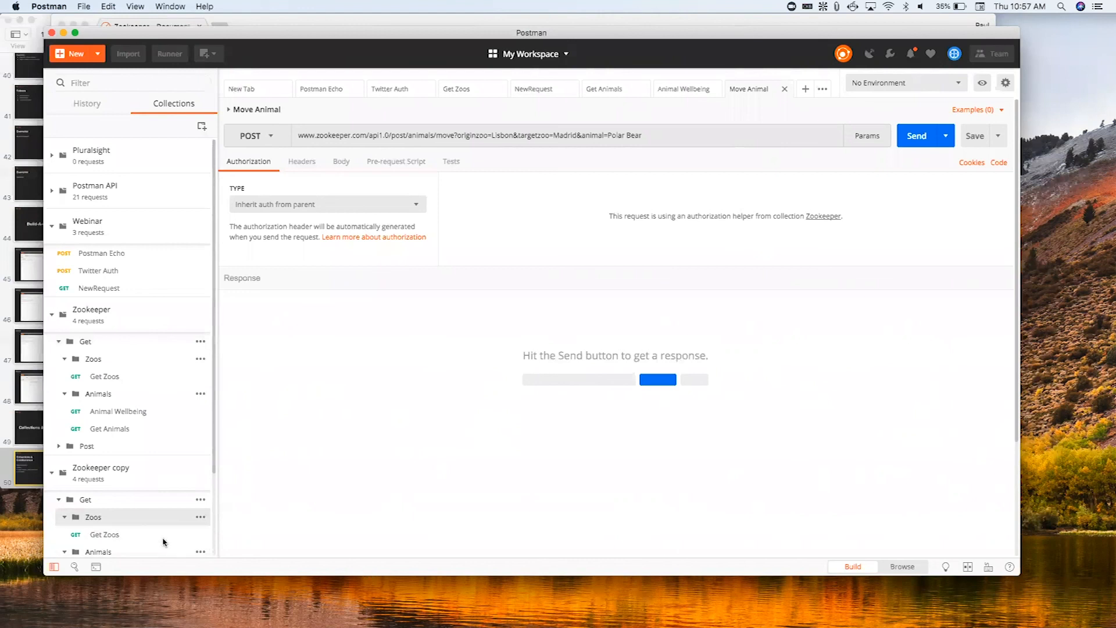
scroll(166, 448, down, 3)
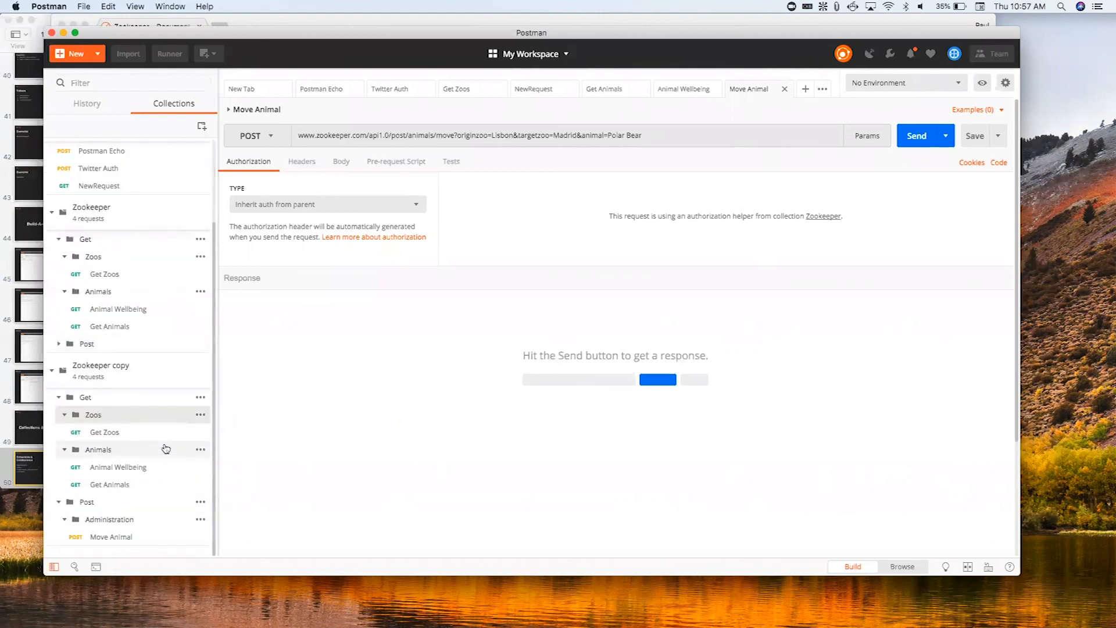
scroll(106, 393, up, 3)
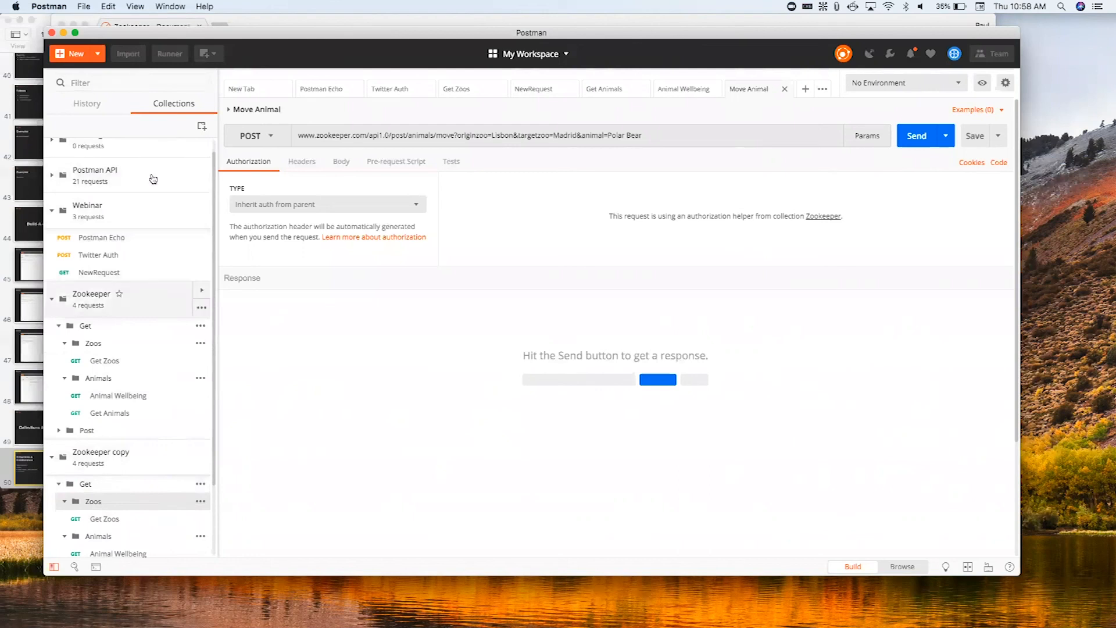
- Review the available import methods, including folder, link and raw text, without importing anything
click(128, 54)
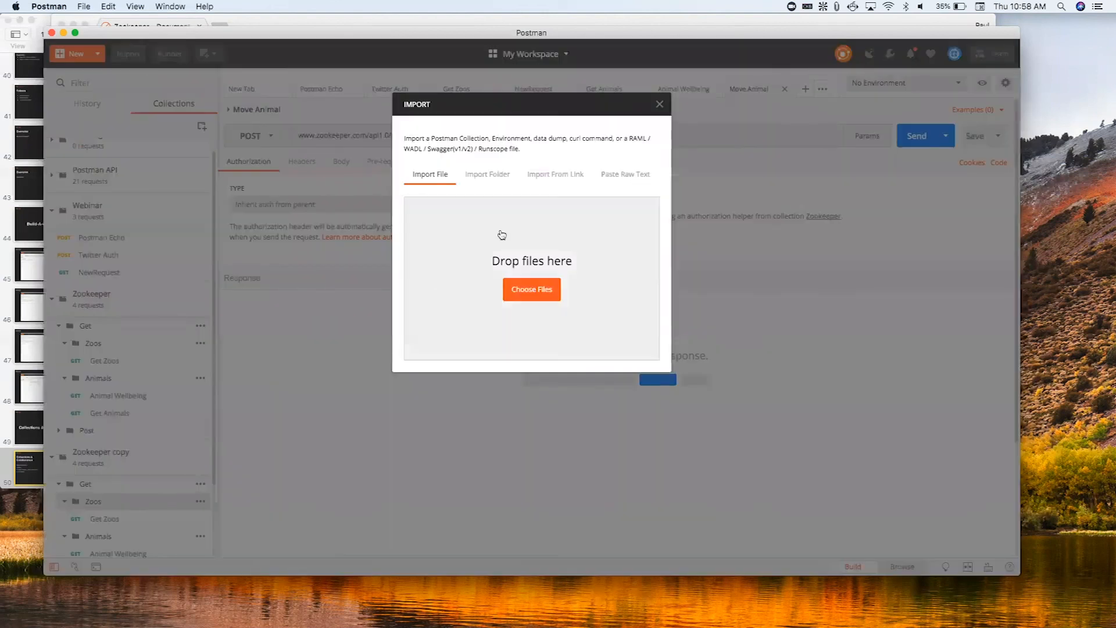
click(499, 181)
click(553, 176)
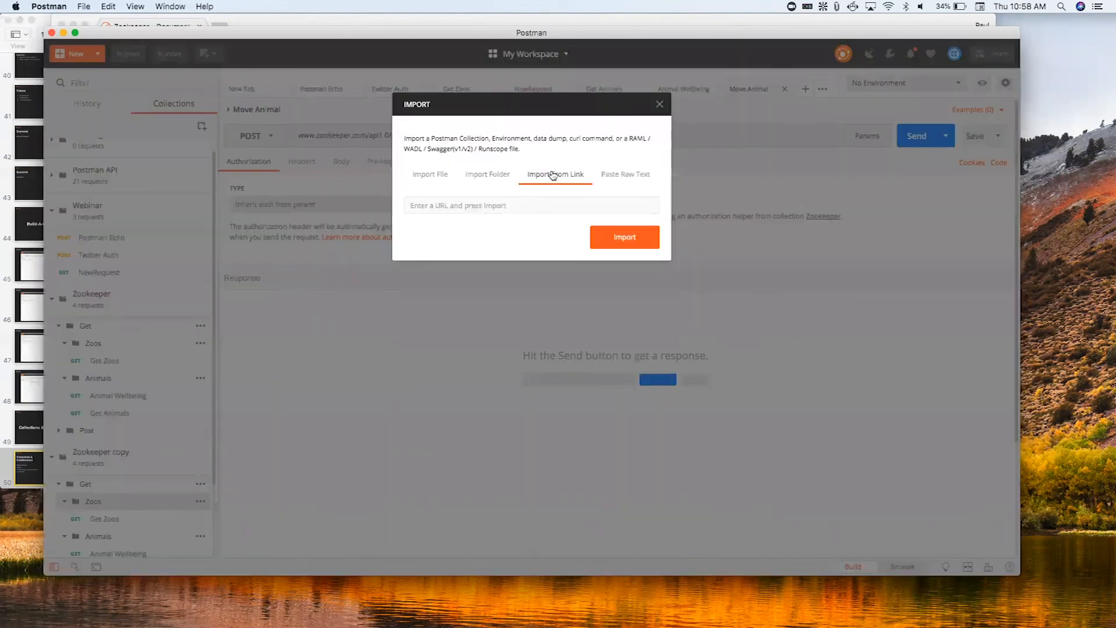
click(633, 175)
click(446, 179)
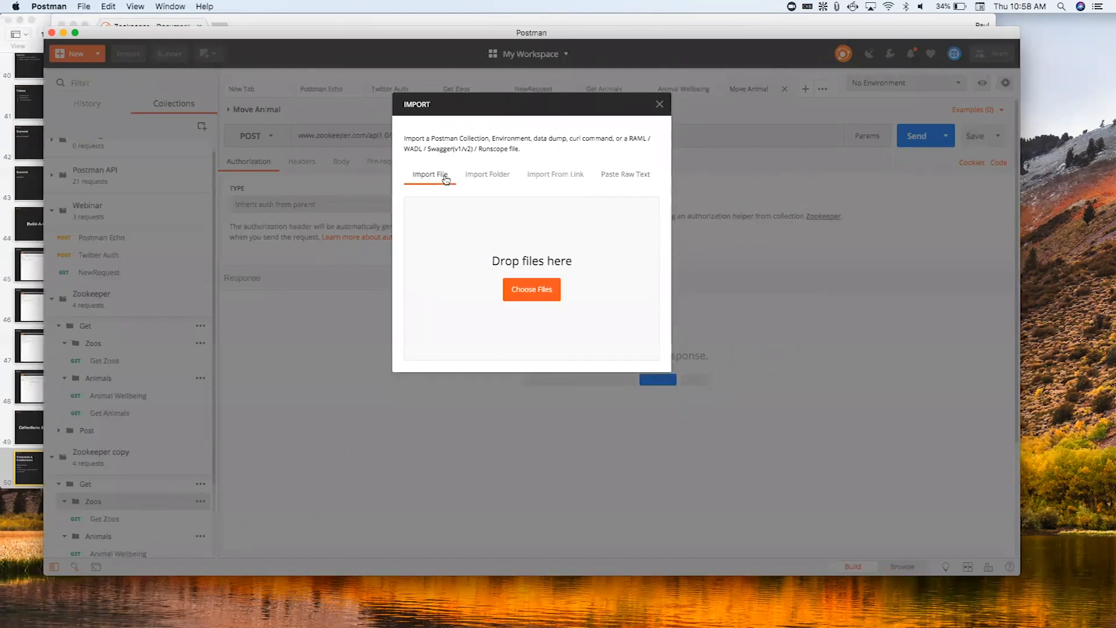
click(665, 102)
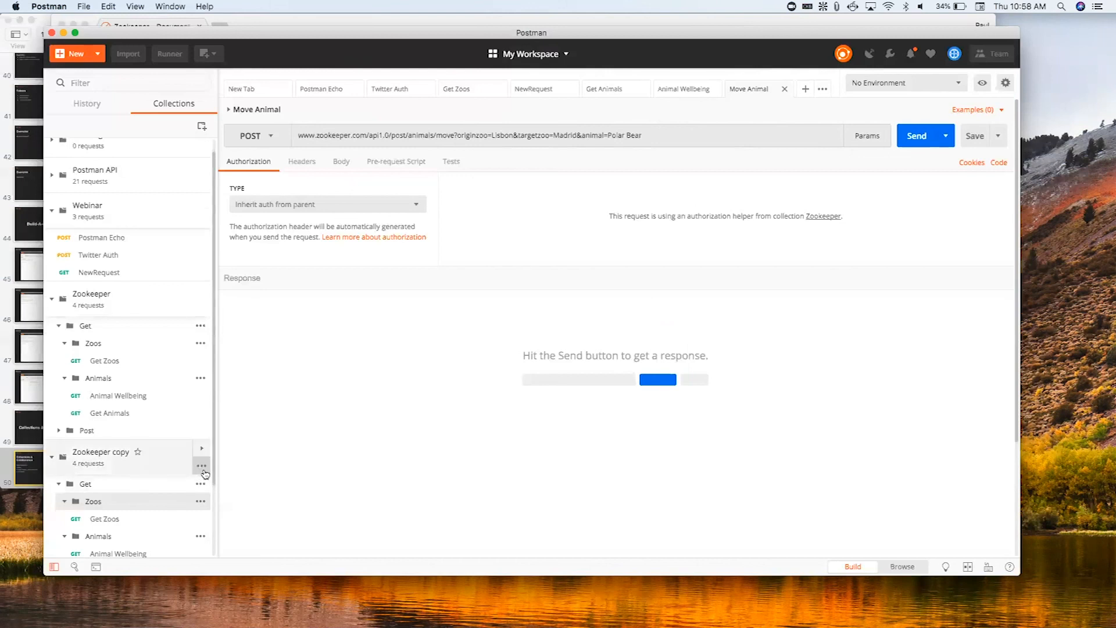
- Check the available actions for the Zookeeper copy collection without applying any
click(202, 467)
click(201, 466)
click(201, 466)
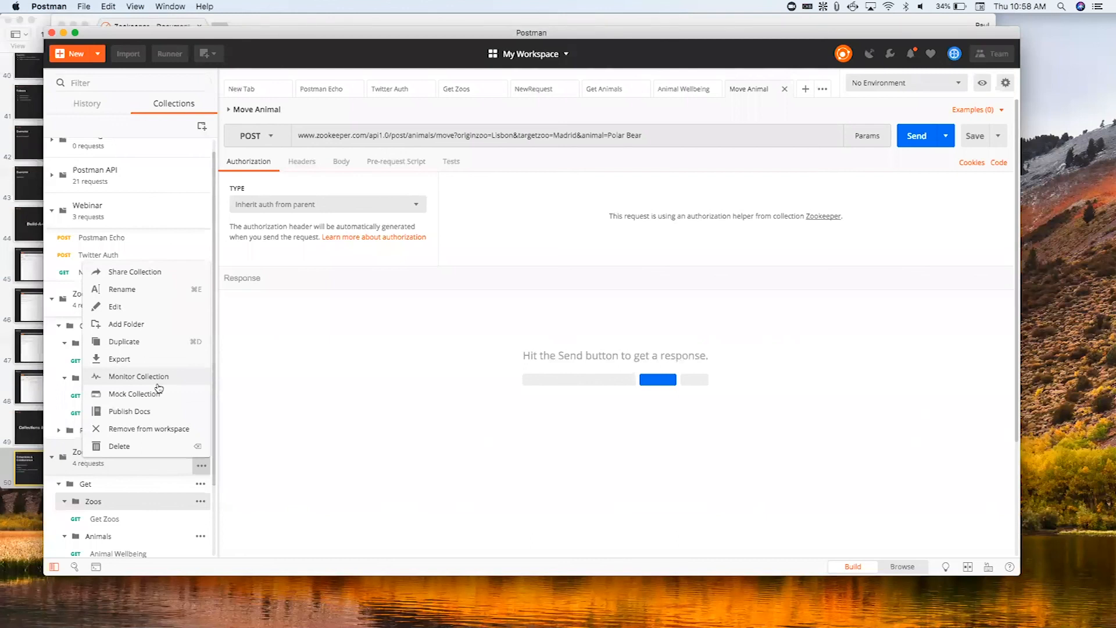
click(313, 395)
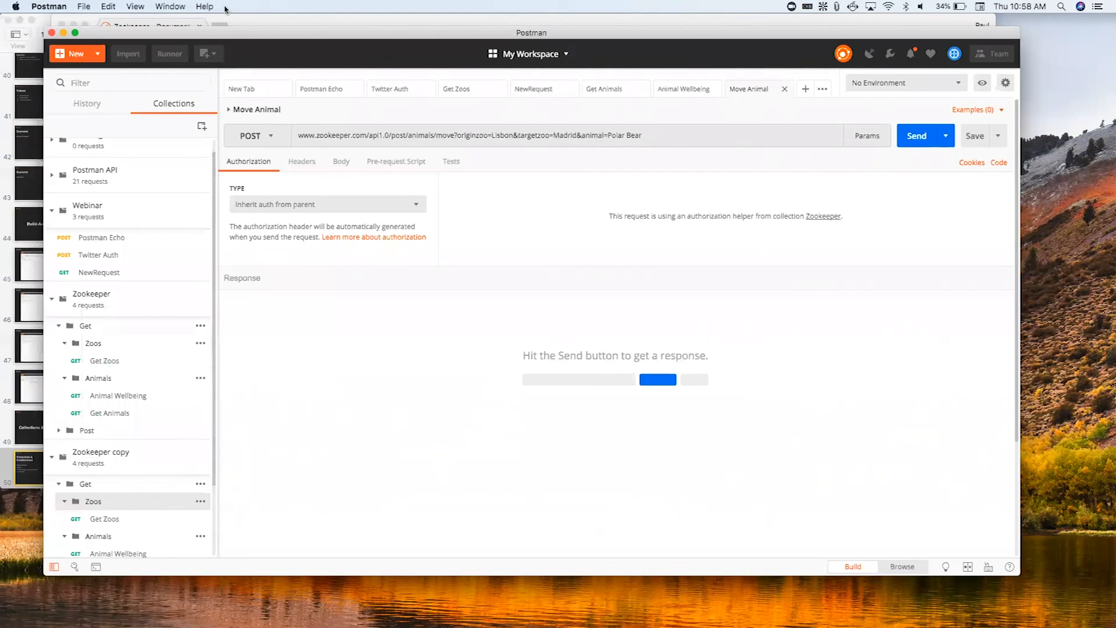
- Review the Share Collections slide in Keynote, and switch to Chrome to browse the publishers and categories on the Postman API Network page
click(3, 46)
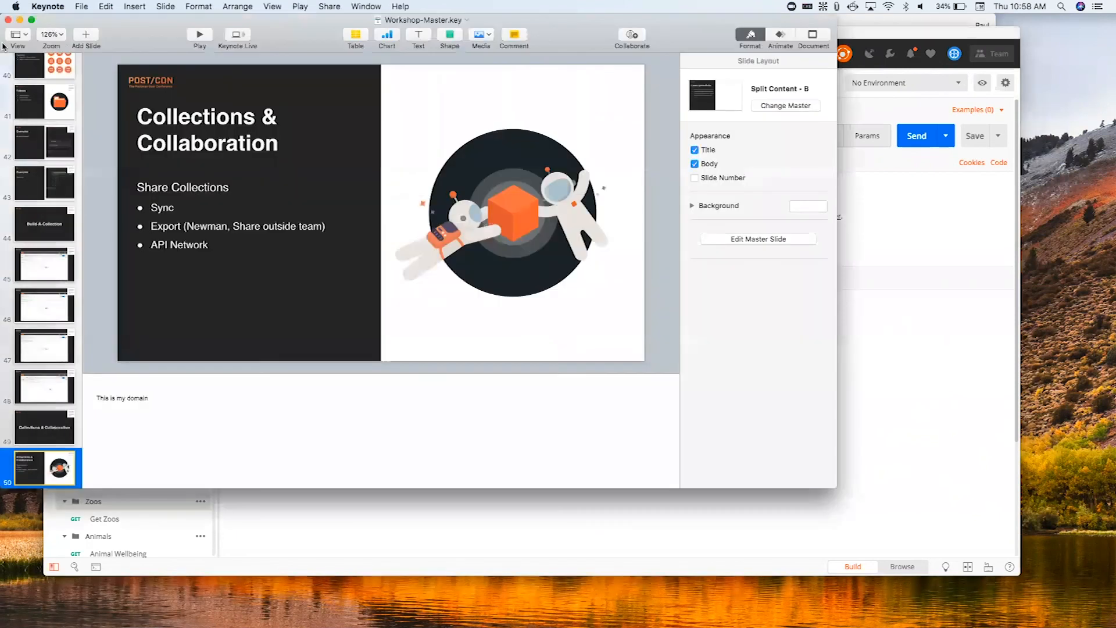
click(719, 528)
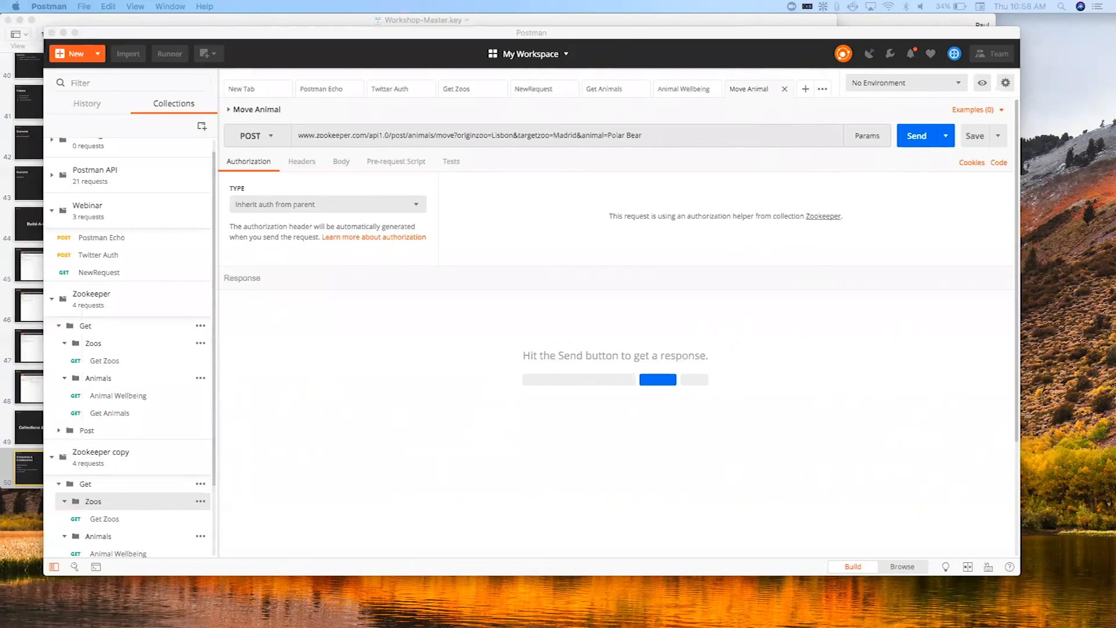
drag(178, 91, 264, 26)
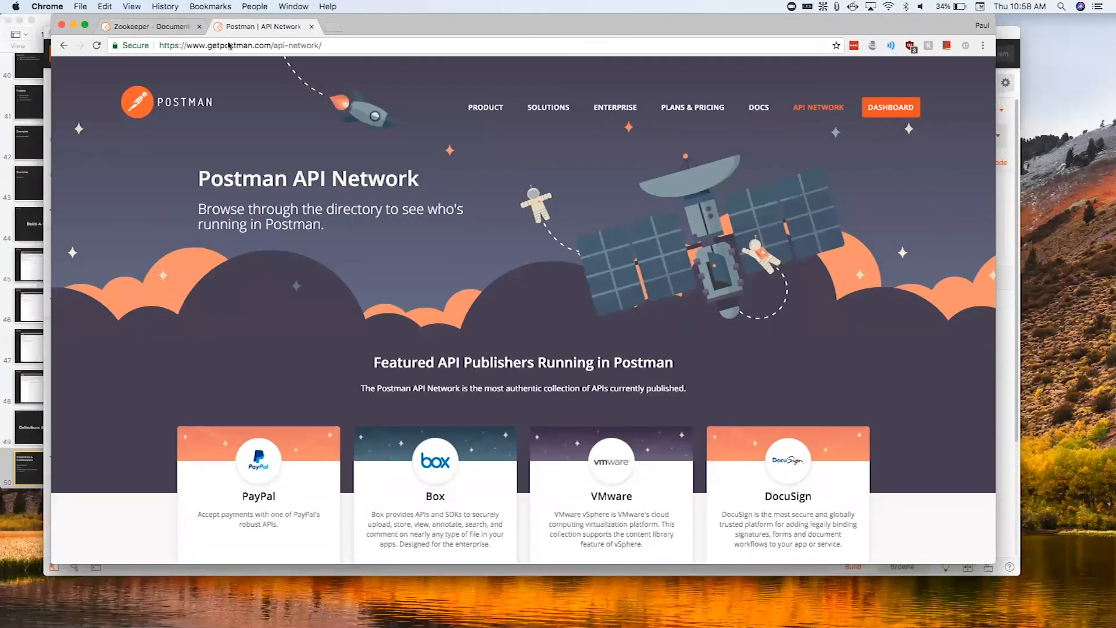
scroll(356, 213, down, 5)
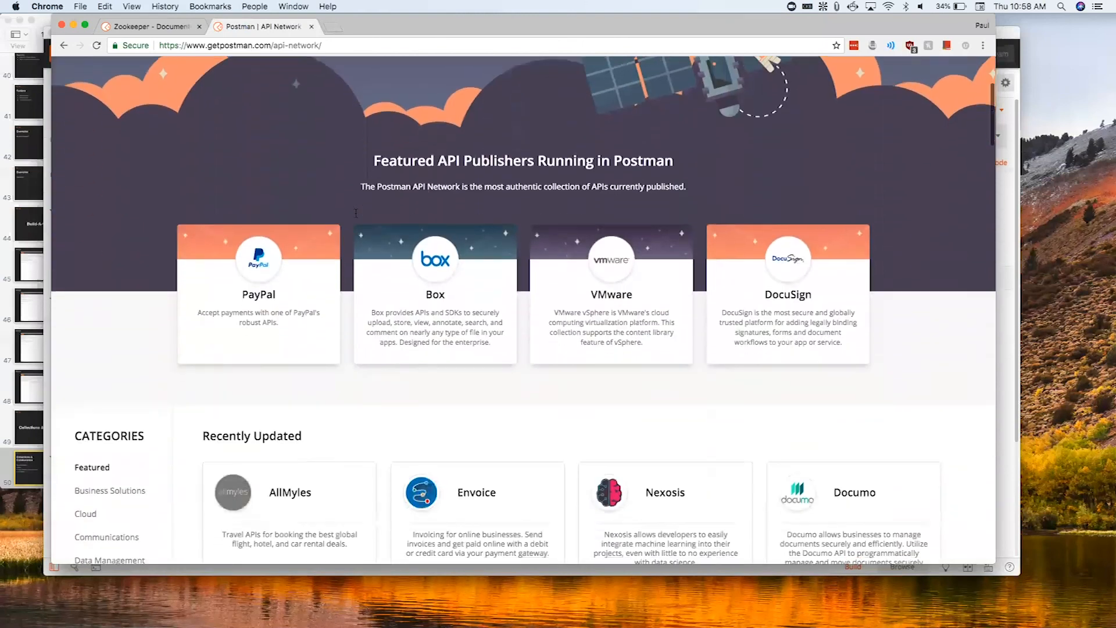
scroll(356, 215, down, 8)
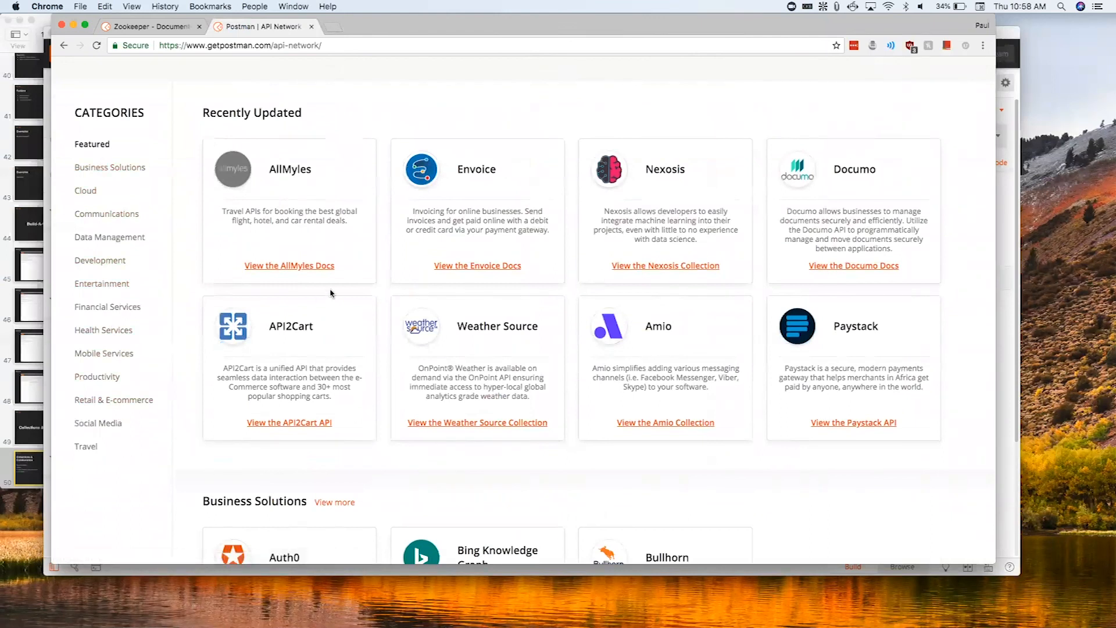
scroll(330, 292, down, 6)
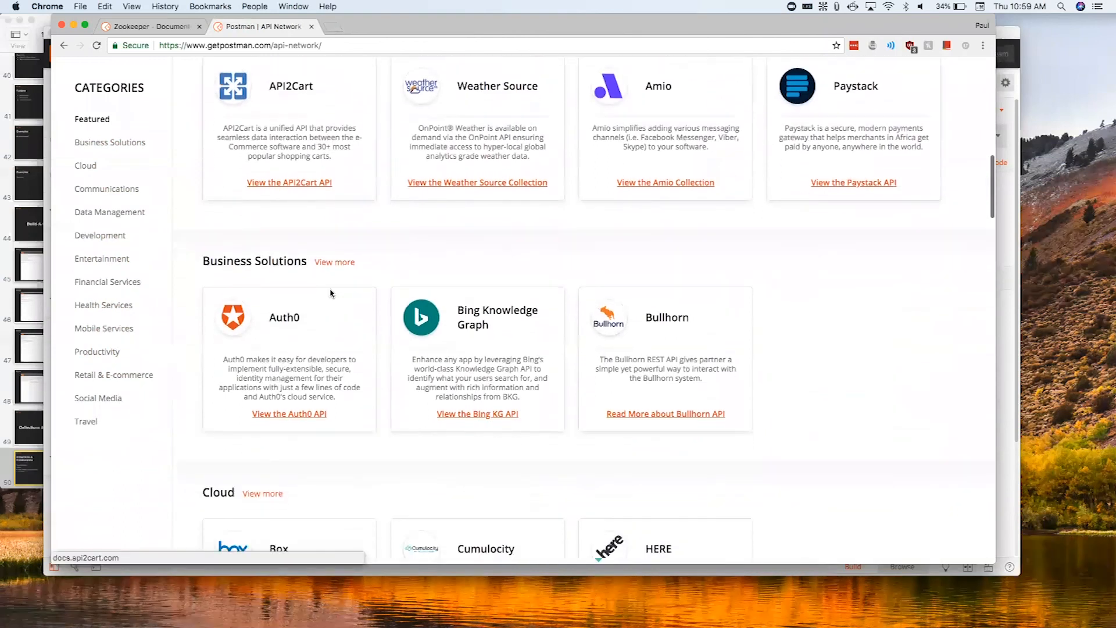
scroll(330, 292, down, 7)
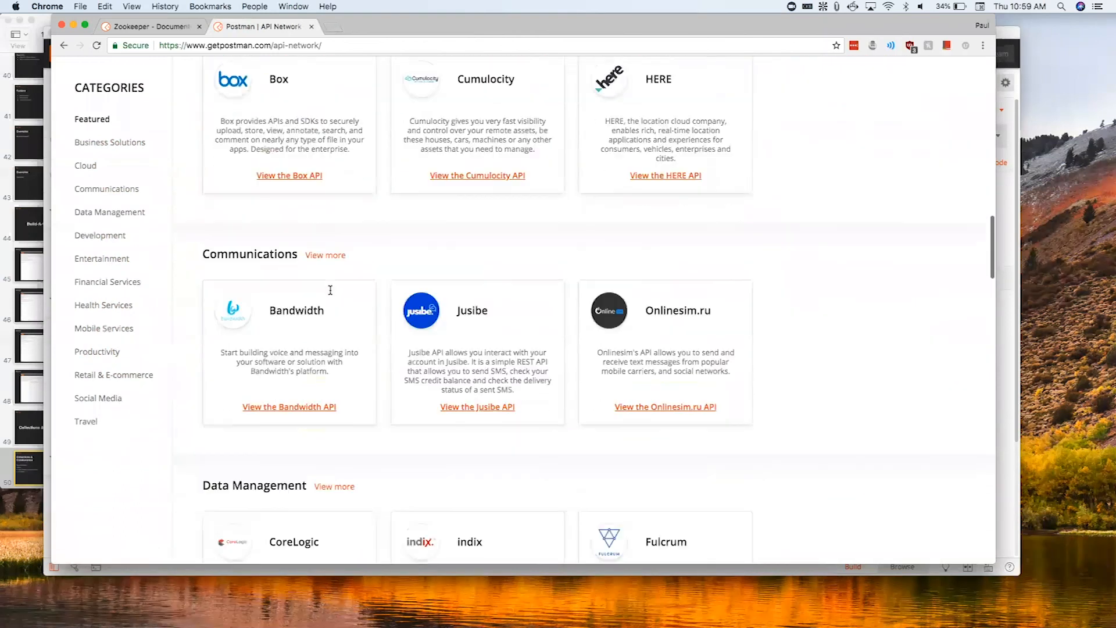
scroll(330, 291, down, 7)
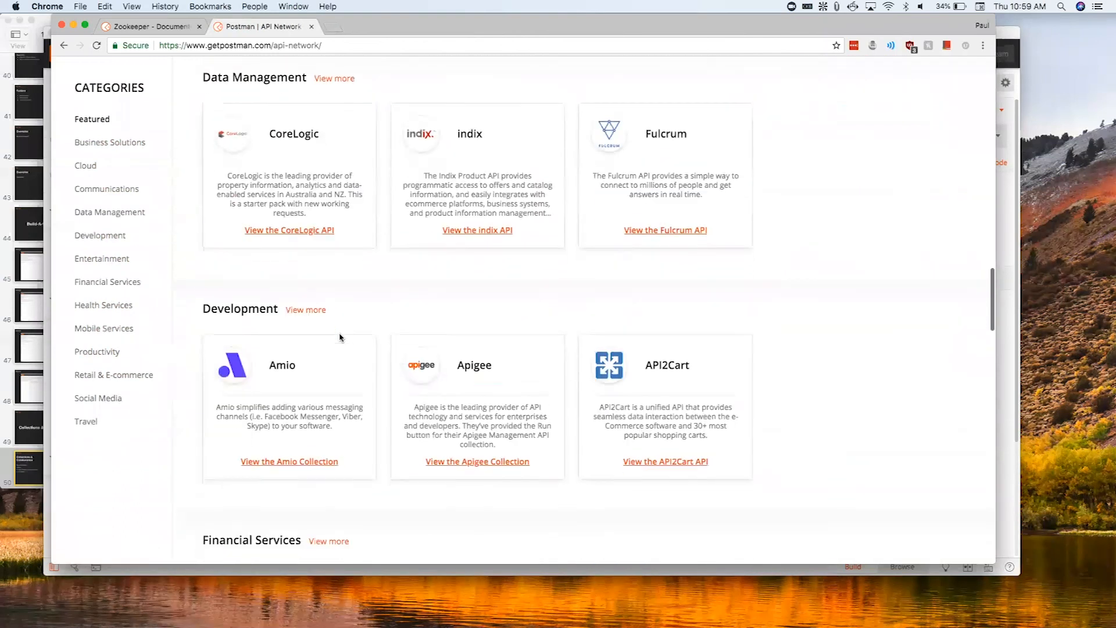
scroll(324, 327, down, 19)
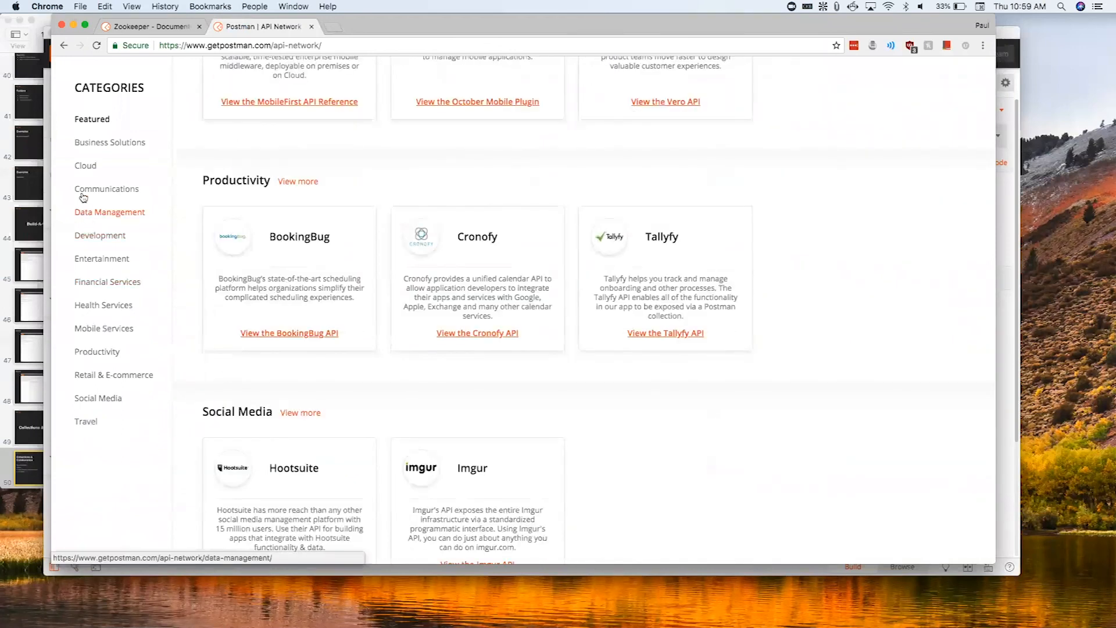
- Open the Imgur API documentation from the Social Media category and run its collection in Postman for Mac
click(106, 398)
scroll(378, 348, down, 4)
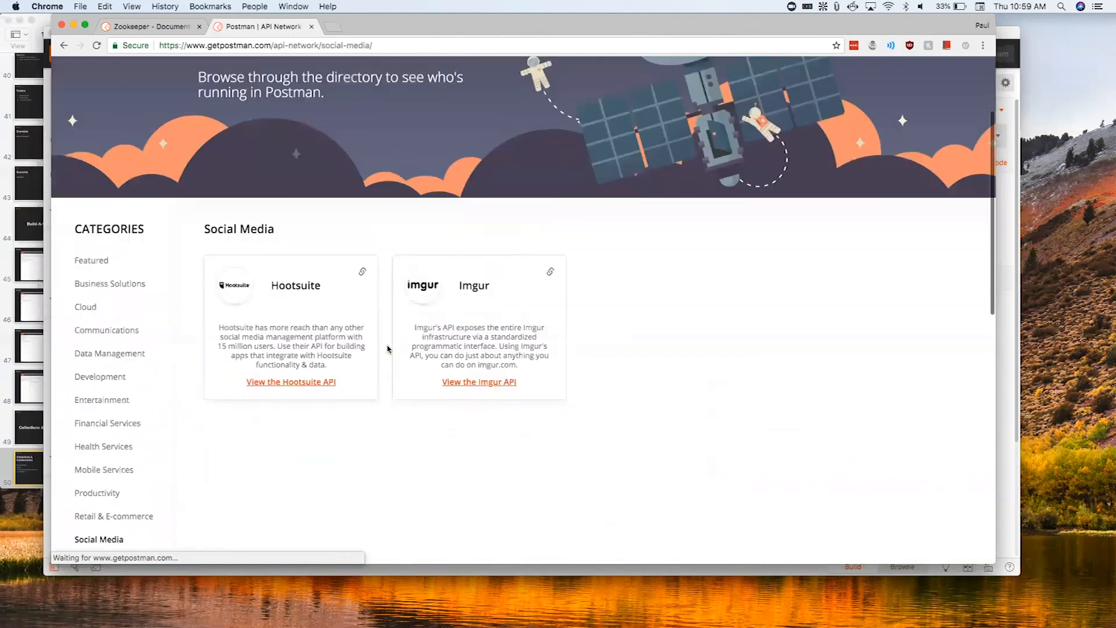
click(487, 256)
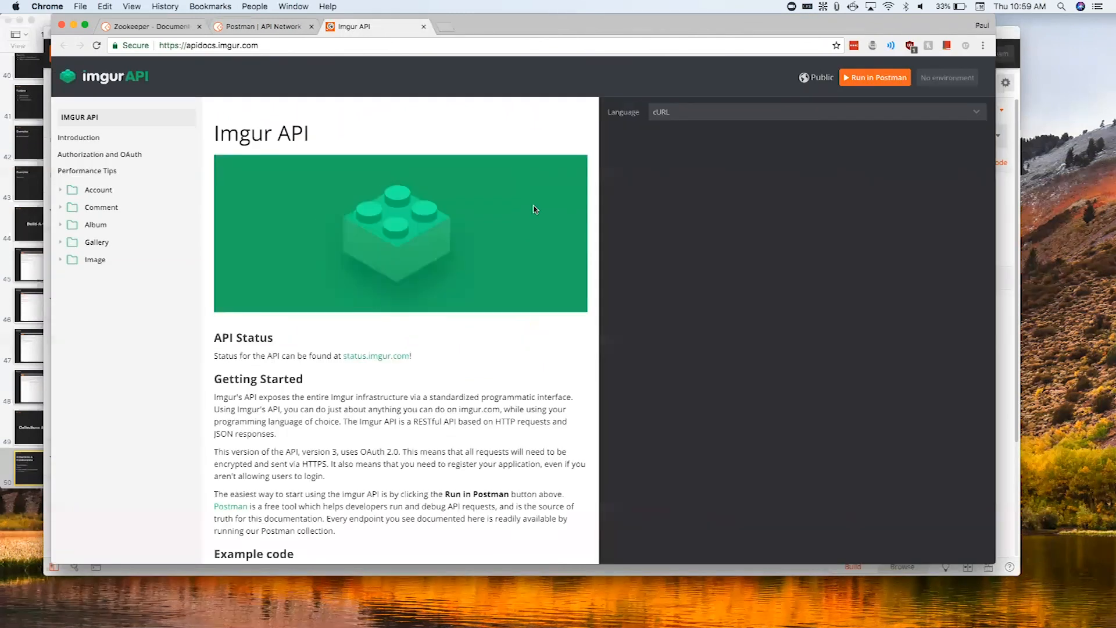
click(872, 81)
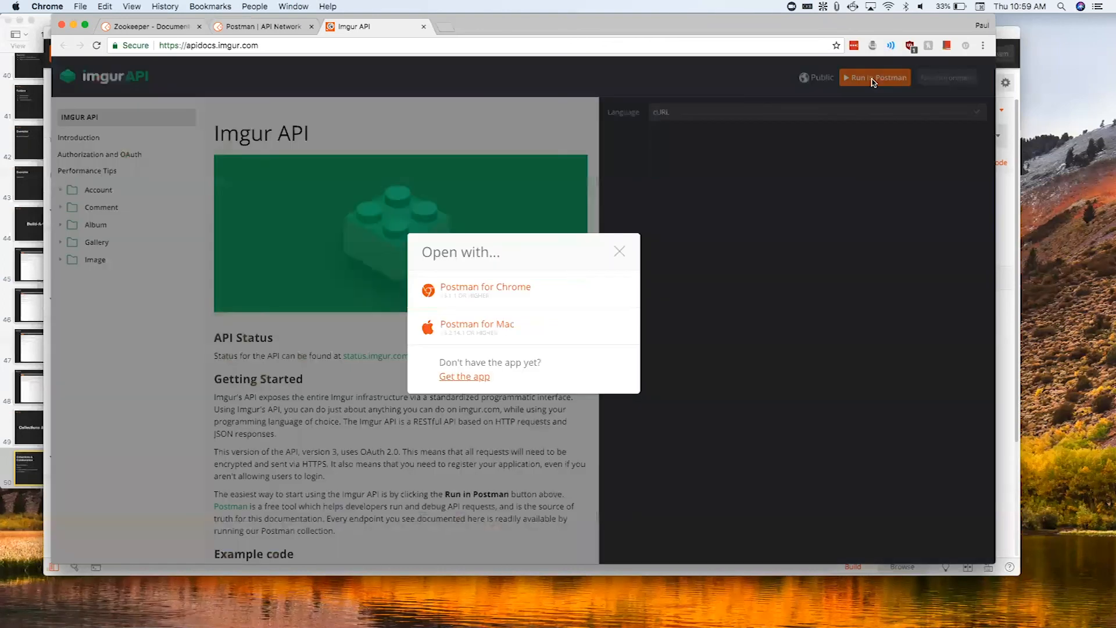
click(586, 330)
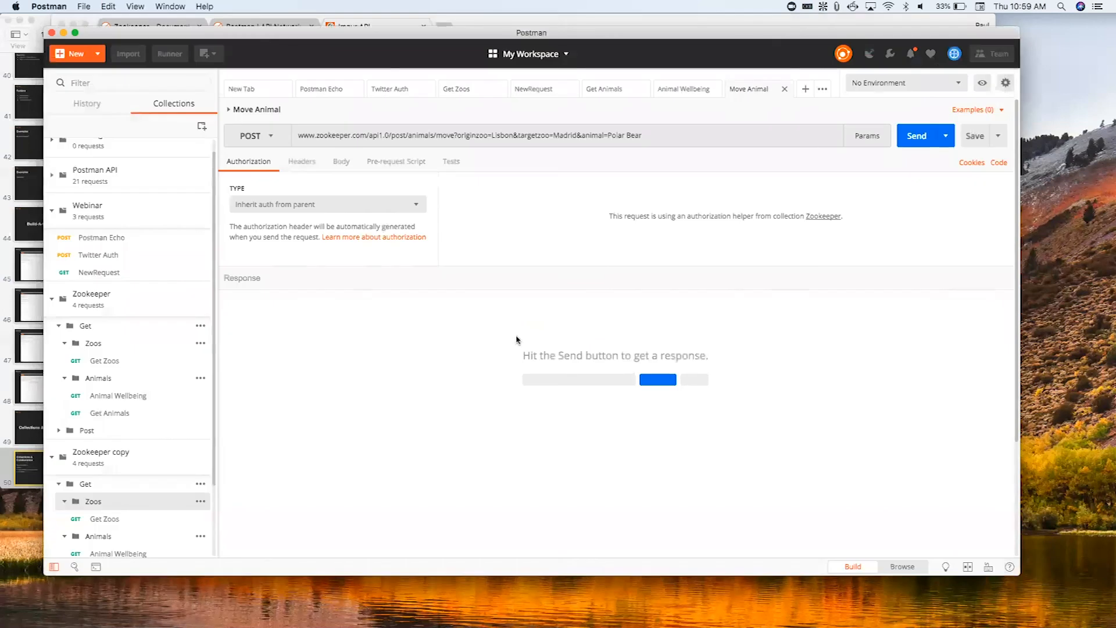
- Expand the imported Imgur API collection and its Comment folder, view the Comment Deletion, Reply Creation and Report requests, and collapse the collection
scroll(163, 403, down, 3)
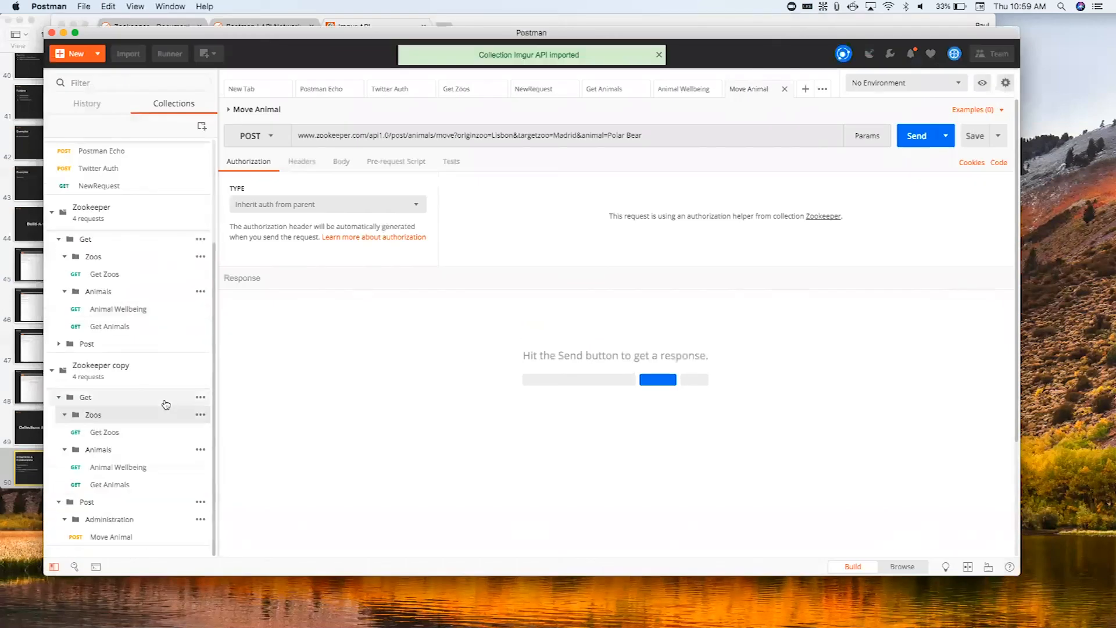
scroll(165, 402, up, 5)
click(65, 162)
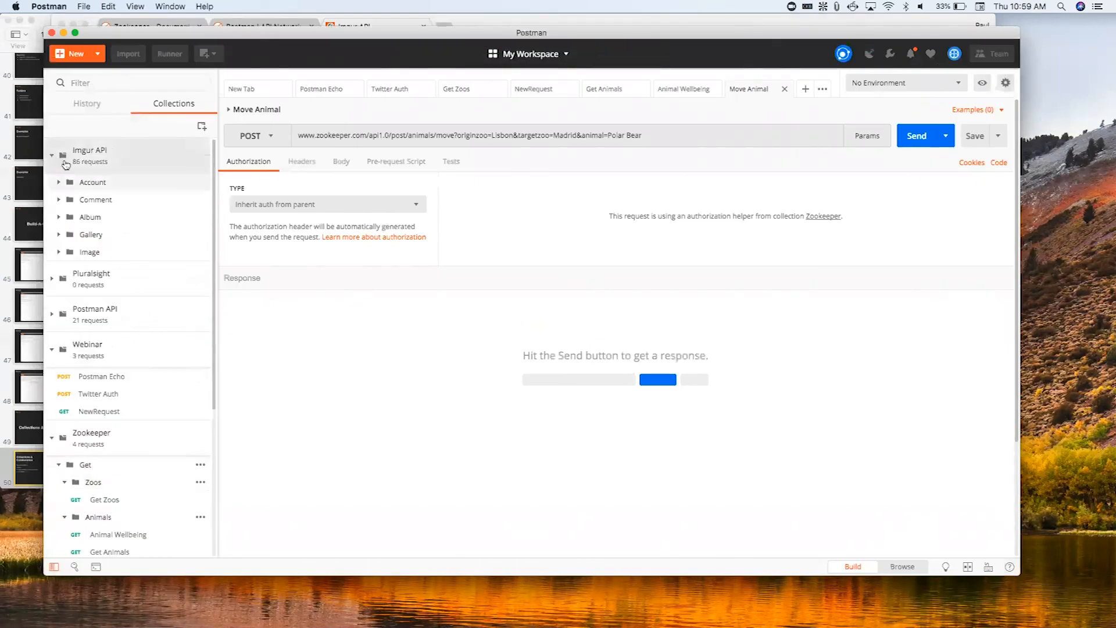
click(94, 199)
click(110, 251)
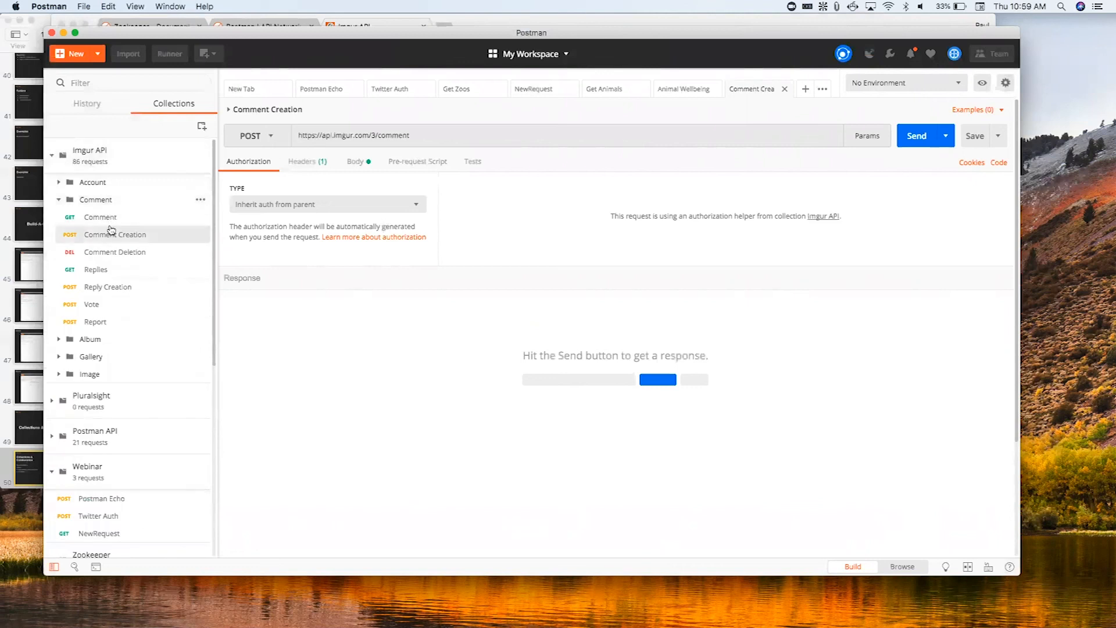
click(109, 287)
click(96, 322)
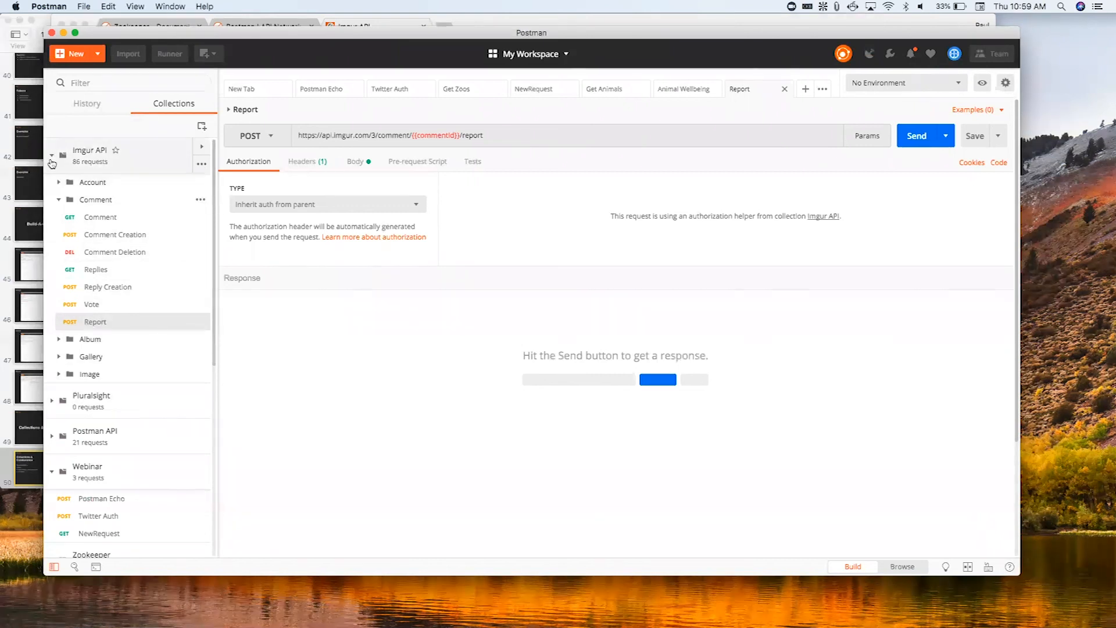
click(52, 155)
scroll(63, 175, down, 2)
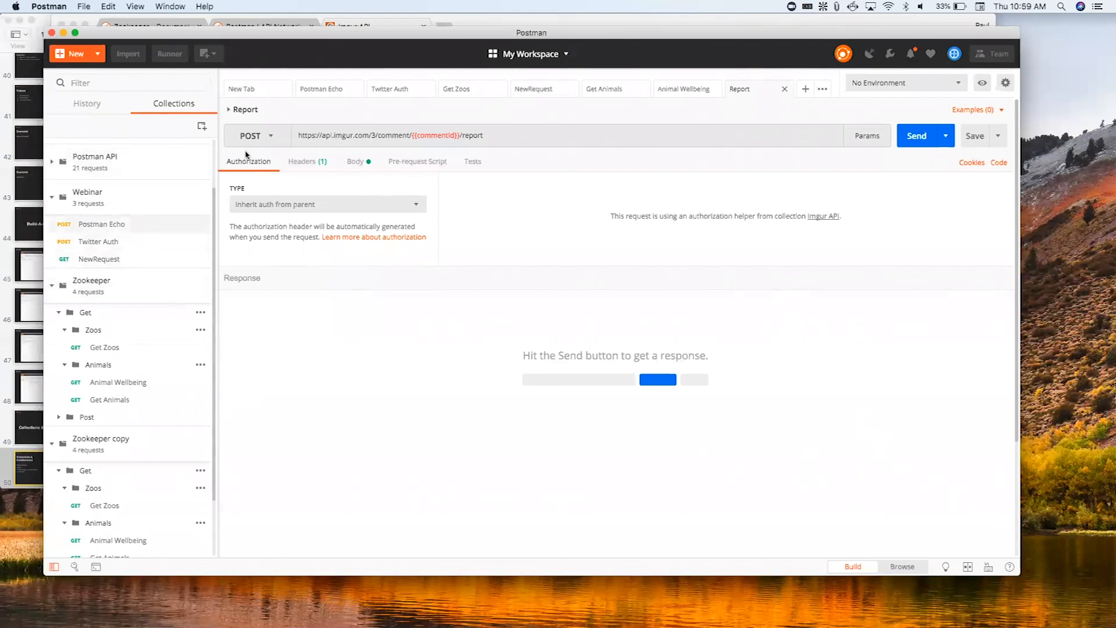
- Import the CloudRF API collection from the API Network inside Postman and check for it among the workspace collections
click(80, 58)
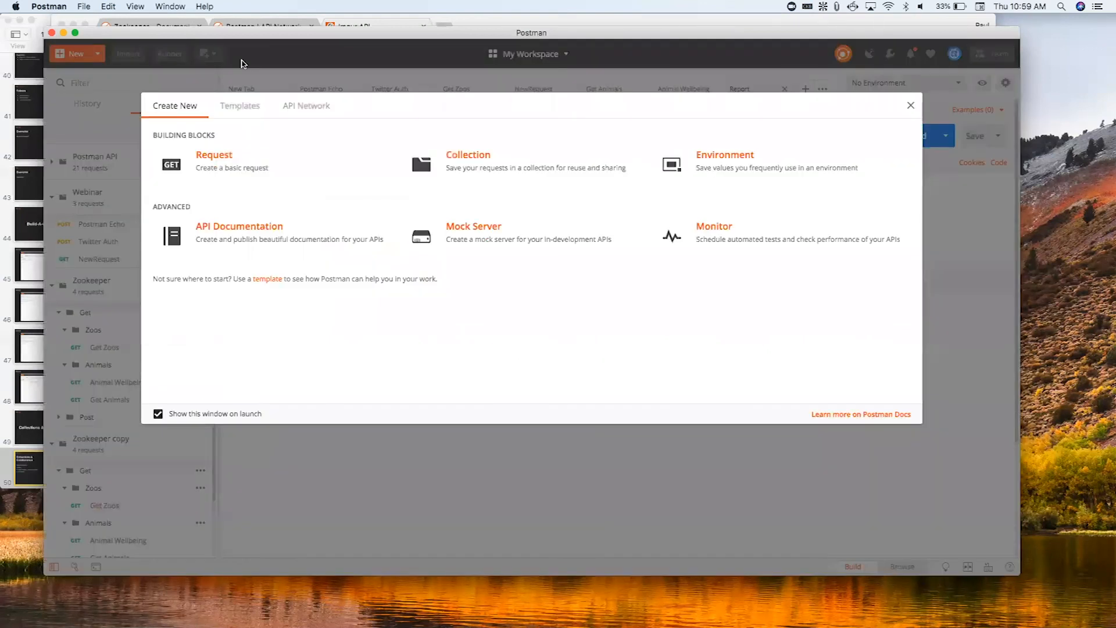
click(299, 106)
scroll(388, 300, down, 10)
scroll(390, 301, up, 8)
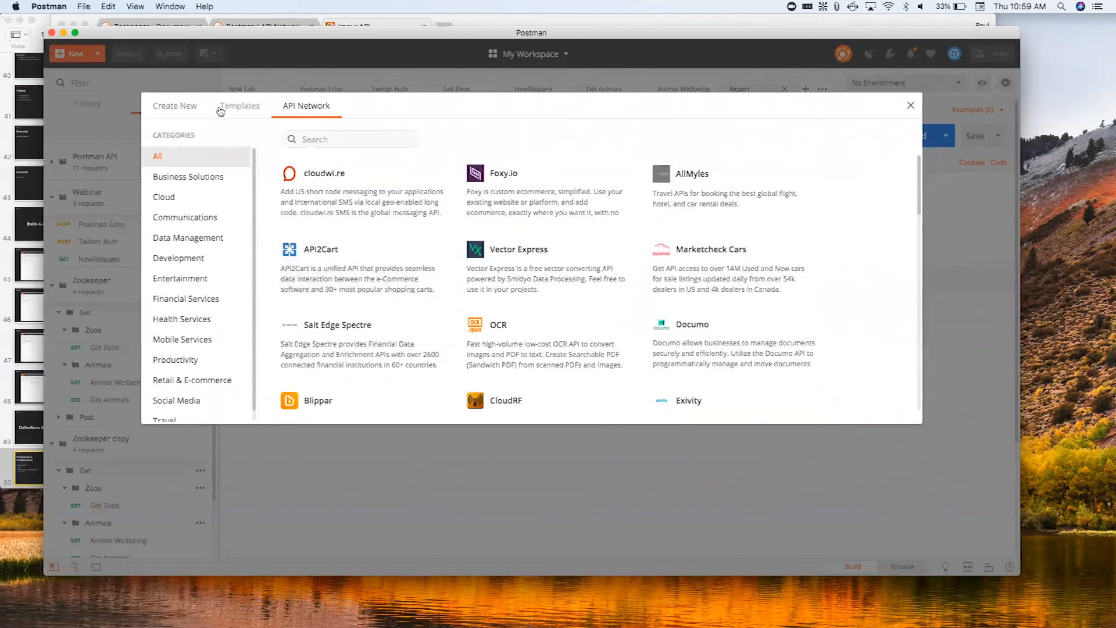
scroll(349, 291, down, 2)
click(479, 299)
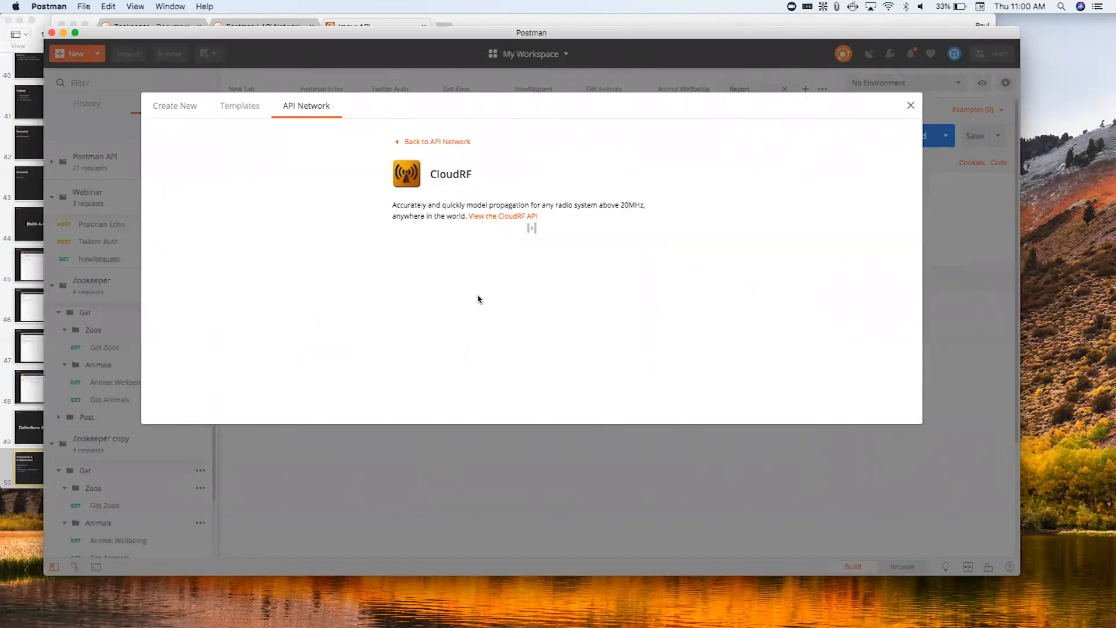
click(612, 265)
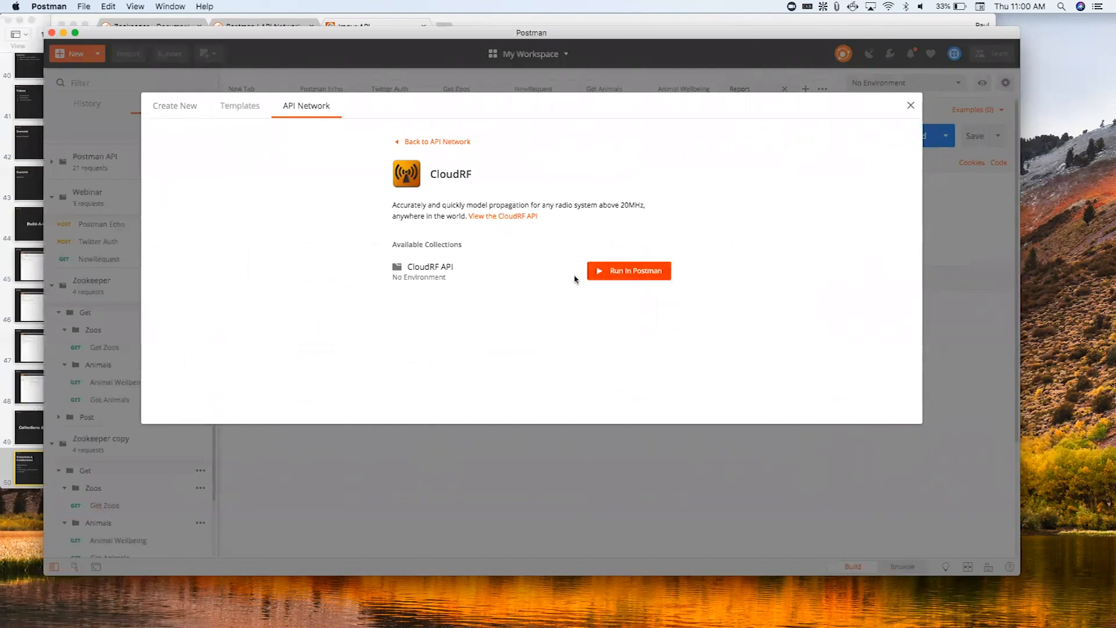
click(910, 105)
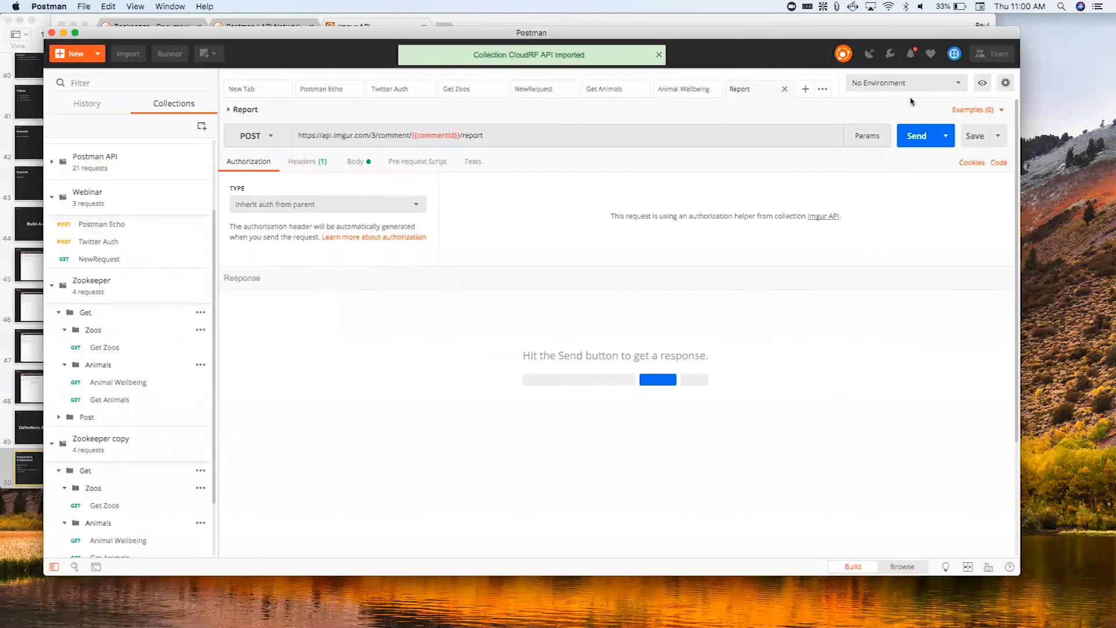
scroll(147, 416, down, 3)
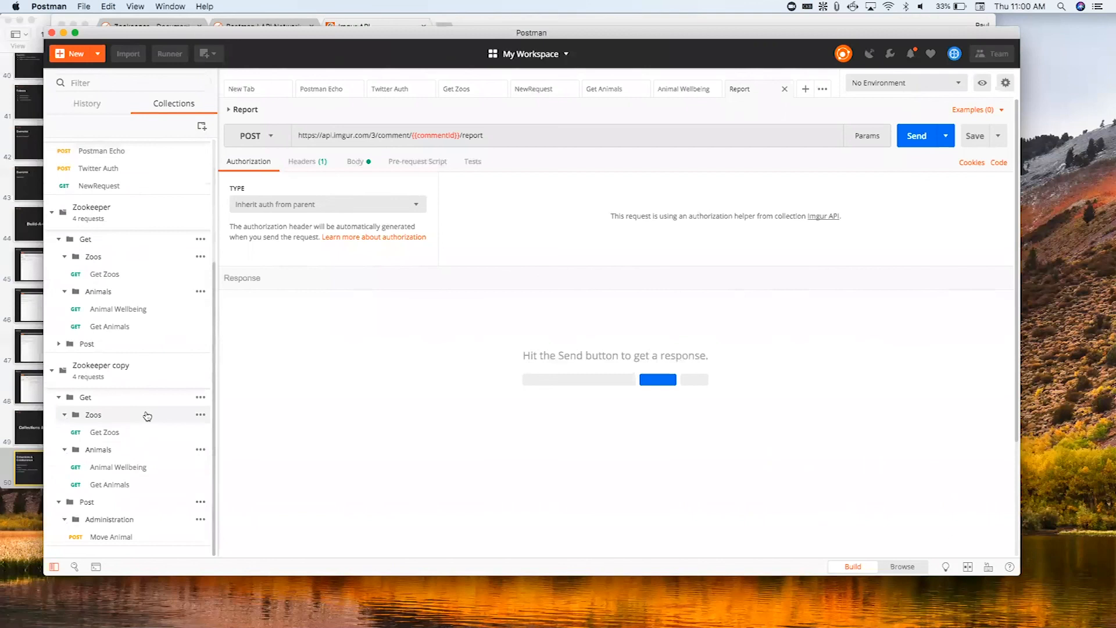
scroll(146, 414, up, 6)
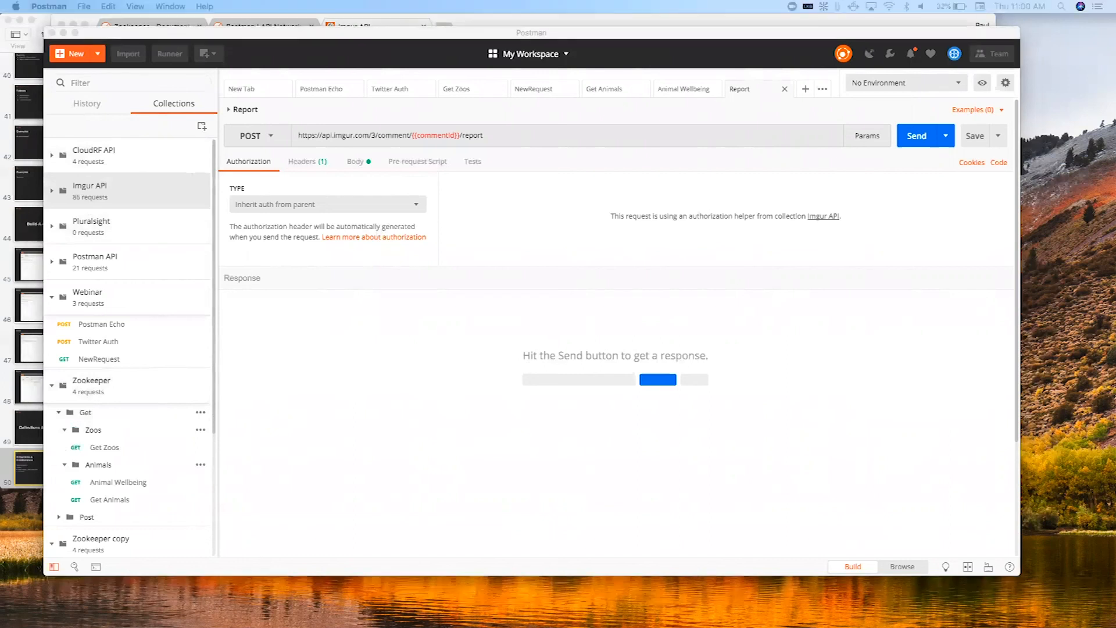
- Switch to Keynote, play the workshop presentation from slide 45 and advance to the In Summary slide
click(4, 259)
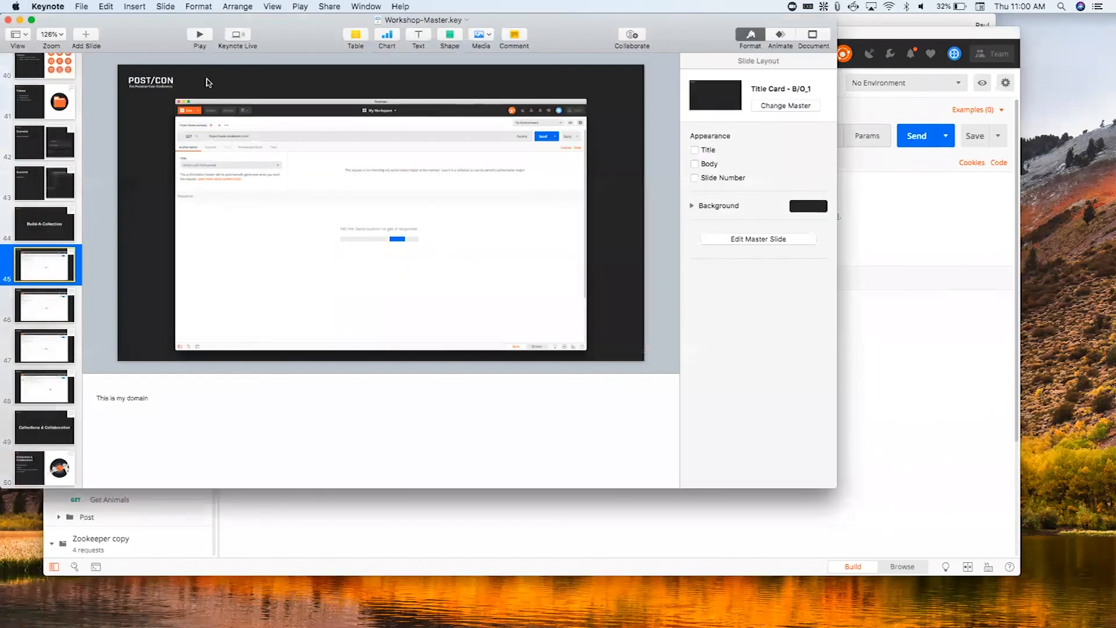
click(206, 36)
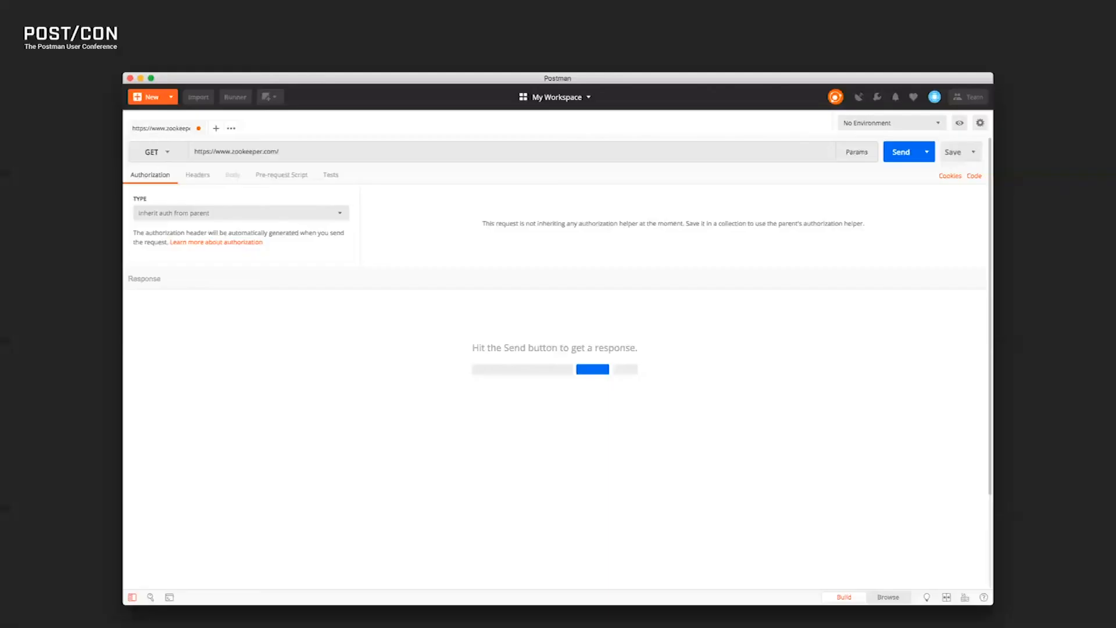
key(Right)
key(Right)
key(Right)
key(Right)
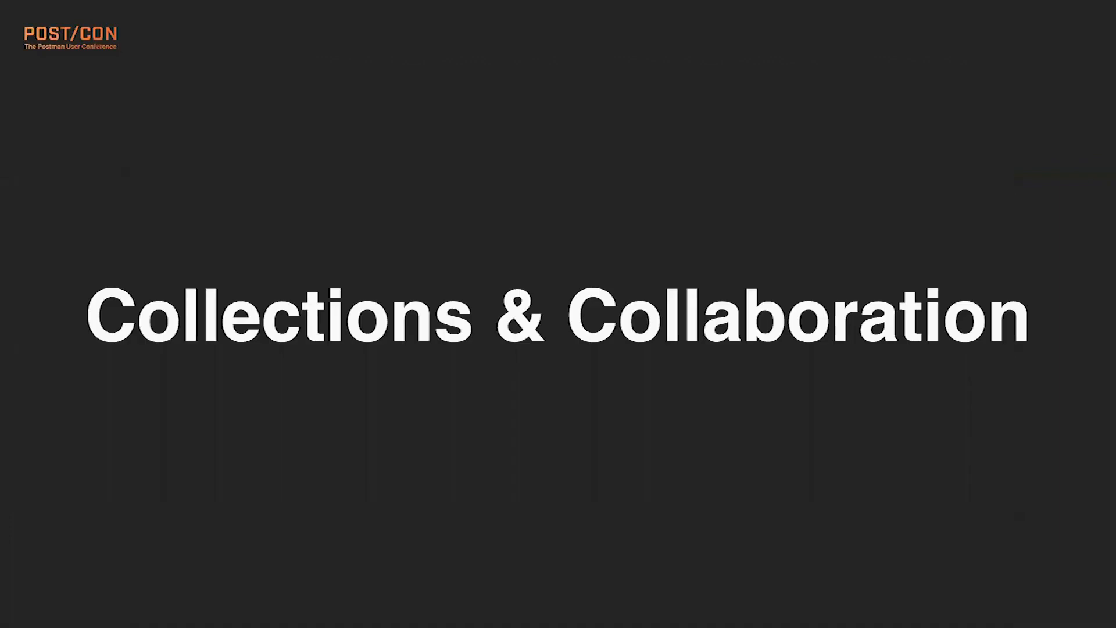
key(Right)
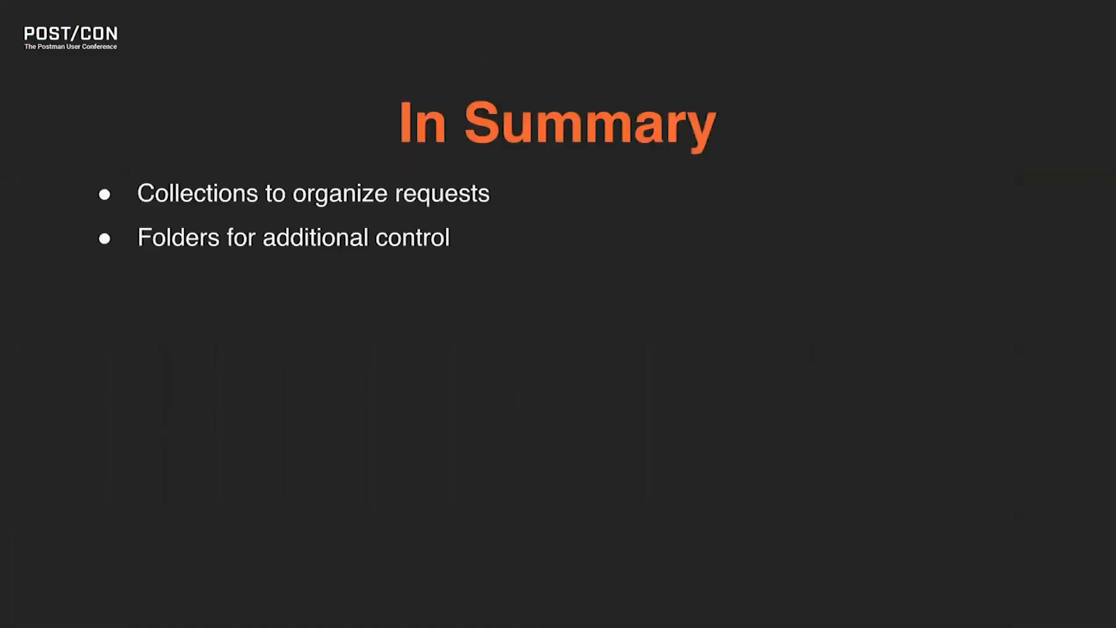